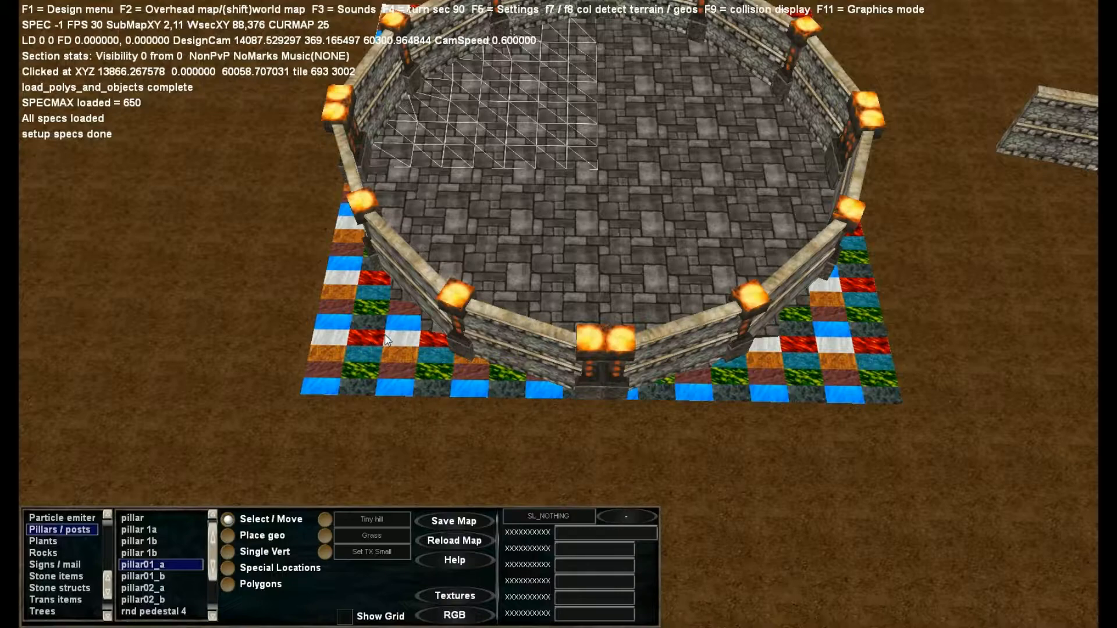
Show the collision display to inspect the boundaries around the circular walled arena, and hide it again.
right_click_drag(521, 287, 524, 274)
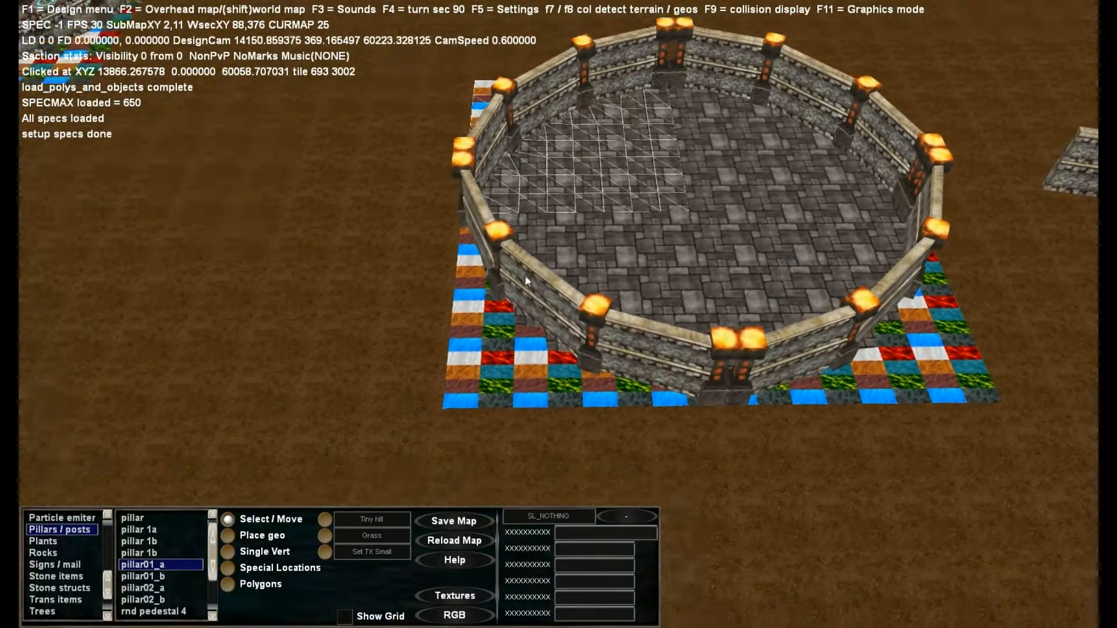
key("s")
key("e")
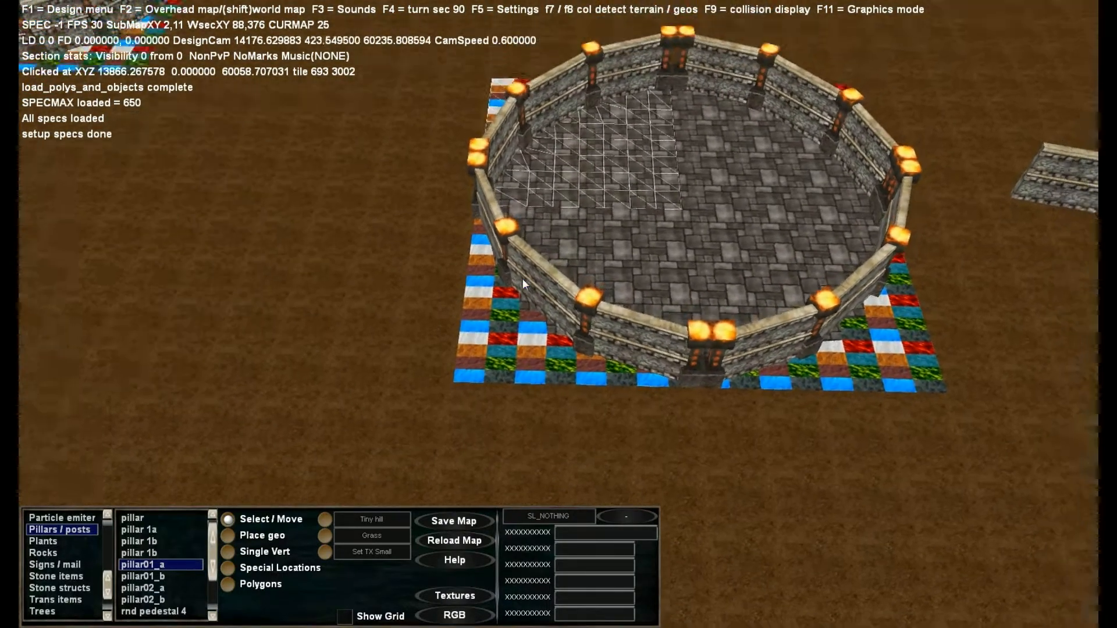
key("F9")
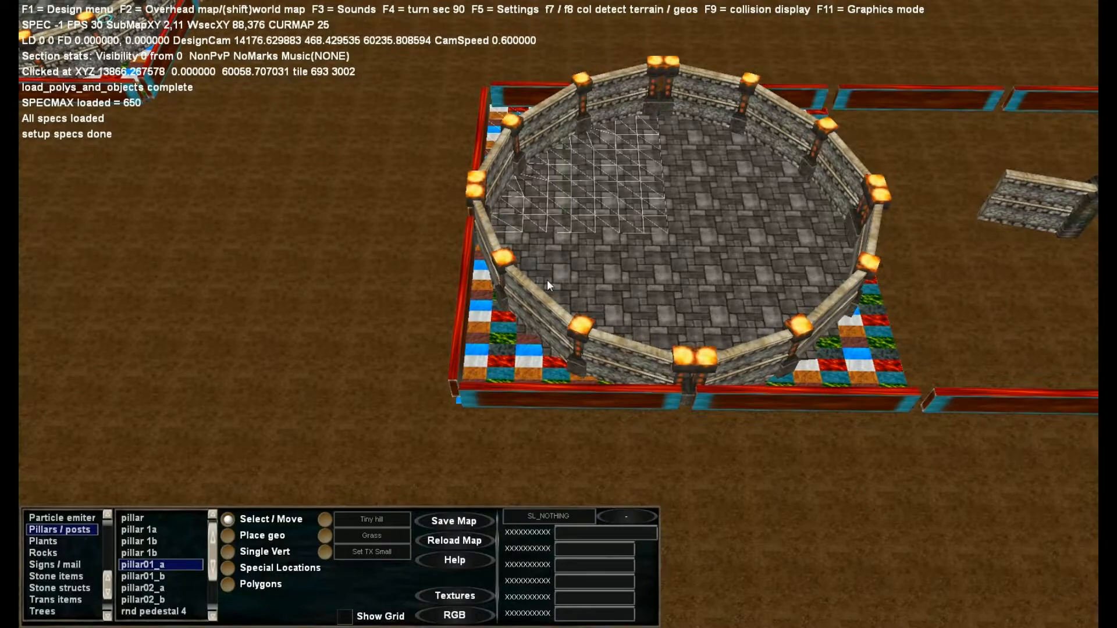
key("d")
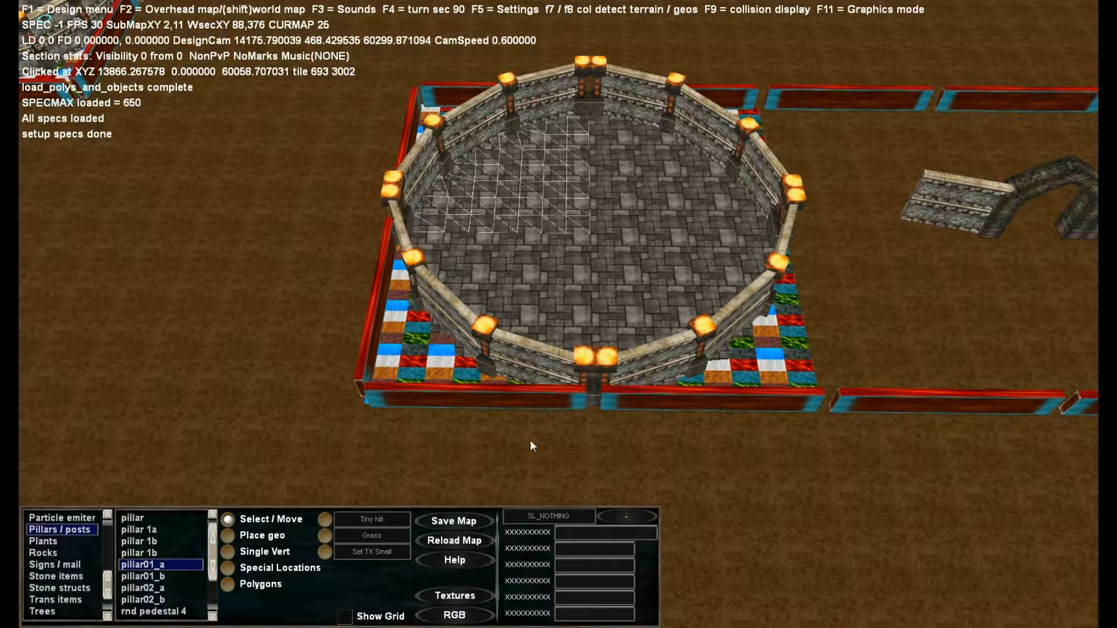
key("w")
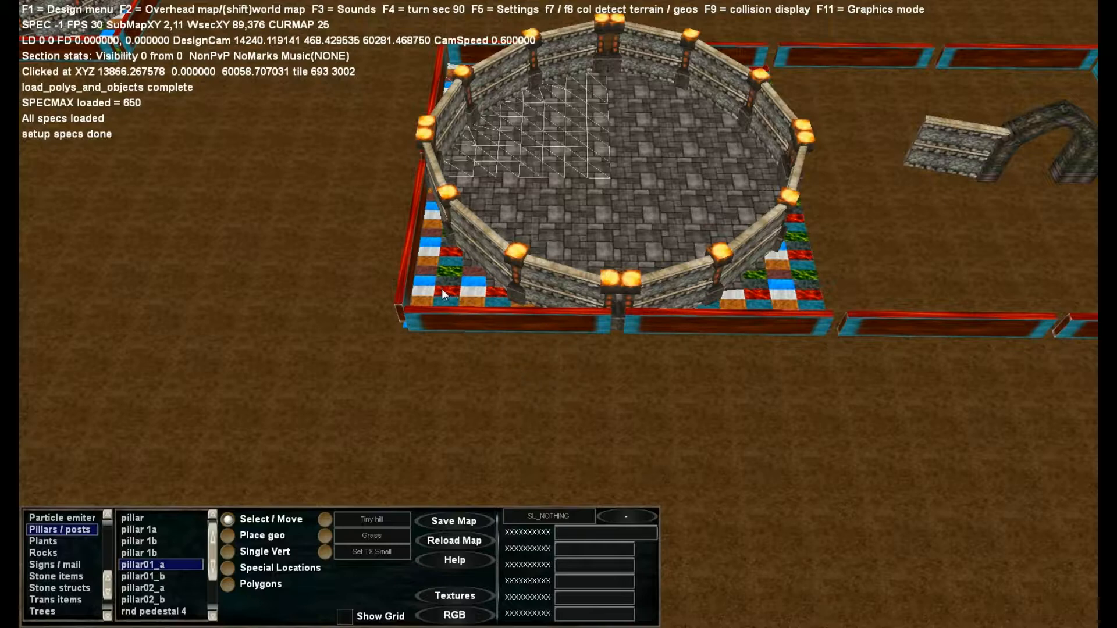
key("F9")
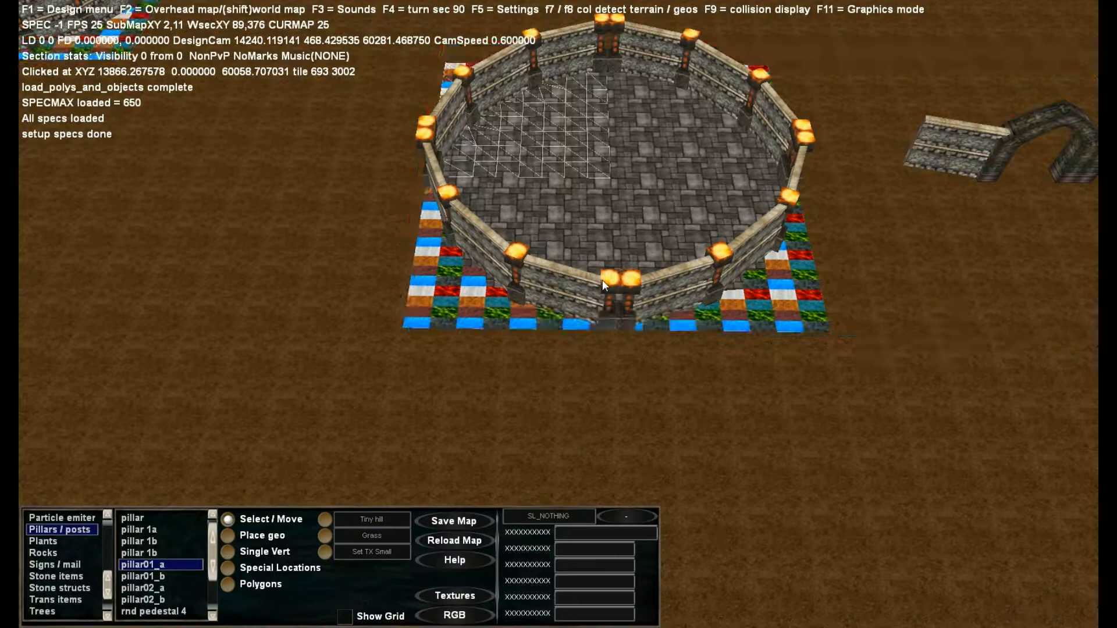
Enable setting of ground textures and choose the red rock texture with black cracks.
key("w")
key("Page_Down")
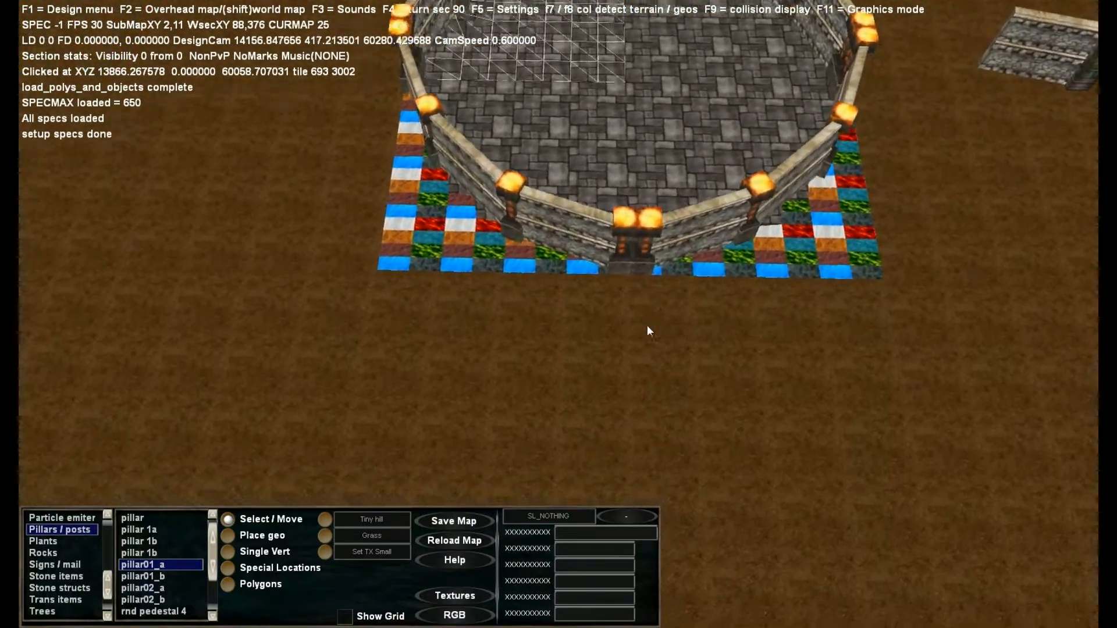
key("s")
key("Page_Up")
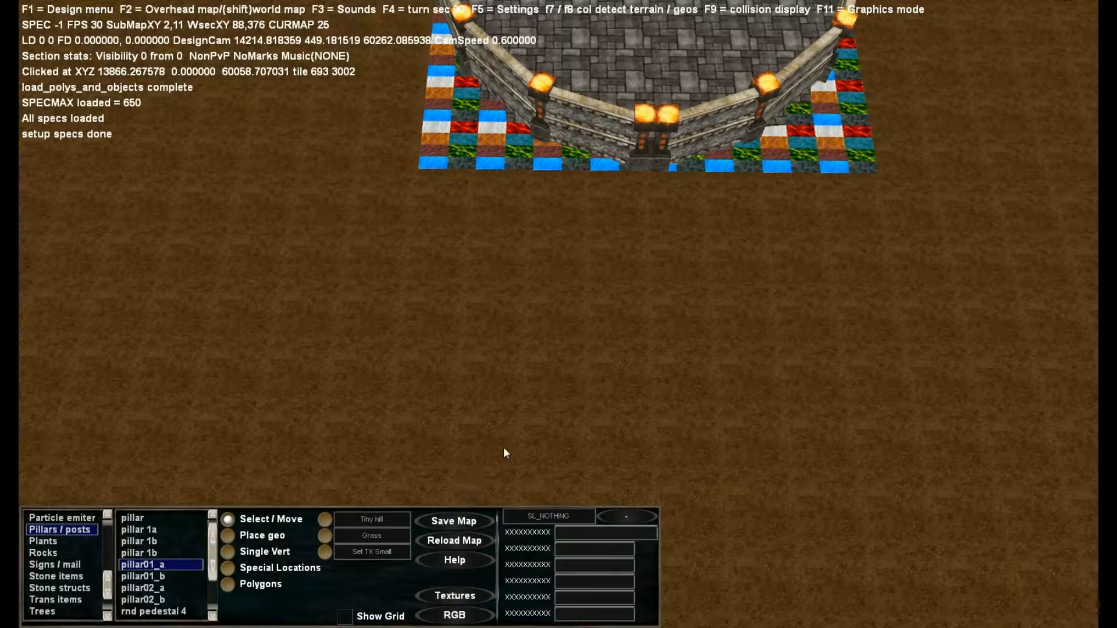
right_click_drag(557, 265, 557, 243)
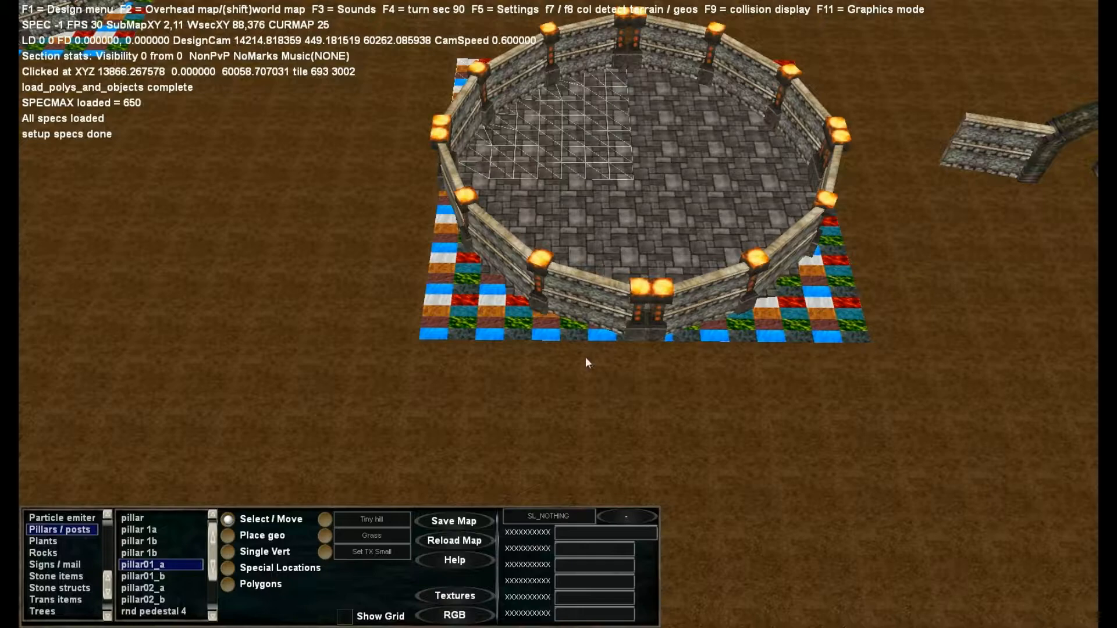
right_click_drag(568, 384, 570, 400)
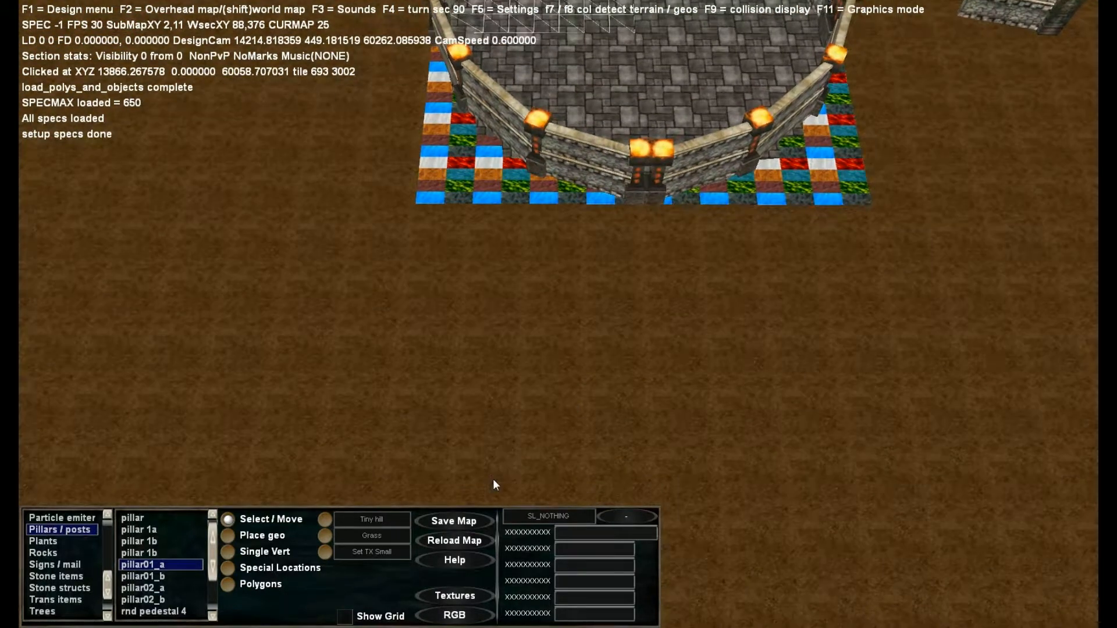
left_click(453, 596)
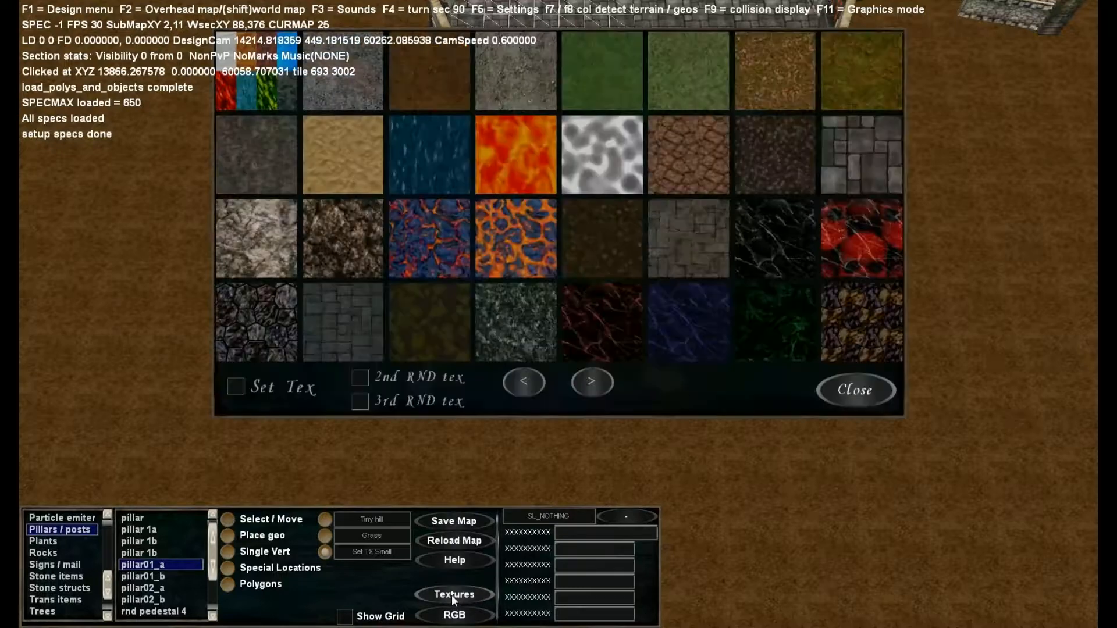
left_click(256, 389)
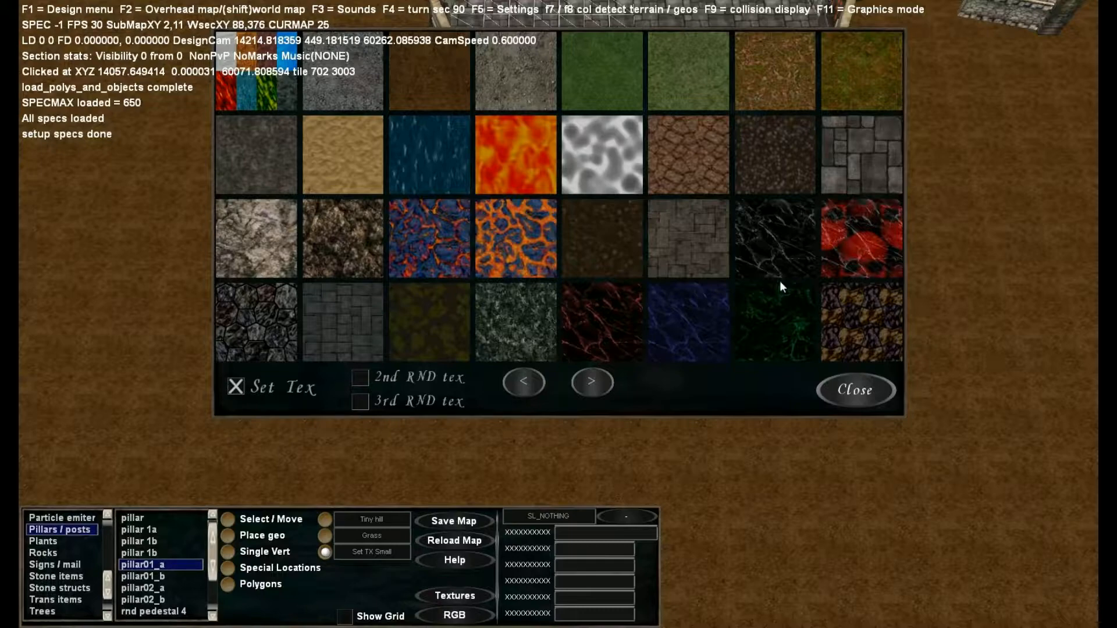
left_click(858, 243)
Paint the red rock texture over a solid block of about 7 by 5 dirt tiles just outside the arena.
right_click_drag(550, 238, 551, 238)
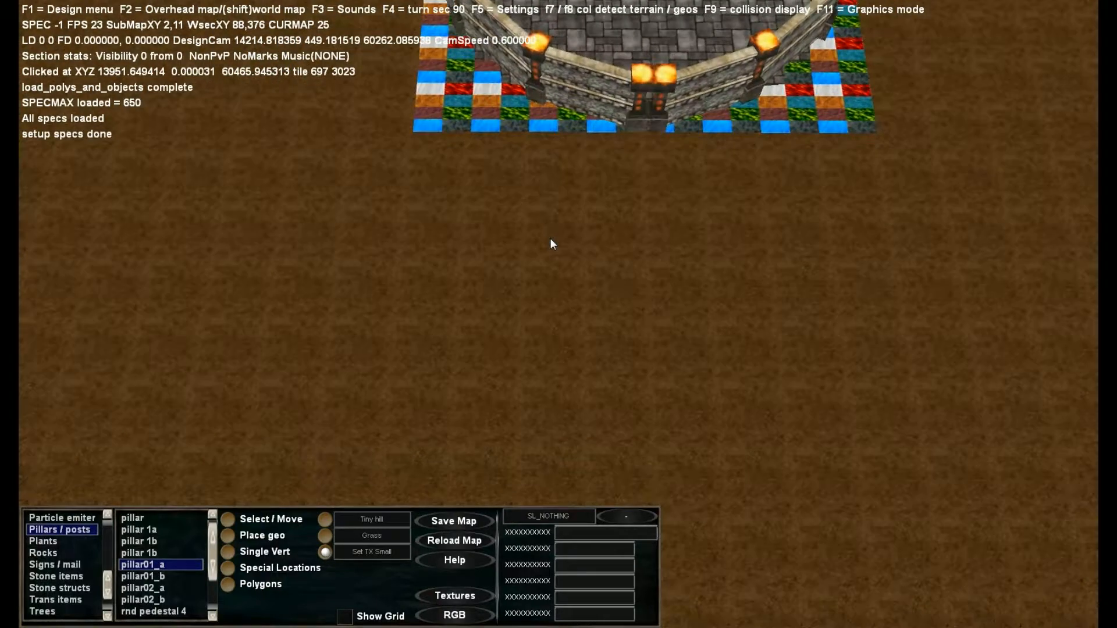
left_click(556, 255)
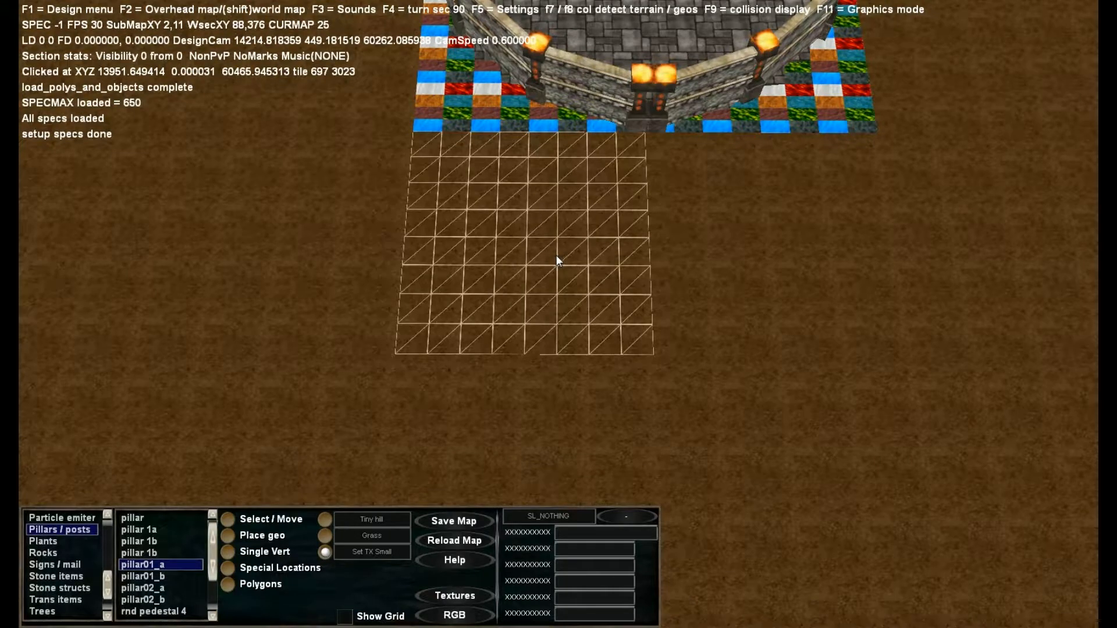
left_click(577, 254)
left_click(572, 271)
left_click(542, 273)
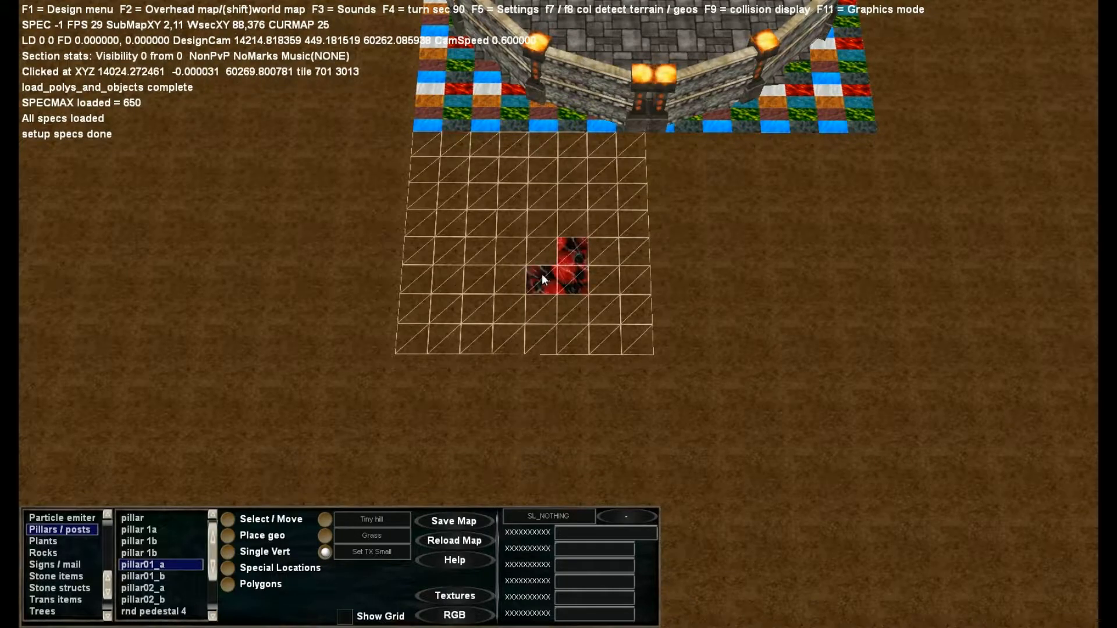
left_click_drag(542, 245, 519, 220)
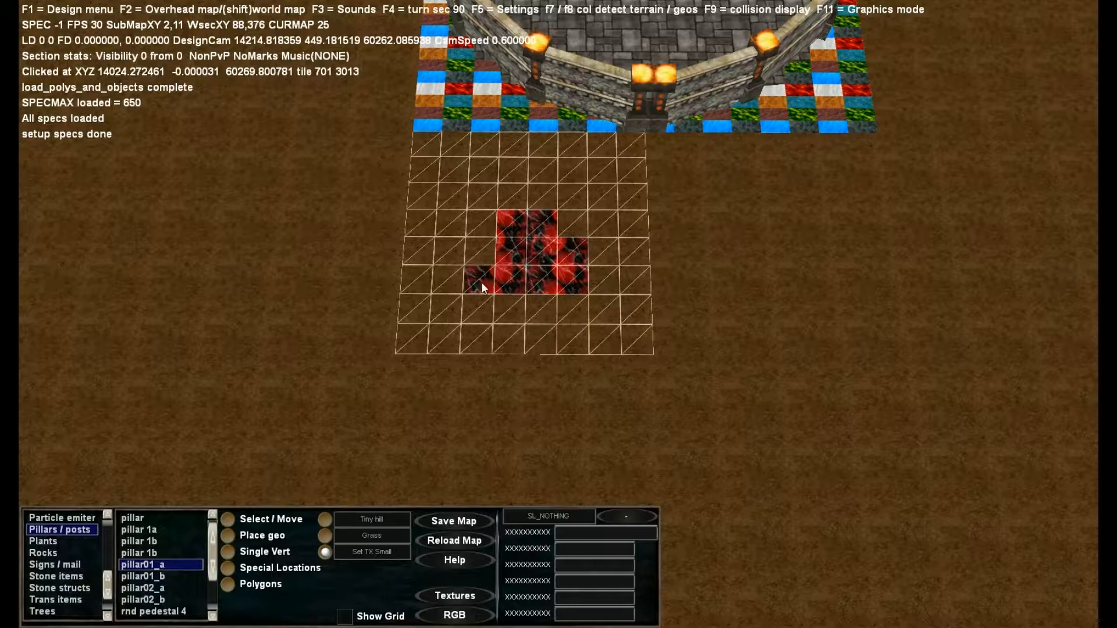
mouse_move(450, 226)
left_mouse_down()
mouse_move(444, 317)
mouse_move(599, 346)
mouse_move(637, 225)
left_mouse_up()
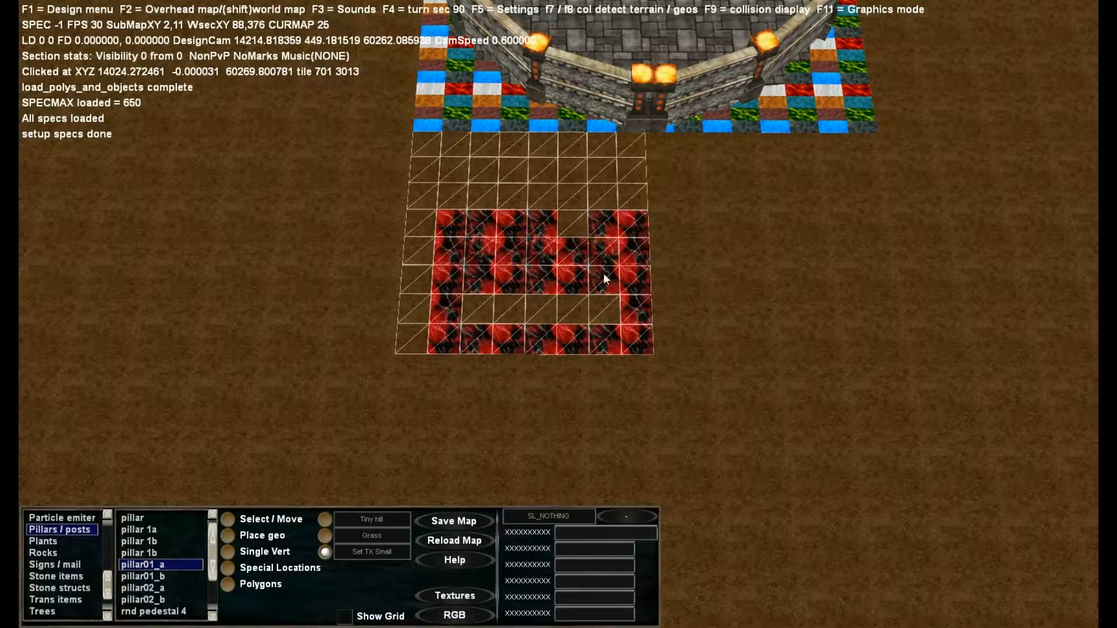
mouse_move(603, 273)
left_mouse_down()
mouse_move(529, 309)
mouse_move(461, 304)
left_mouse_up()
left_click(565, 227)
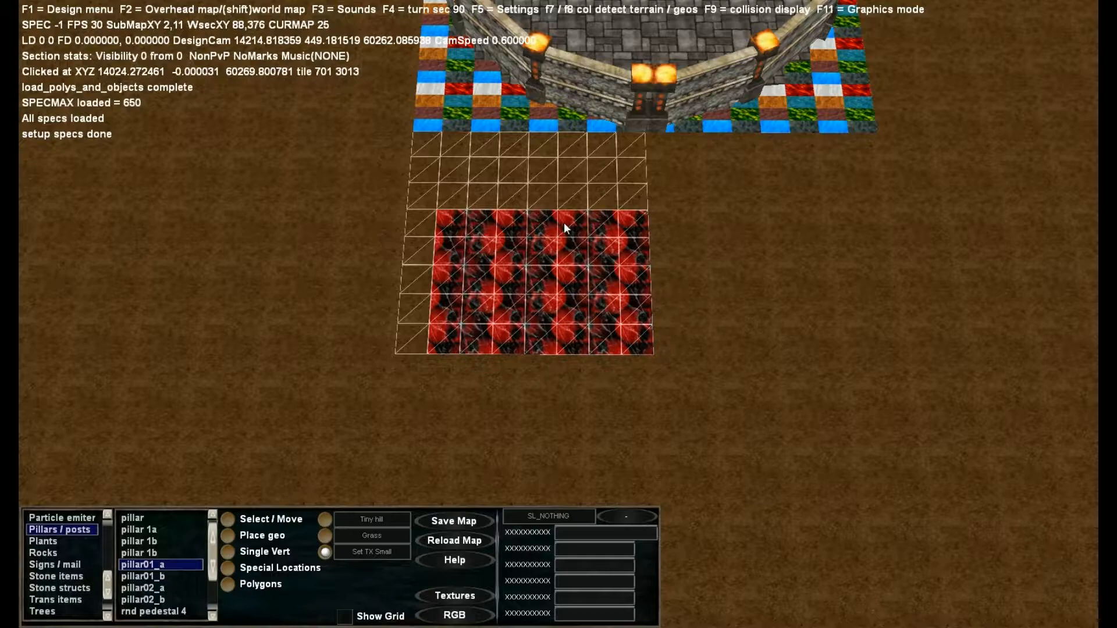
Choose the multicoloured patchwork texture as the ground texture to paint.
key("w")
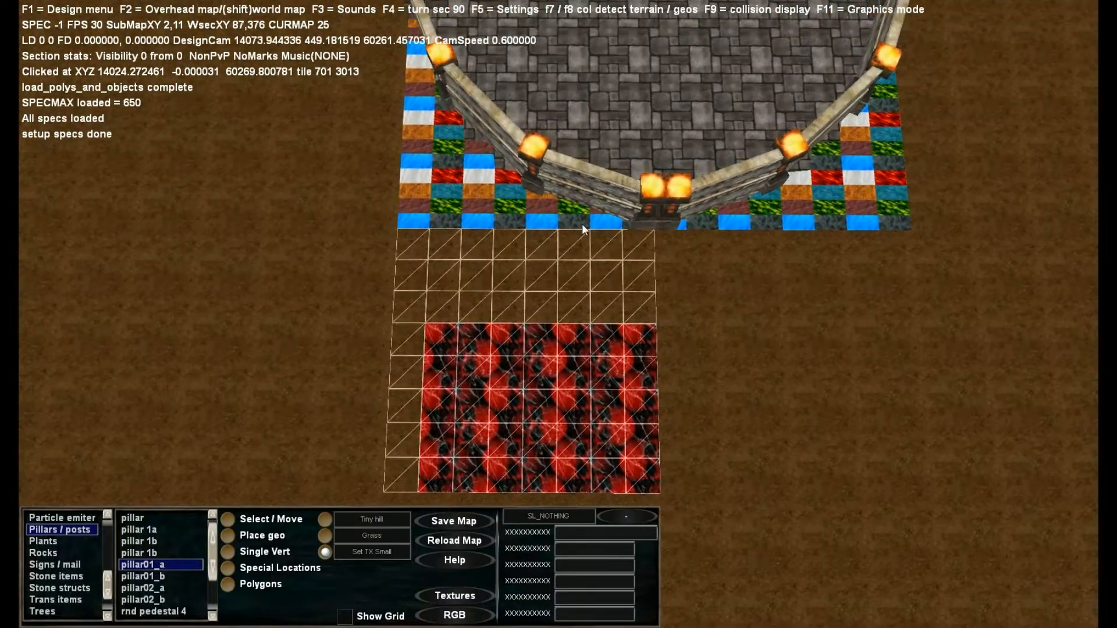
right_click_drag(581, 217, 581, 221)
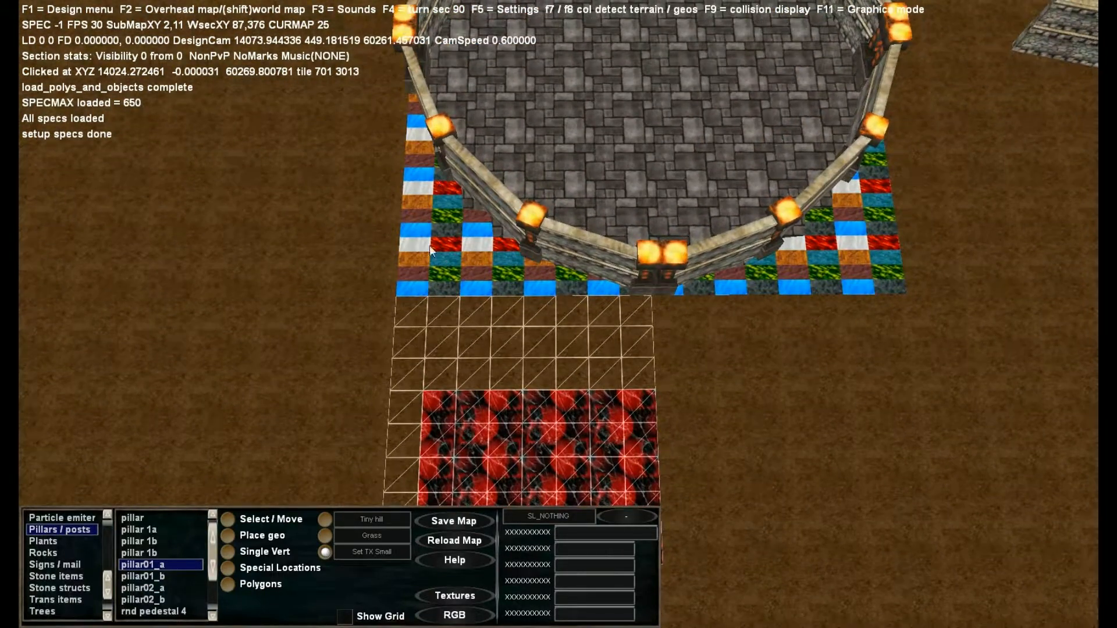
key("w")
key("a")
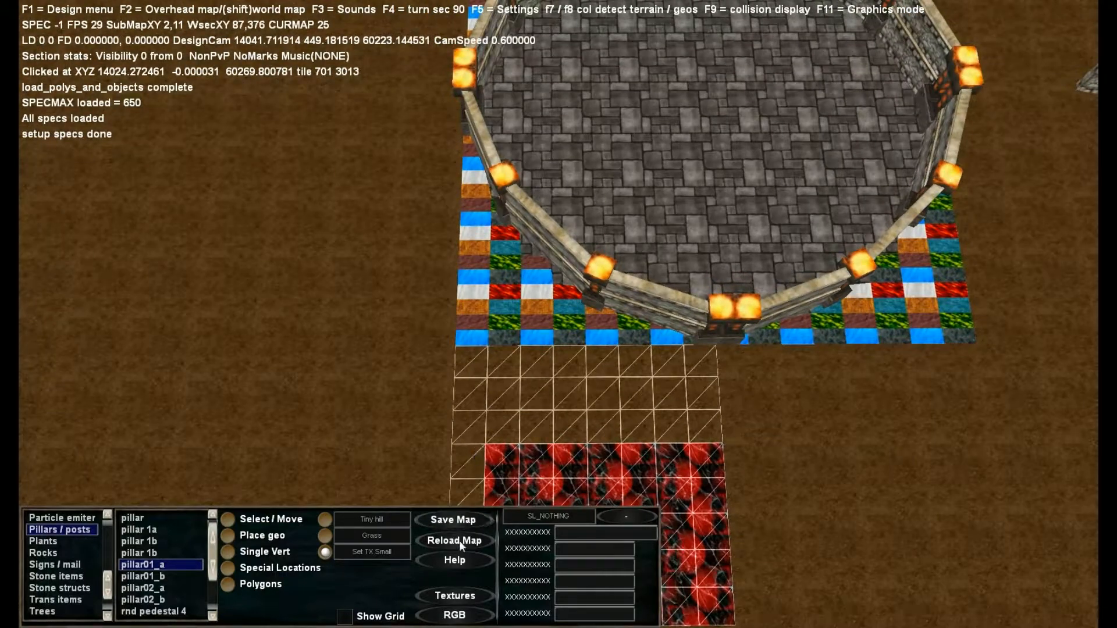
left_click(453, 595)
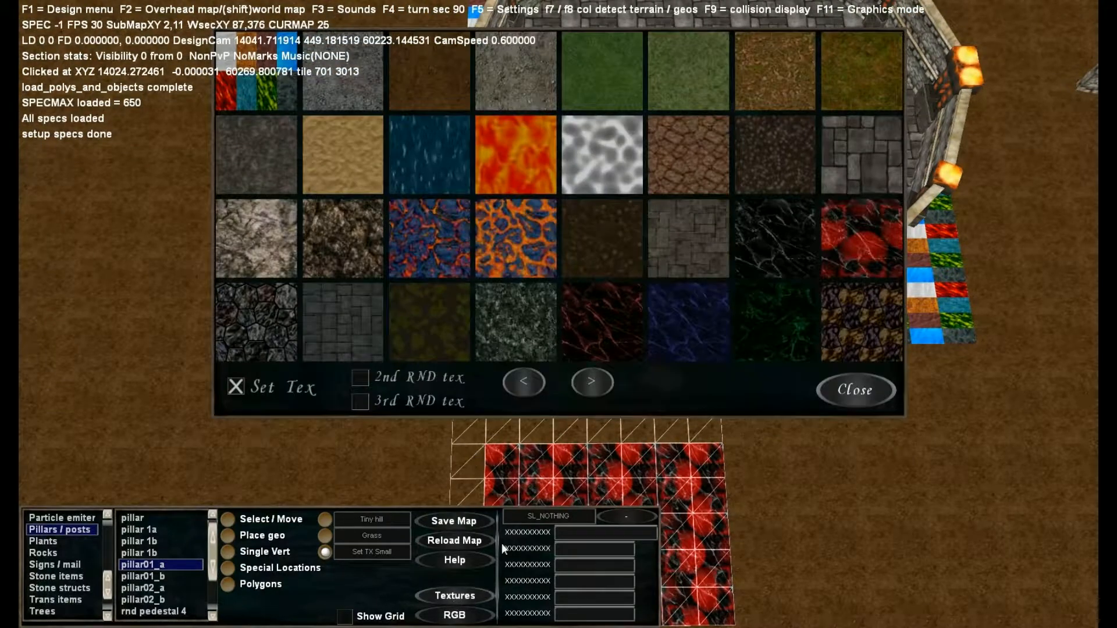
left_click(253, 77)
key("d")
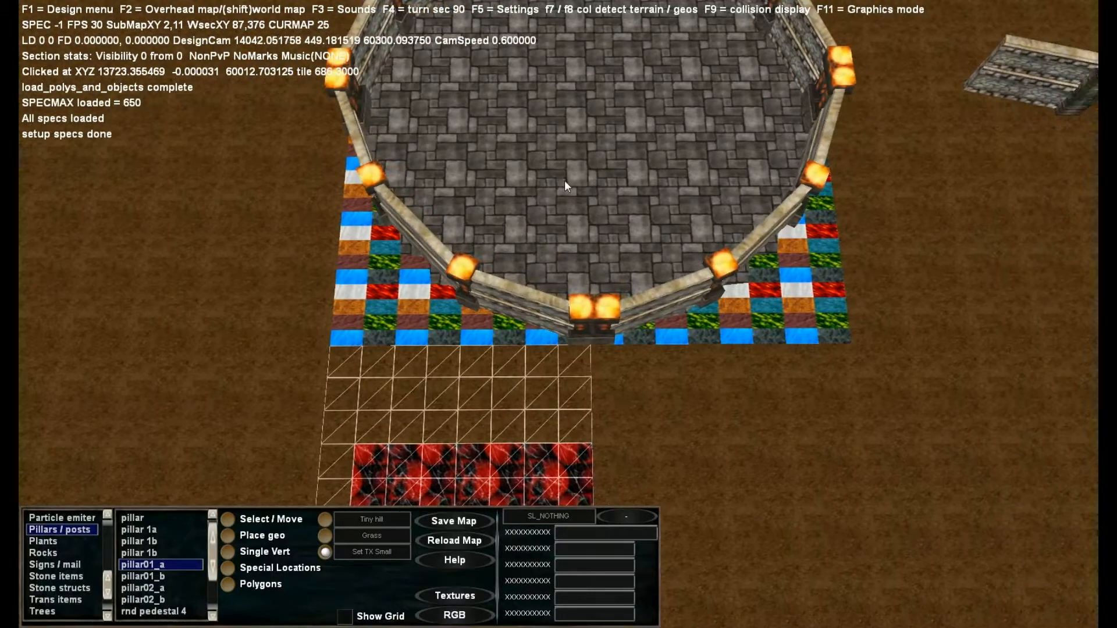
Paint a short strip of floor tiles inside the arena with the multicoloured texture.
left_click(508, 111)
left_click_drag(508, 110, 649, 103)
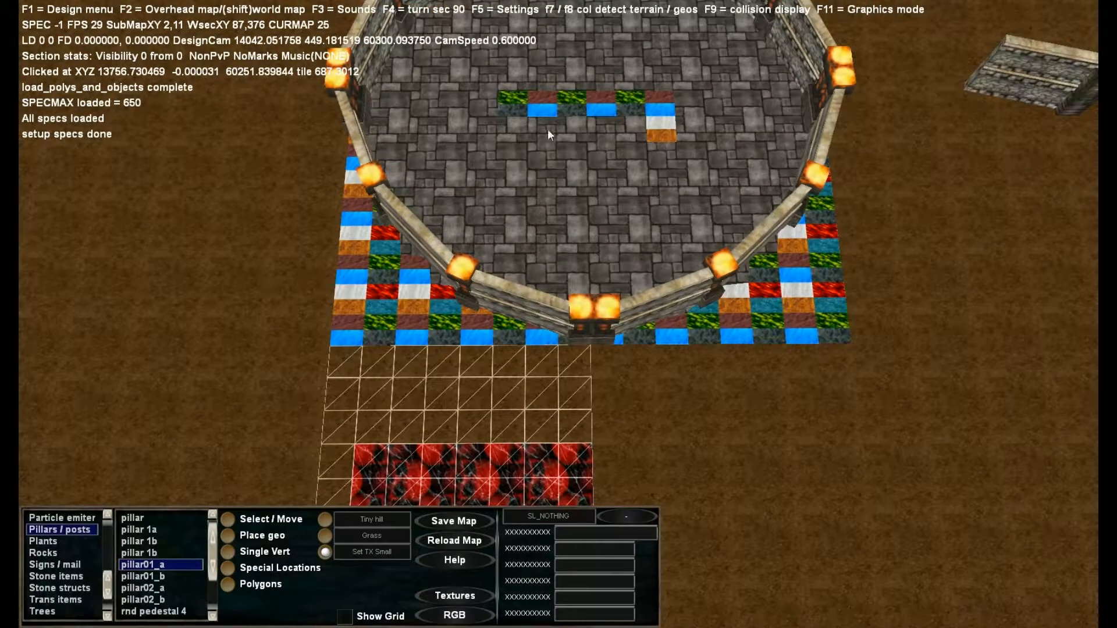
left_click(517, 130)
left_click(640, 140)
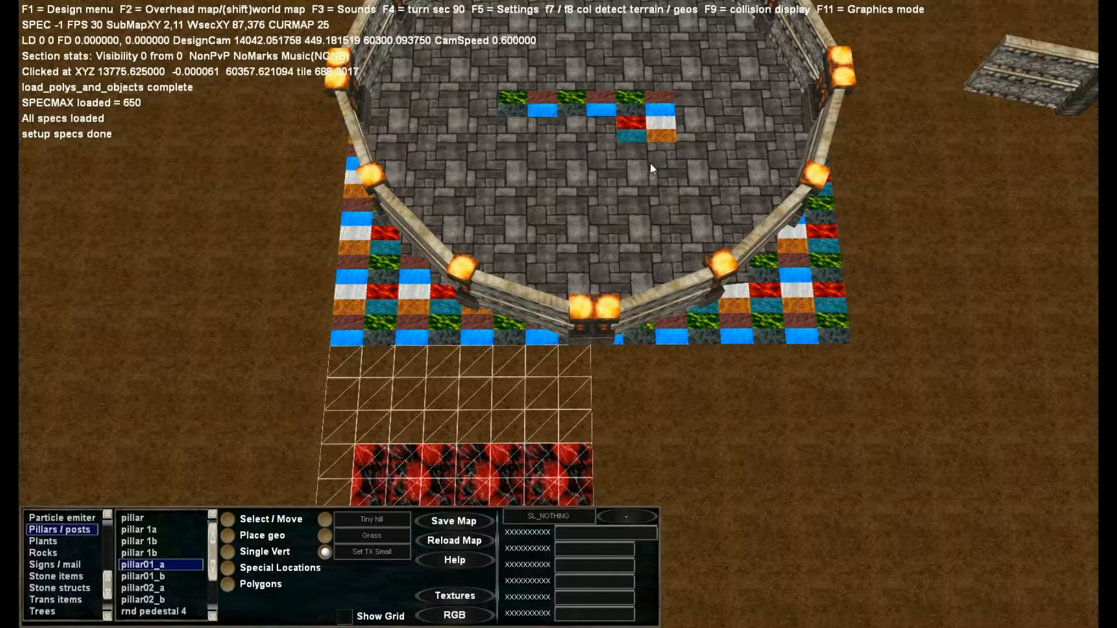
Paint a block of about 5 by 5 dirt tiles directly beside the red rock patch with the multicoloured texture.
key("Down")
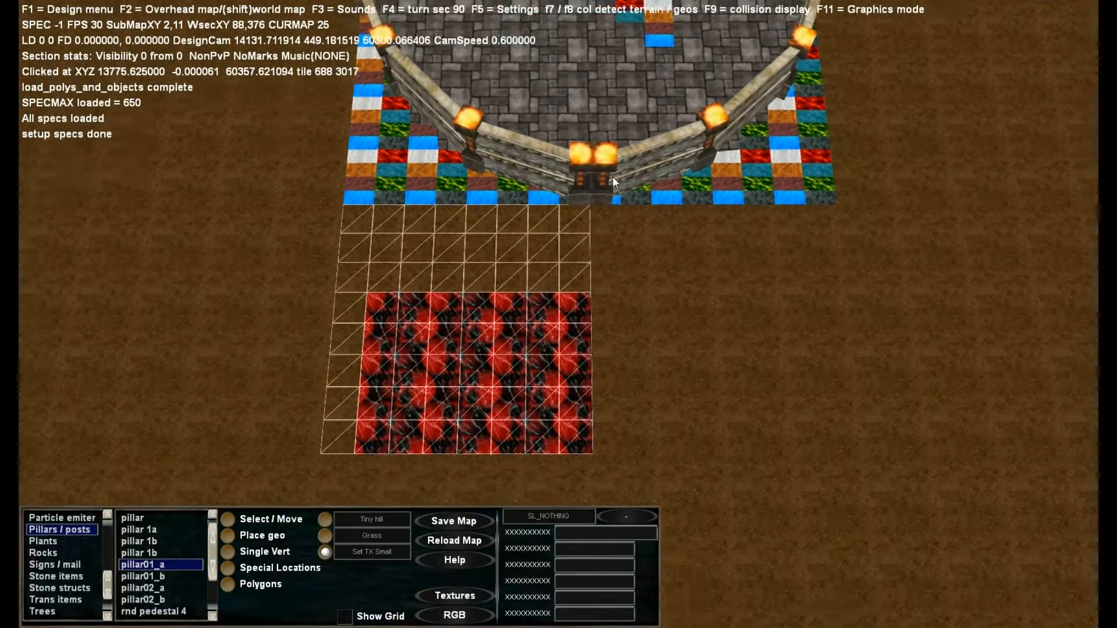
key("Right")
mouse_move(510, 207)
left_mouse_down()
mouse_move(642, 208)
mouse_move(514, 229)
mouse_move(535, 260)
mouse_move(629, 291)
mouse_move(534, 287)
mouse_move(623, 312)
left_mouse_up()
key("Up")
key("Right")
mouse_move(630, 219)
right_mouse_down()
mouse_move(619, 231)
mouse_move(571, 234)
right_mouse_up()
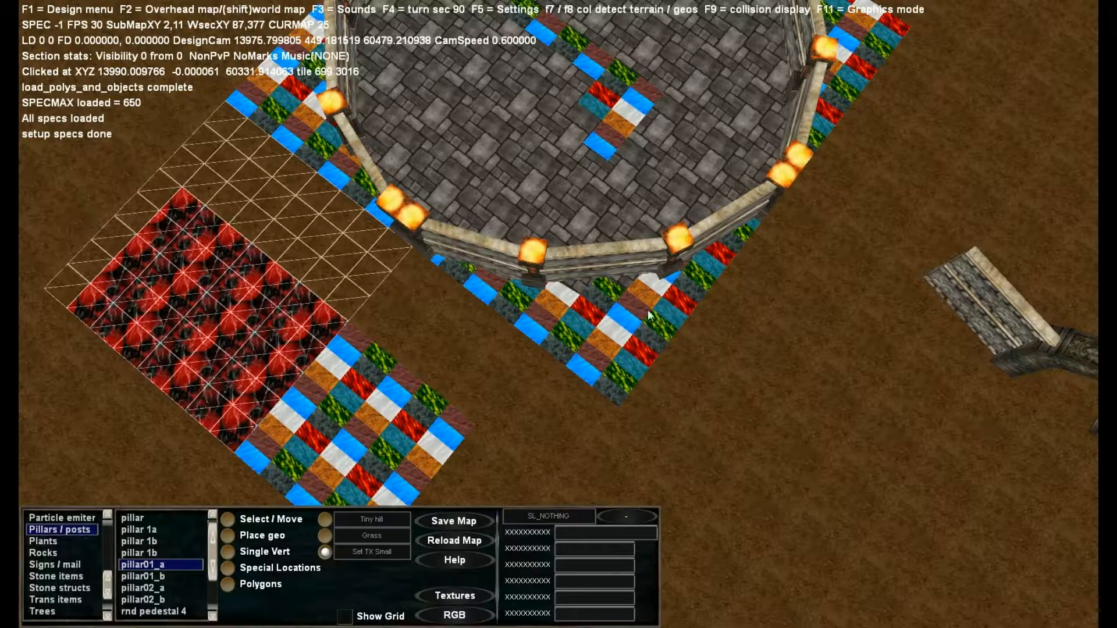
key("Left")
right_click_drag(542, 312, 535, 285)
key("Down")
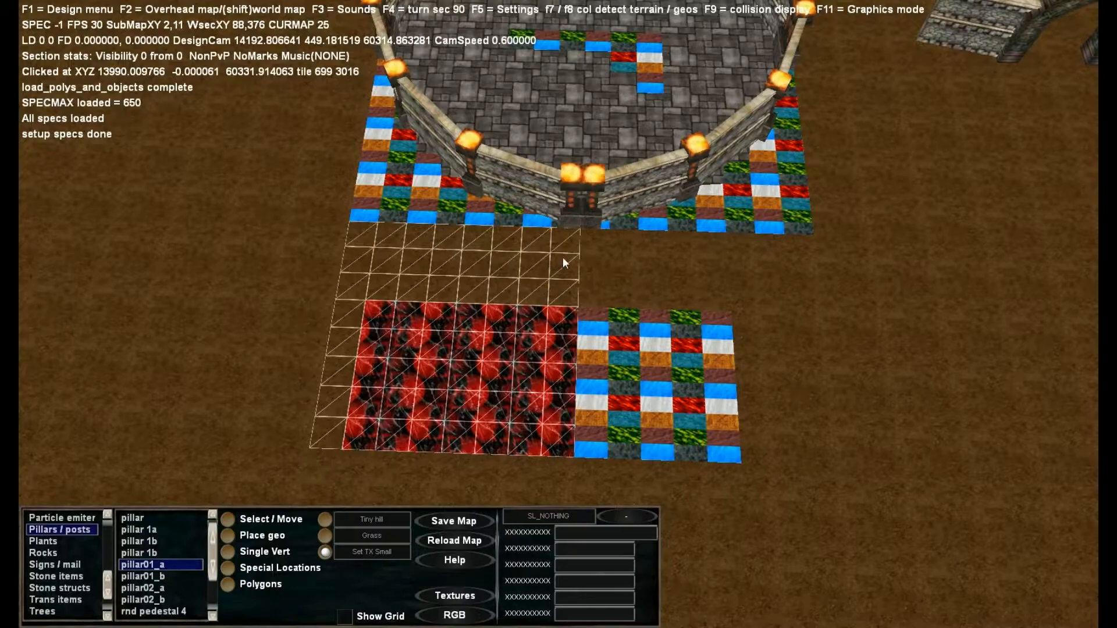
Set up Single Vert editing at the other arena's outer wall, with the grid hidden.
mouse_move(564, 257)
right_mouse_down()
mouse_move(567, 232)
mouse_move(533, 221)
mouse_move(451, 238)
mouse_move(497, 243)
mouse_move(403, 265)
right_mouse_up()
key("Left")
key("Up")
key("Right")
key("Up")
key("Right")
key("Up")
key("Right")
right_click_drag(602, 254, 571, 243)
key("Page_Down")
key("Page_Down")
key("Up")
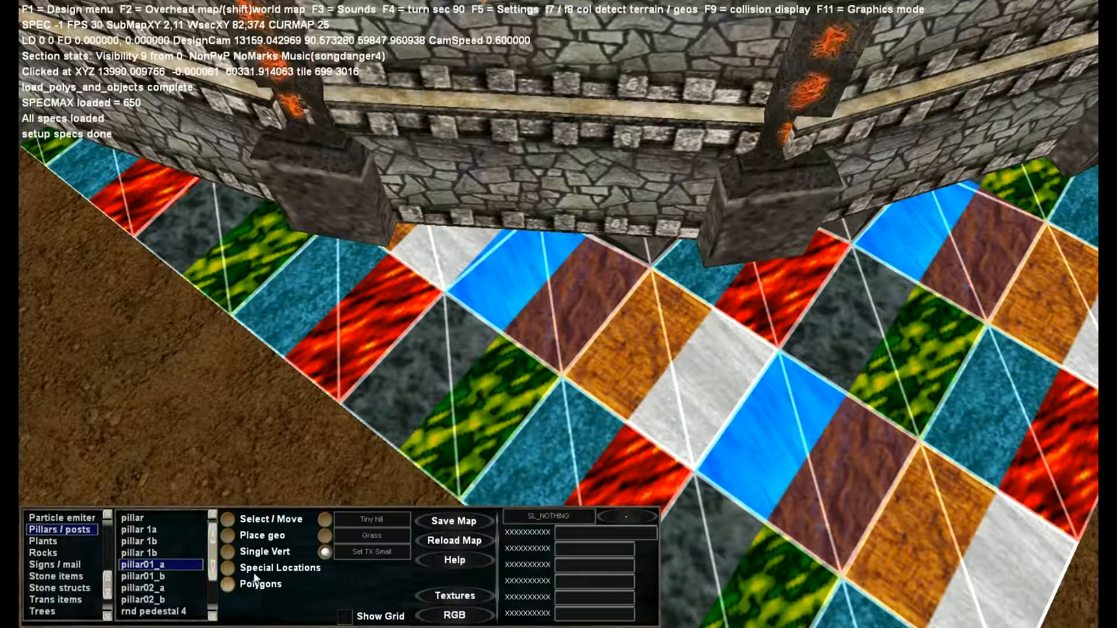
left_click(254, 551)
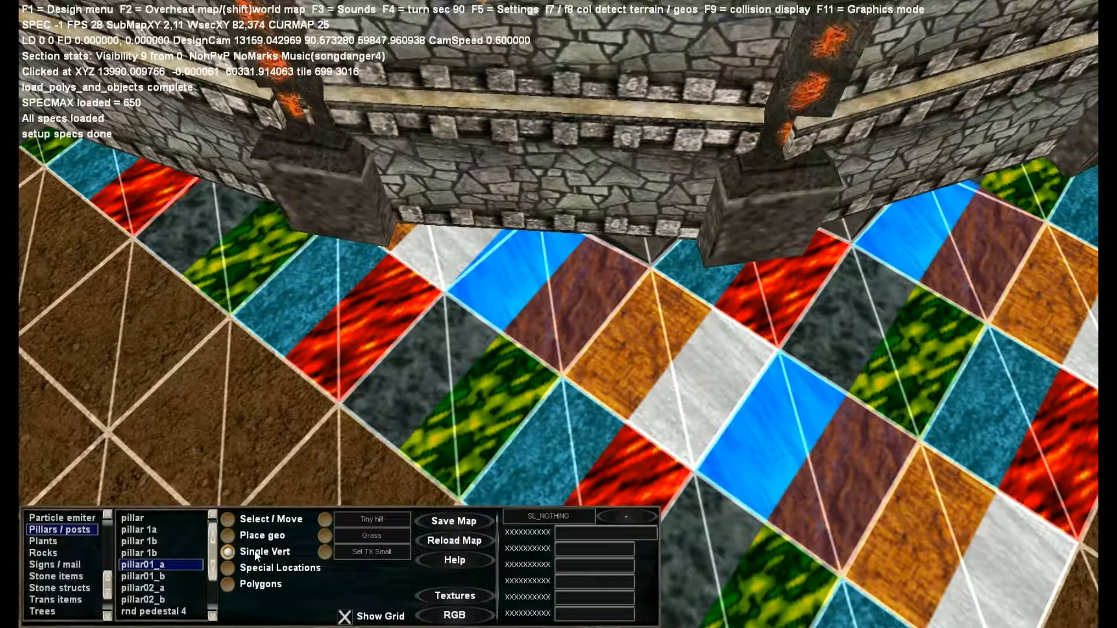
left_click(344, 617)
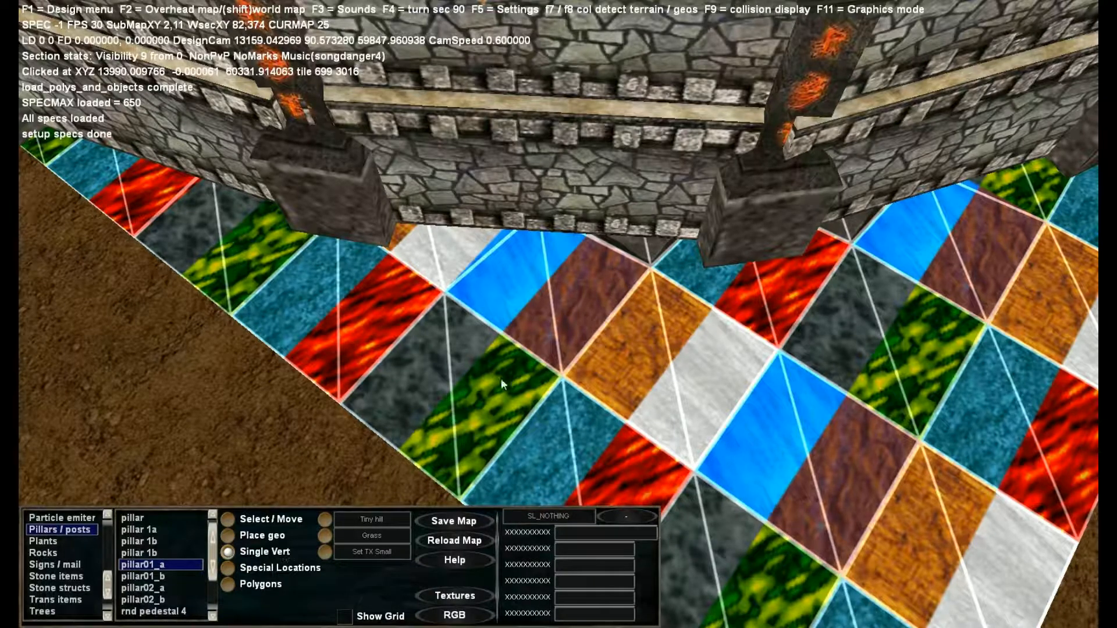
Move the ground vertex between the two pillars out from the wall, and tuck it back under the wall base.
left_click_drag(652, 271, 649, 280)
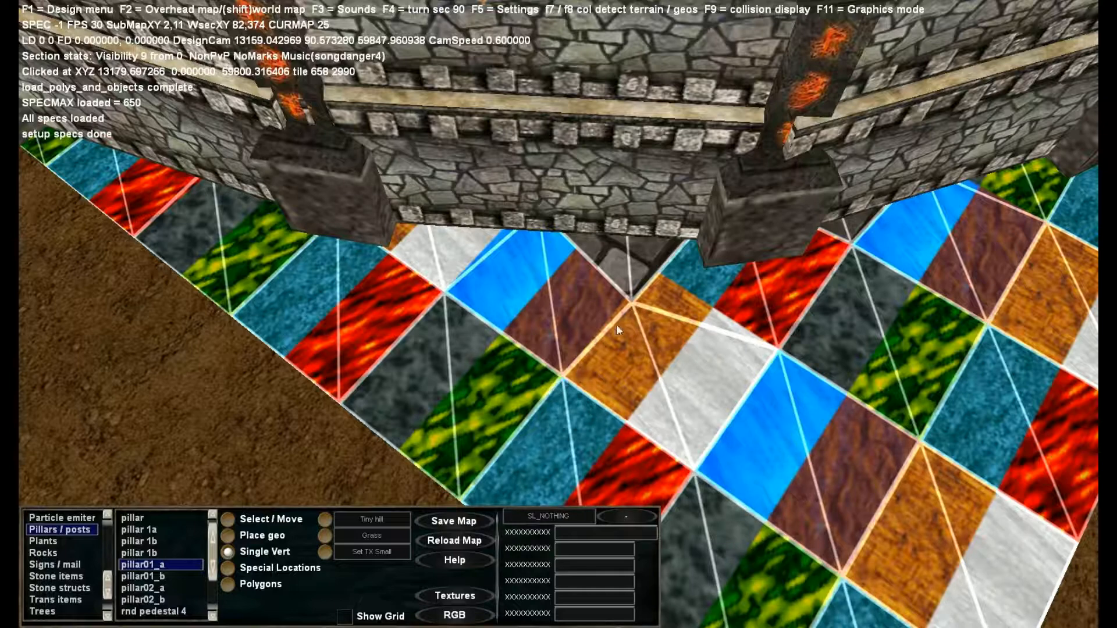
left_click_drag(630, 302, 632, 294)
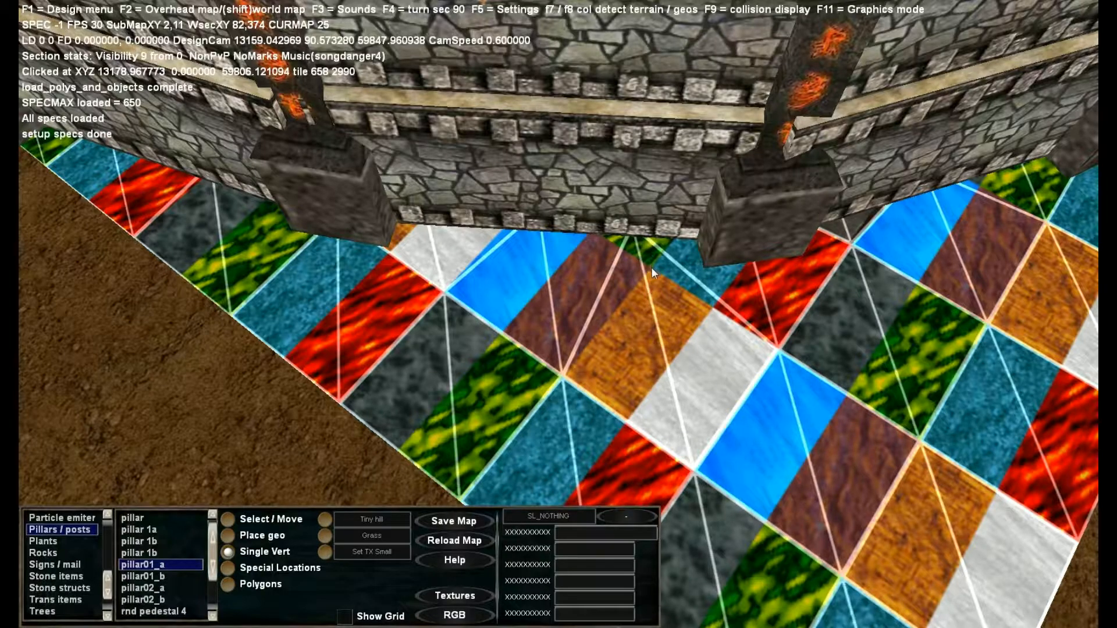
Move the ground vertex just beyond the neighbouring pillar in under the wall so its tile covers the gap.
key("s")
key("d")
key("w")
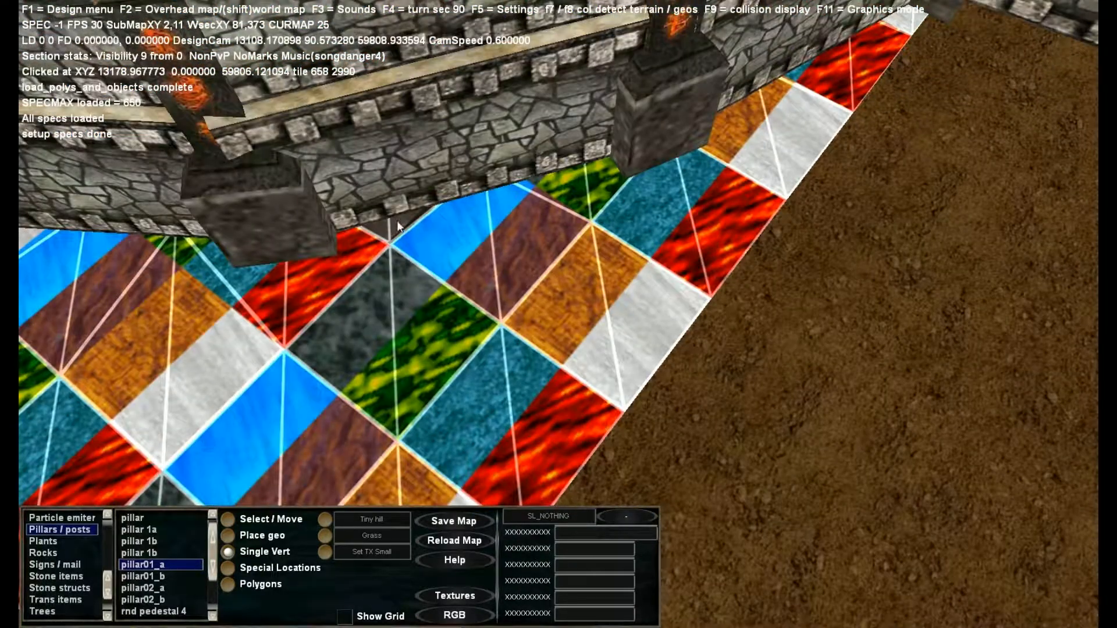
left_click_drag(390, 245, 389, 239)
key("a")
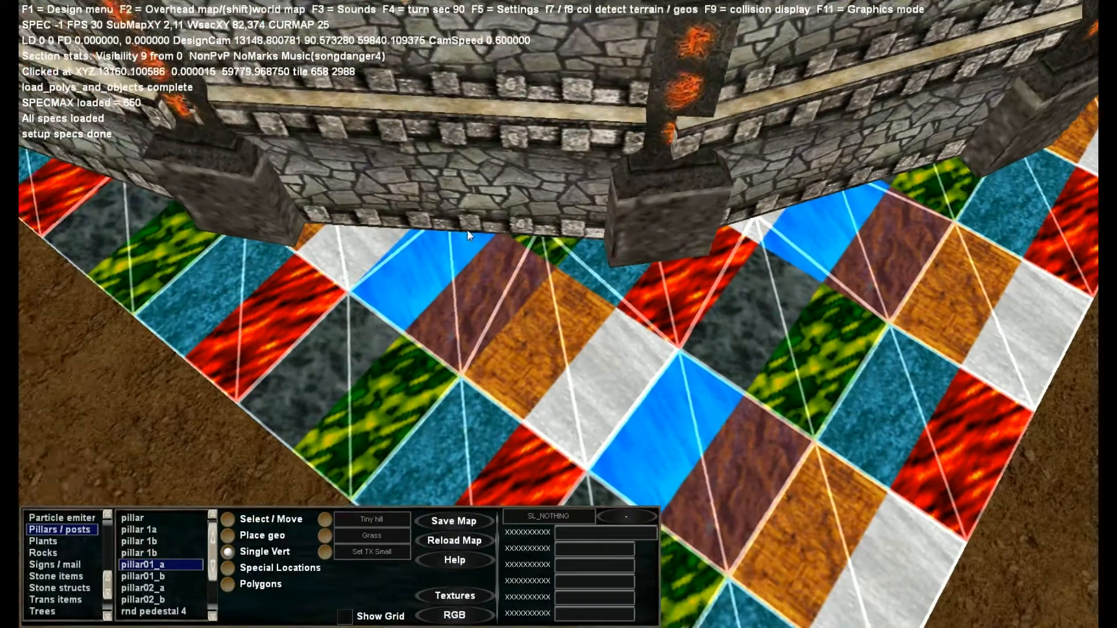
Examine how the fitted tiles meet the outer arena wall, and go over to the separate curved wall section with the grey stone floor.
key("d")
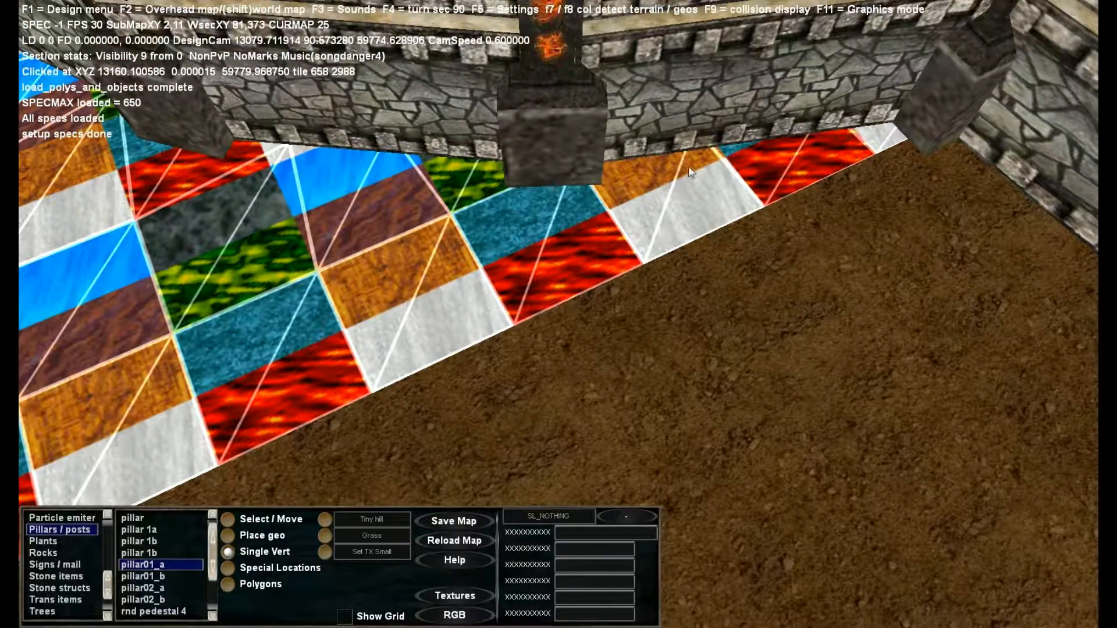
key("s")
right_click_drag(466, 183, 566, 147)
key("e")
key("a")
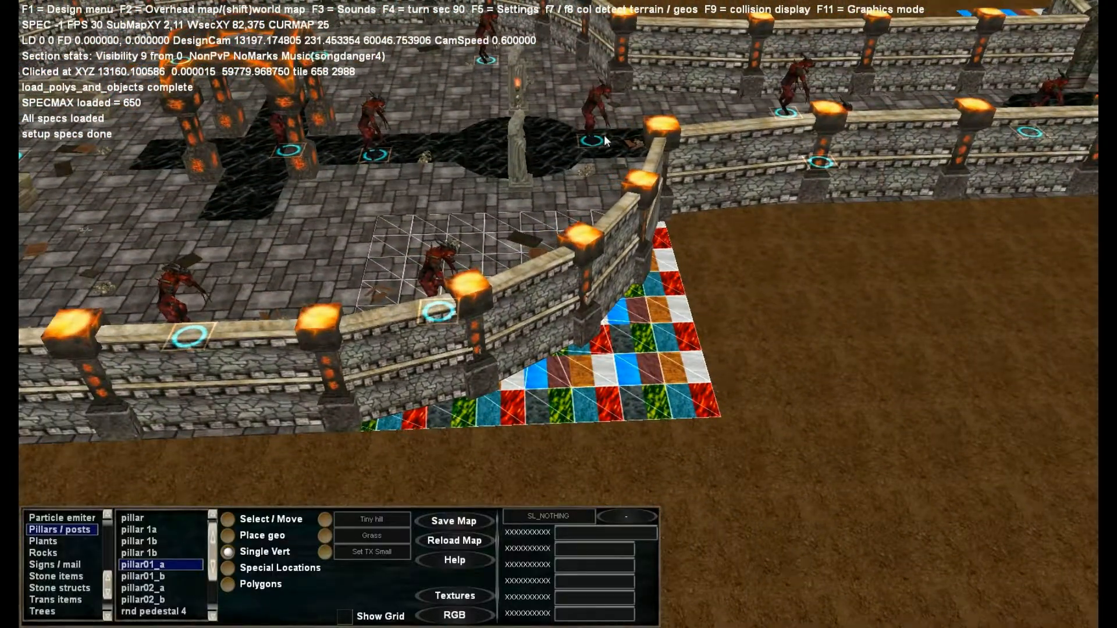
key("e")
key("e")
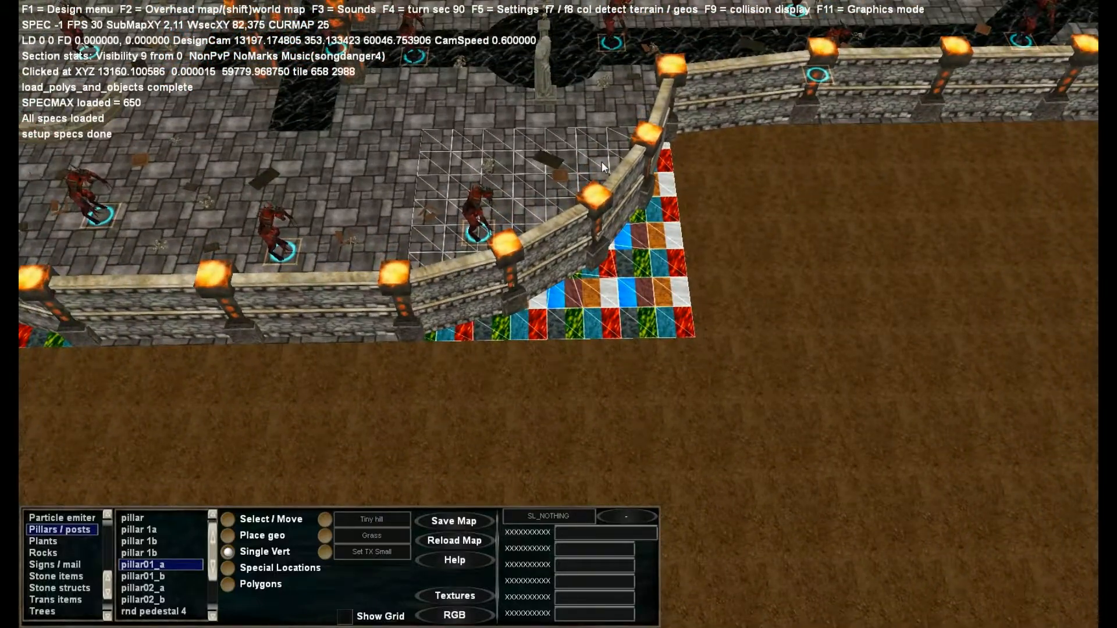
right_click_drag(633, 151, 754, 140)
key("a")
key("w")
key("a")
key("w")
key("d")
right_click_drag(704, 193, 716, 229)
key("w")
key("w")
key("w")
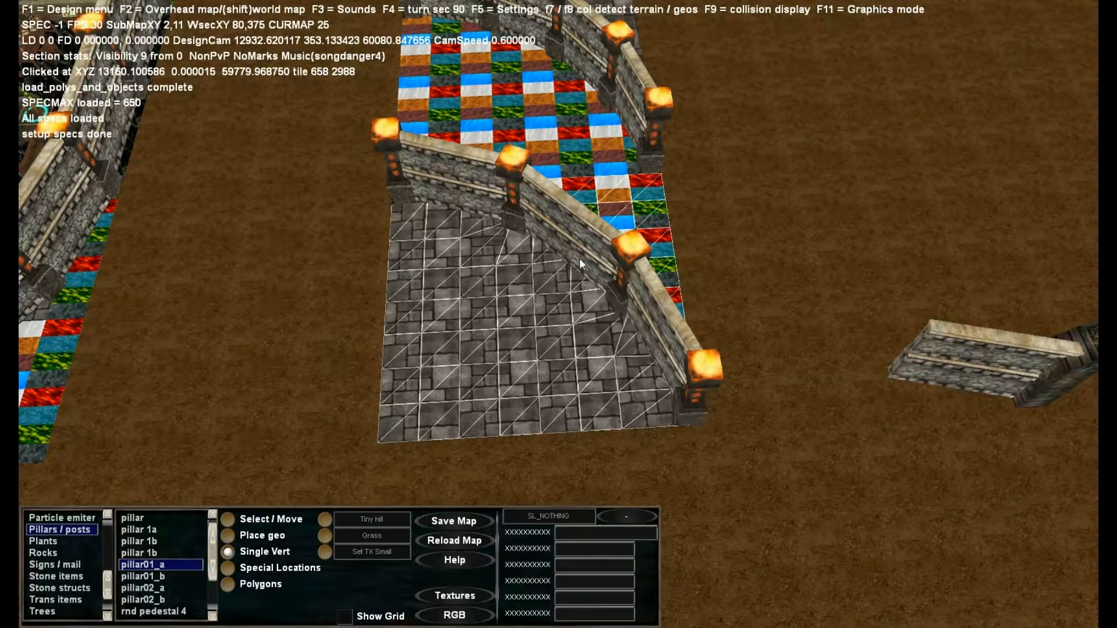
Paint a 2 by 2 block of the white marble texture on the grey stone floor inside the curved wall.
left_click(461, 594)
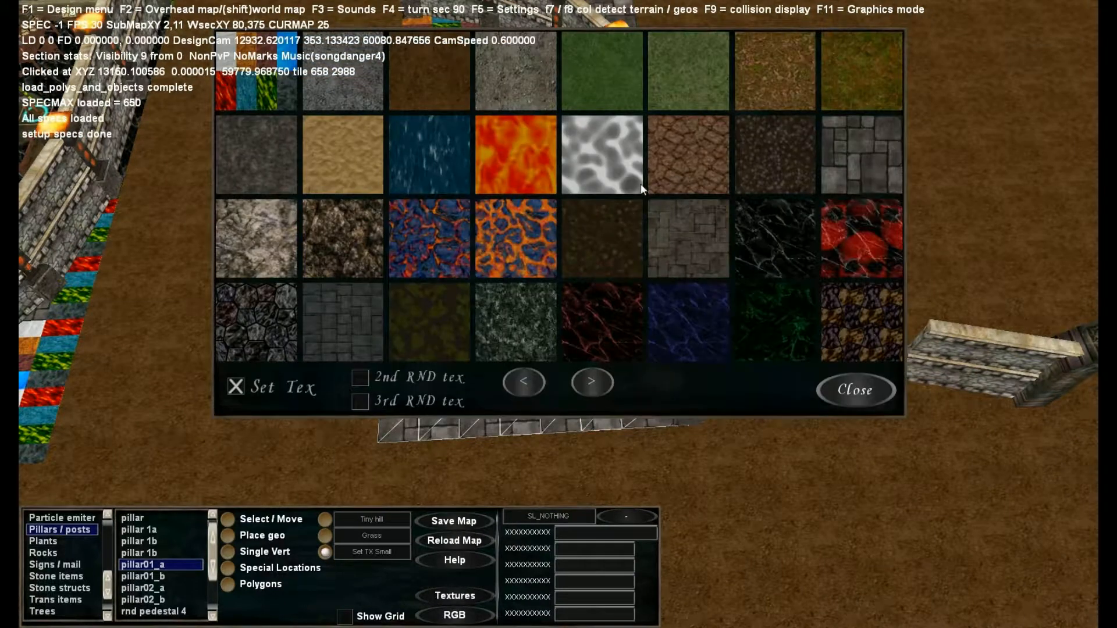
left_click(591, 383)
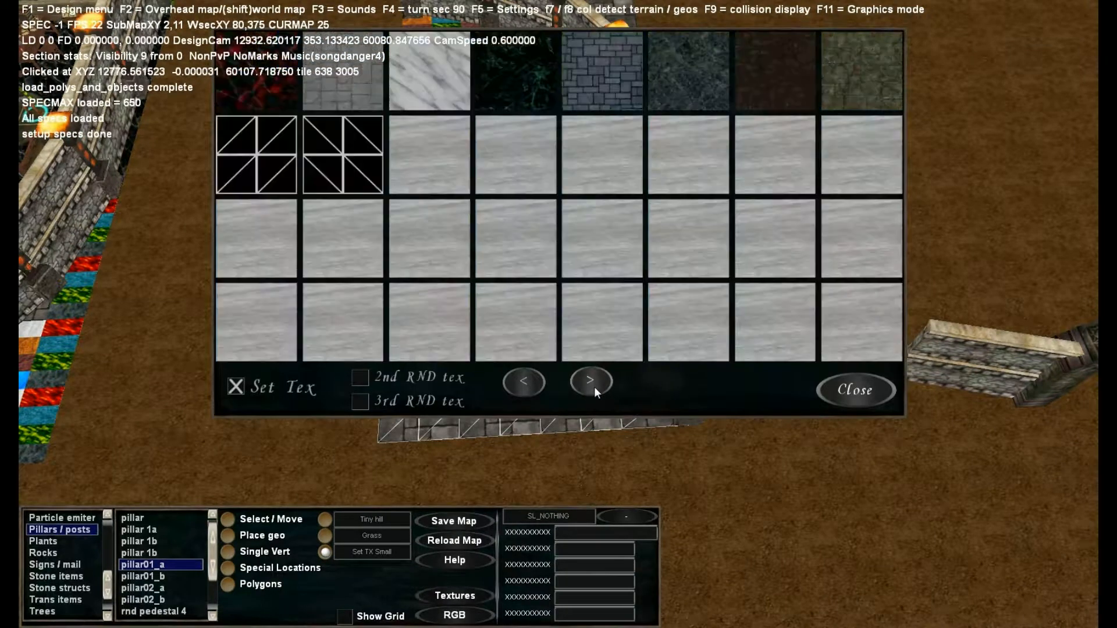
left_click(527, 384)
left_click(590, 383)
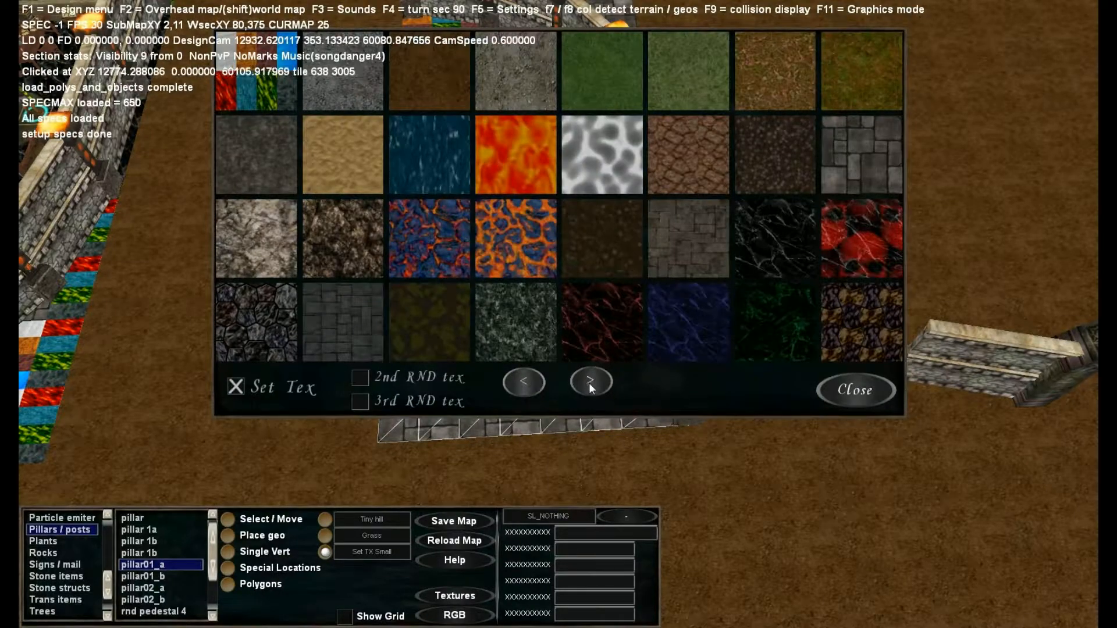
left_click(430, 76)
left_click(521, 344)
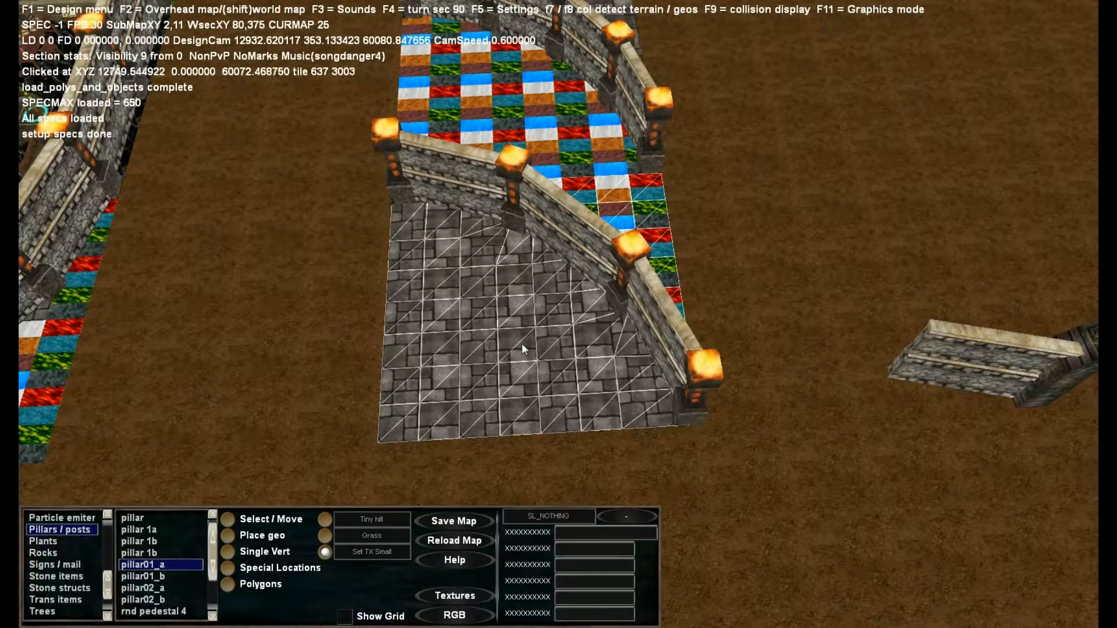
left_click(476, 345)
left_click(477, 376)
left_click(511, 382)
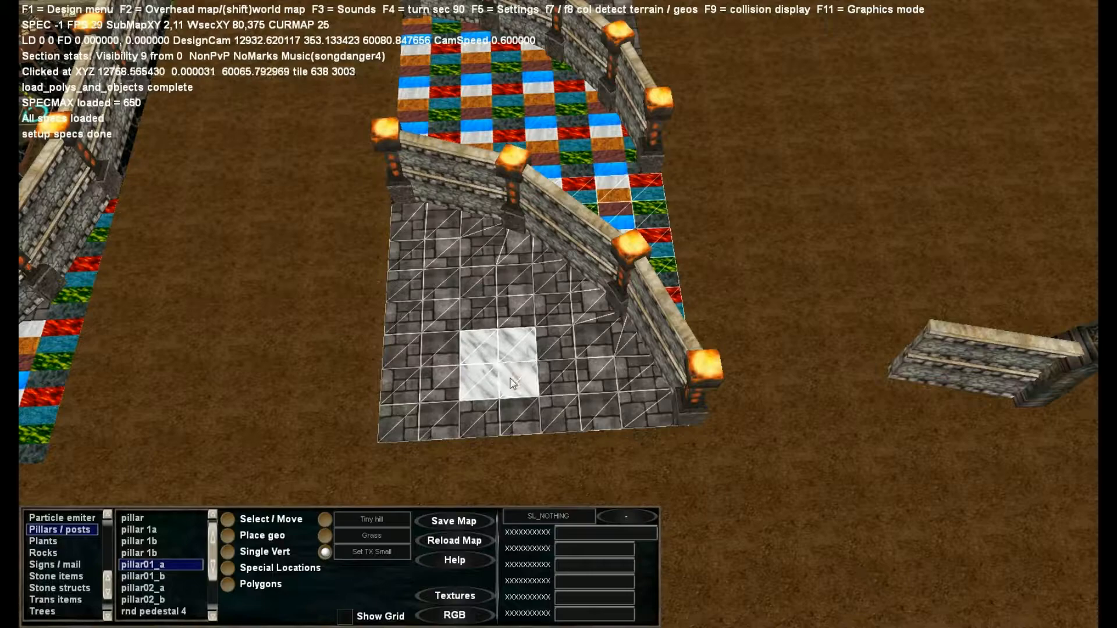
Rotate the section with the marble patch in 90-degree turns until its floor adjoins the neighbouring multicoloured tiles and its wall curves around the far side.
right_click_drag(521, 320, 678, 340)
key("s")
key("a")
key("a")
key("w")
key("e")
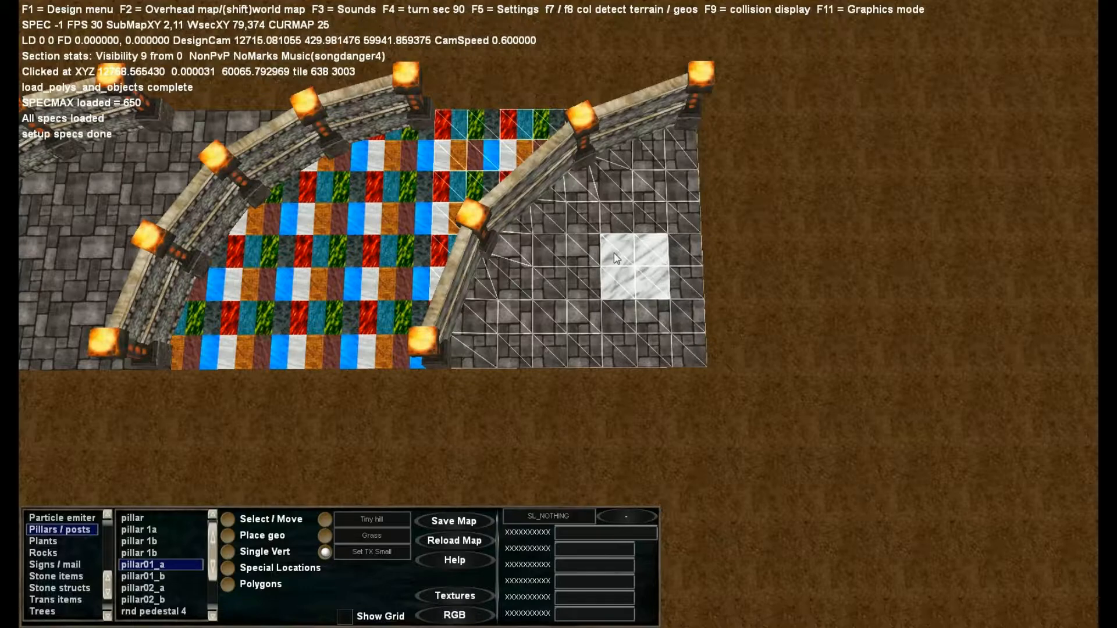
key("F4")
key("F4")
key("F4")
key("F4")
key("F4")
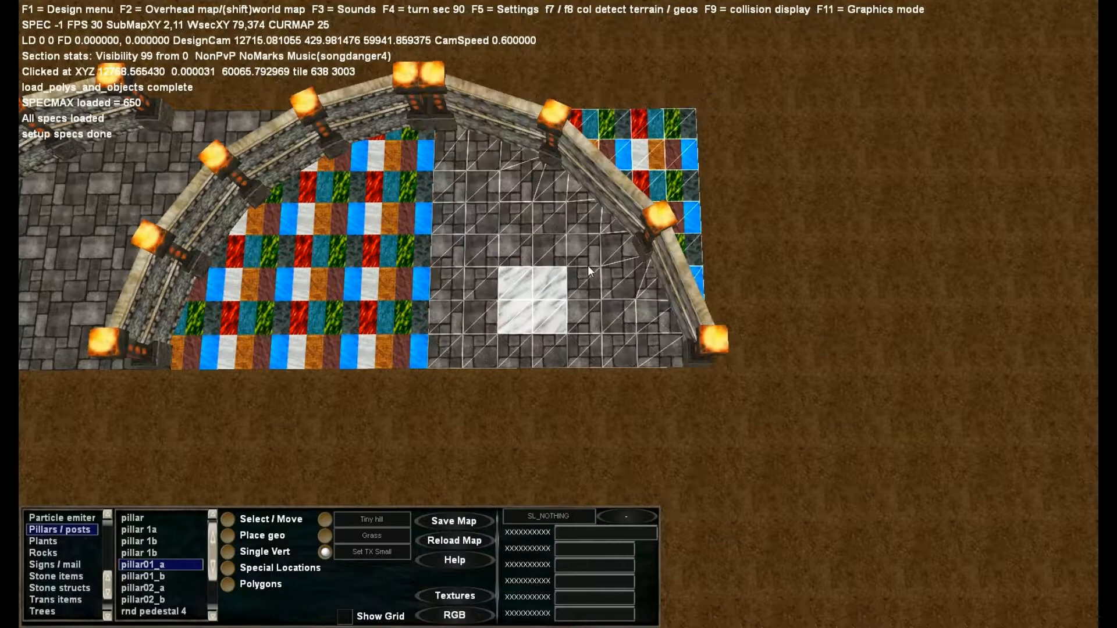
key("F4")
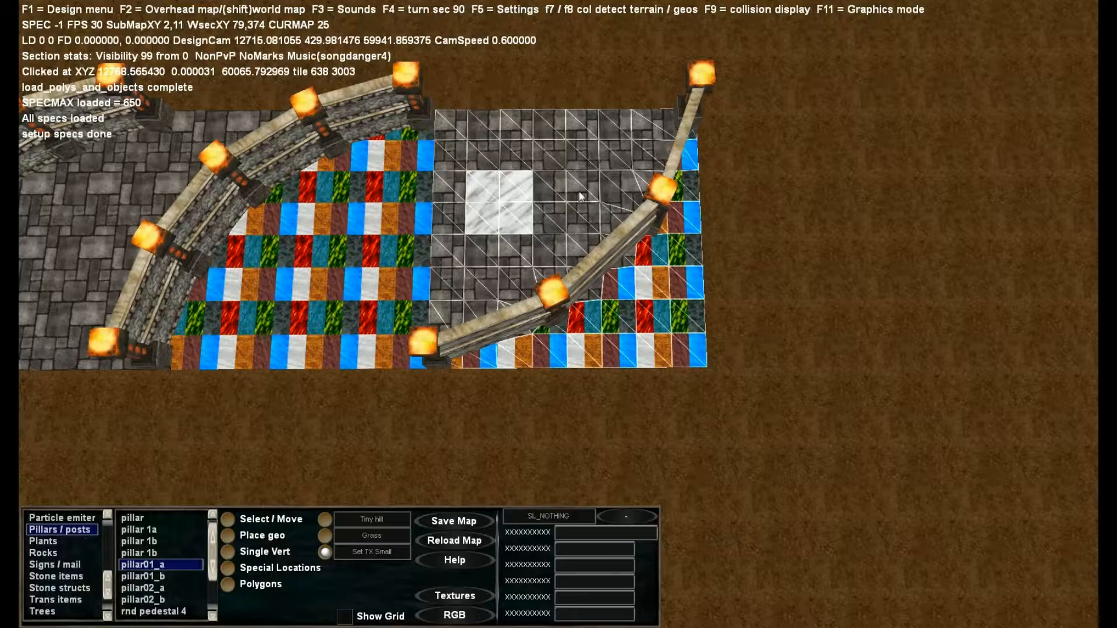
key("a")
key("w")
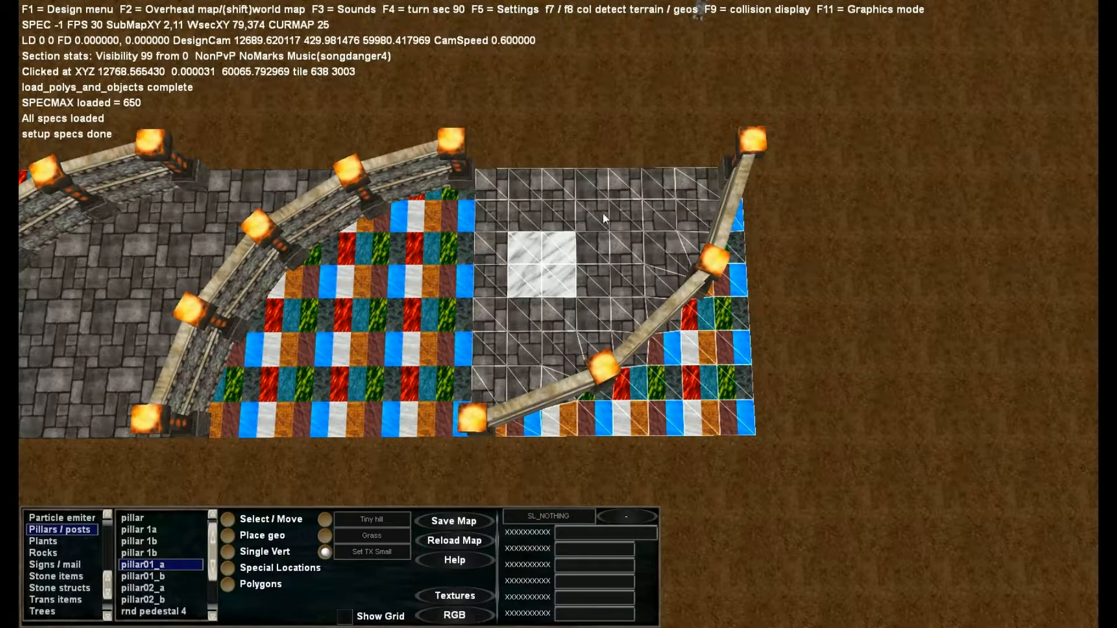
Extend the white marble patch with more tiles towards the floor's outer edge and the curved wall.
left_click(558, 213)
left_click(592, 216)
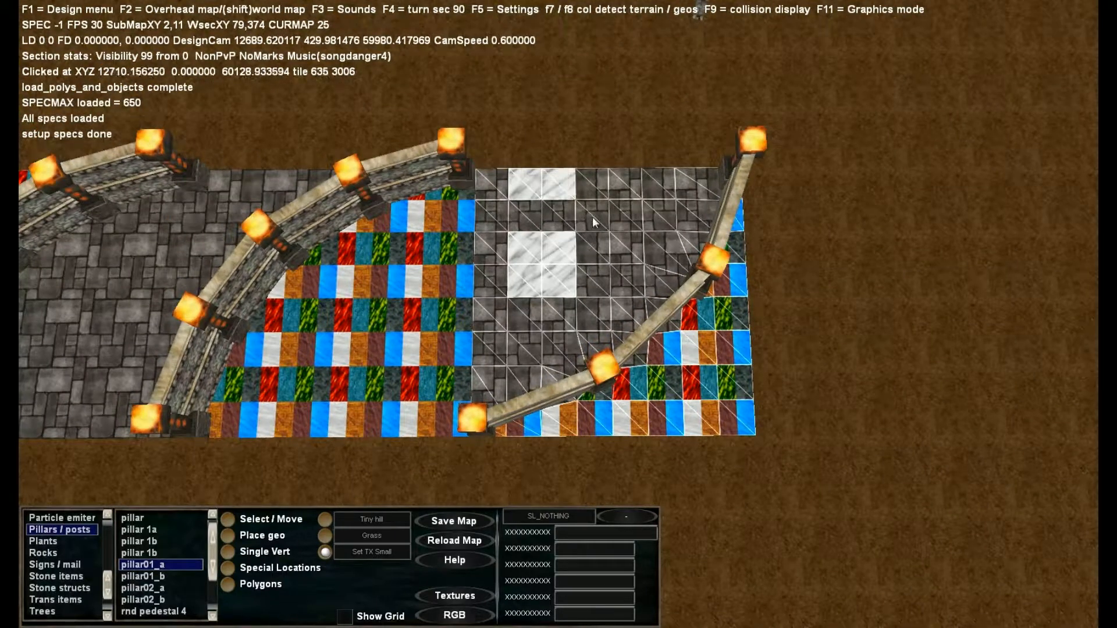
left_click(628, 218)
left_click(627, 239)
left_click(605, 251)
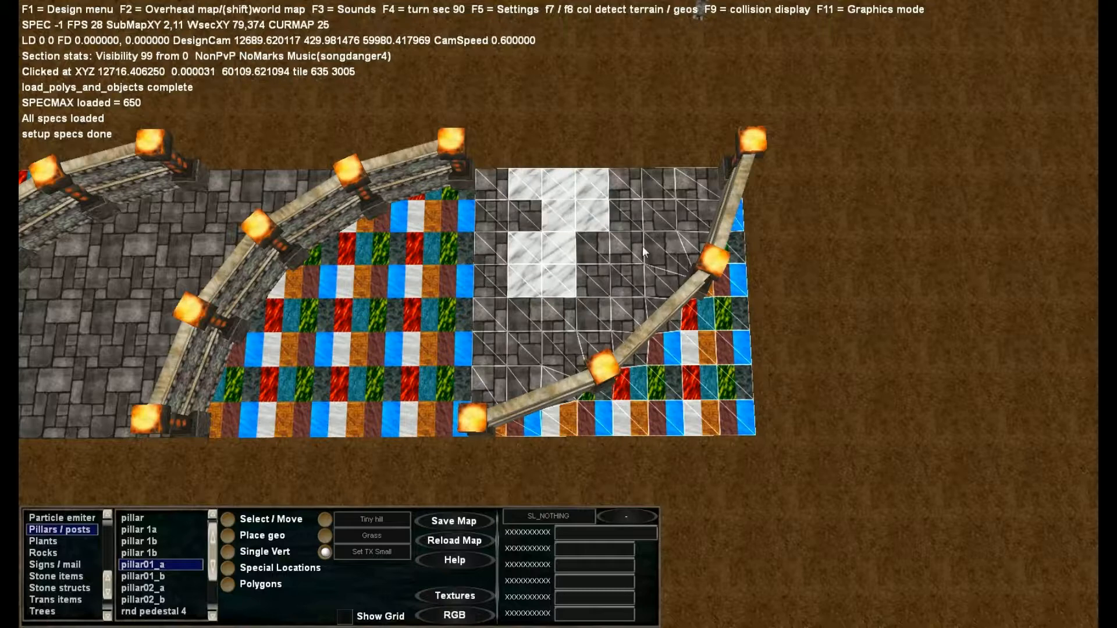
left_click(652, 271)
left_click(594, 290)
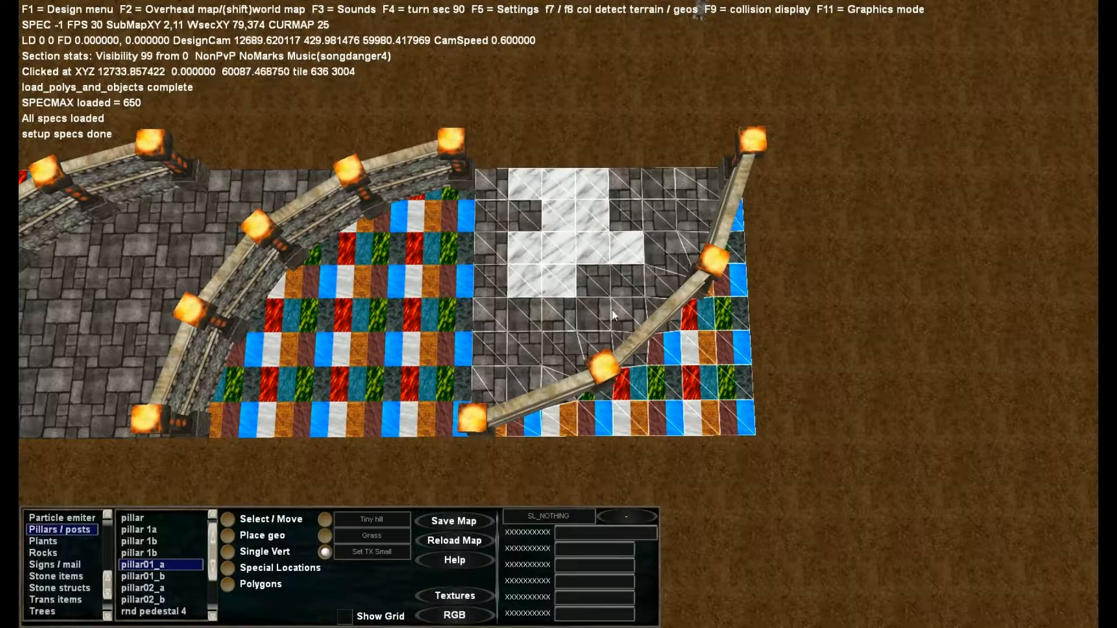
left_click(588, 321)
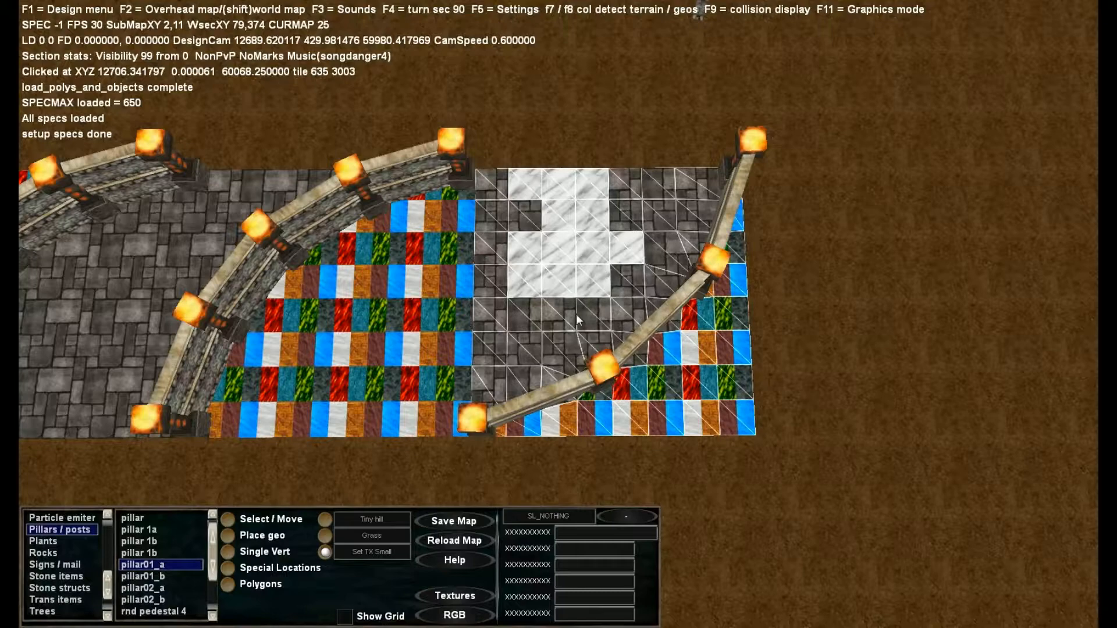
Turn the section 180 degrees and paint additional marble tiles along the patch out to the floor's straight edge.
key("F4")
key("F4")
left_click(689, 283)
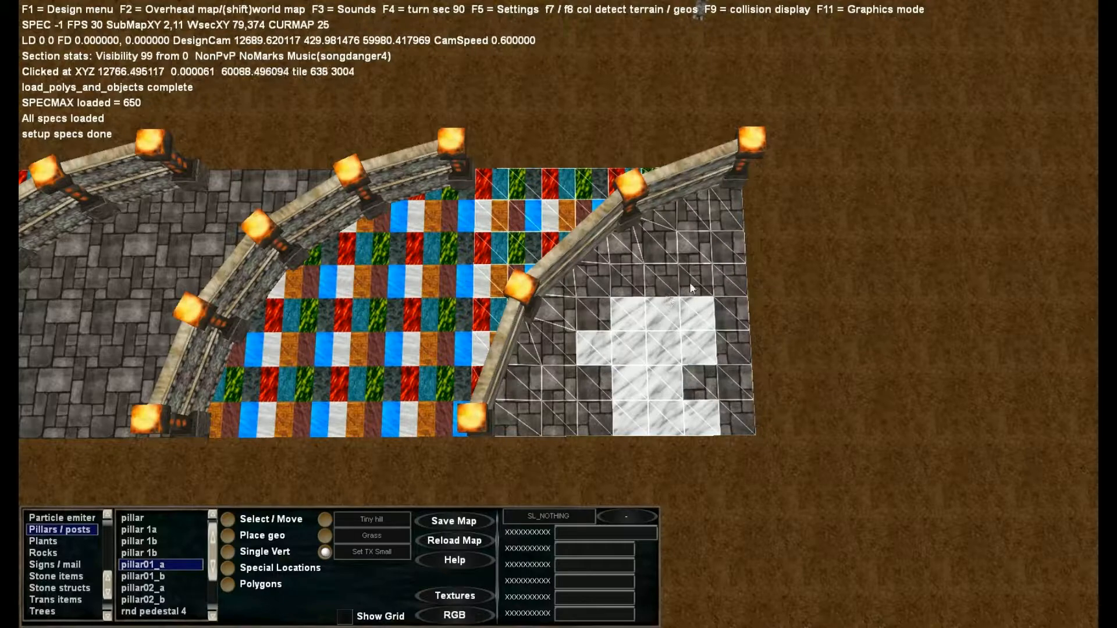
left_click(662, 285)
left_click(731, 280)
left_click(734, 315)
left_click(735, 348)
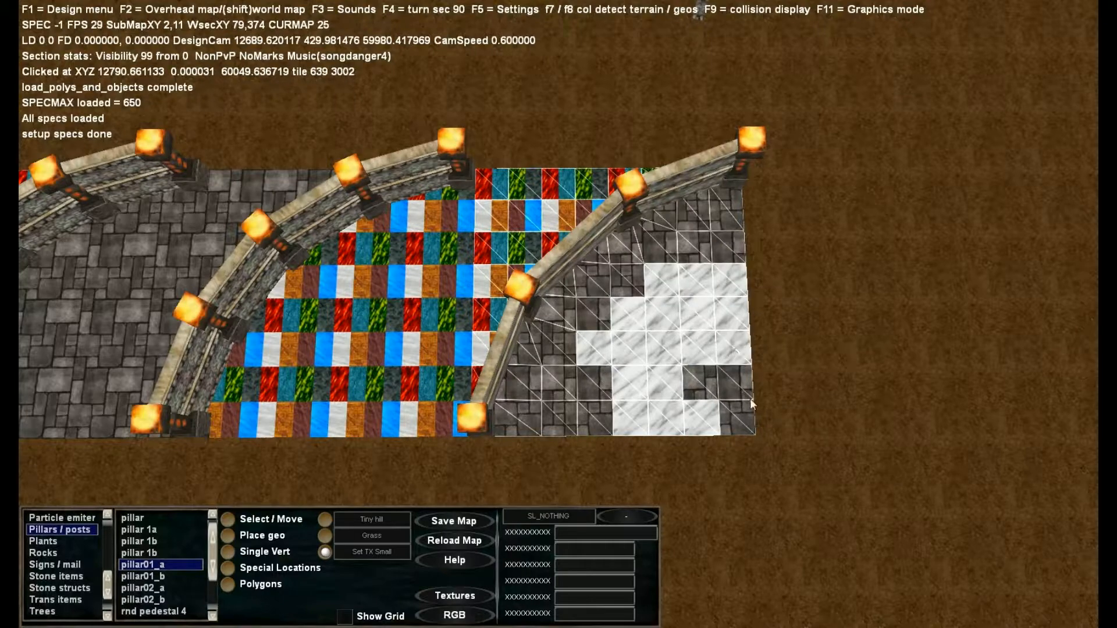
Fill the missing marble tiles at the floor's corner and beside the patch, and turn the section 180 degrees.
key("F4")
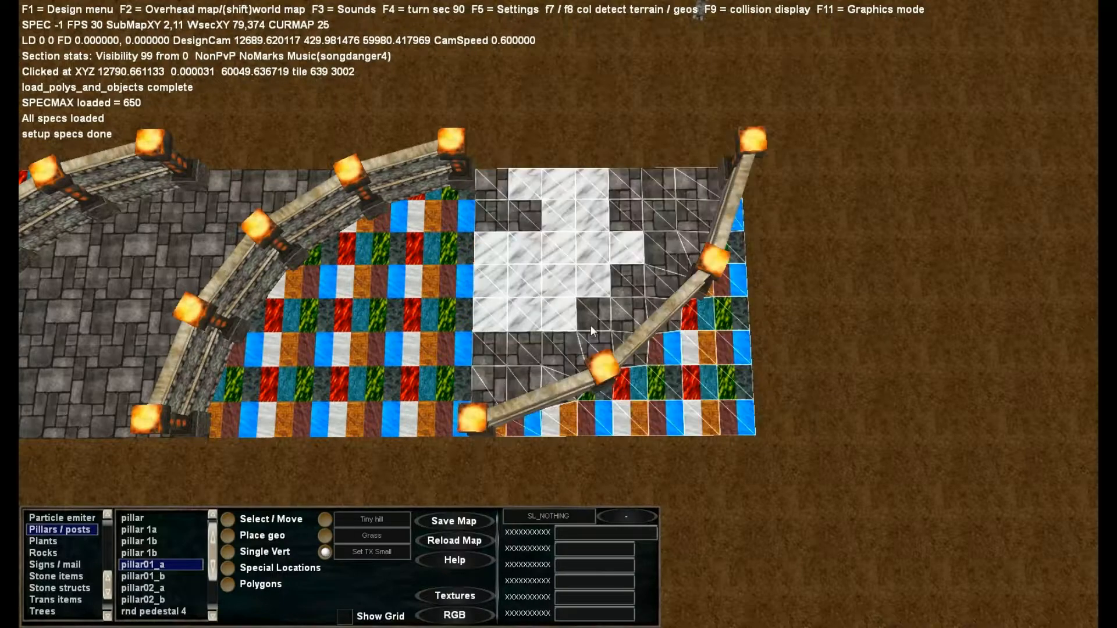
key("F4")
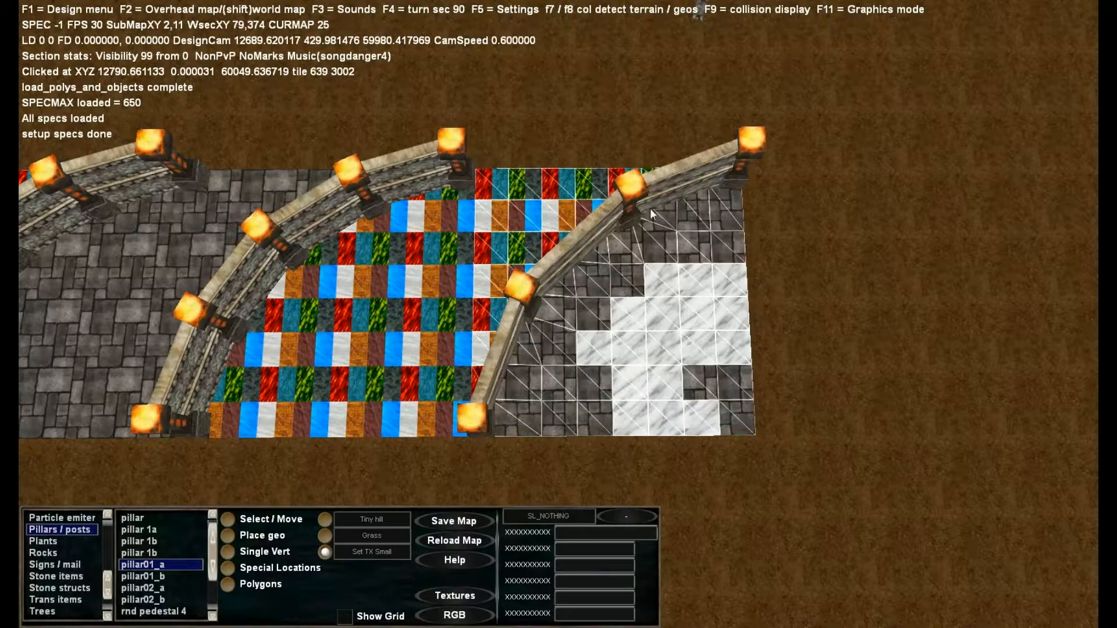
left_click(695, 380)
left_click(721, 381)
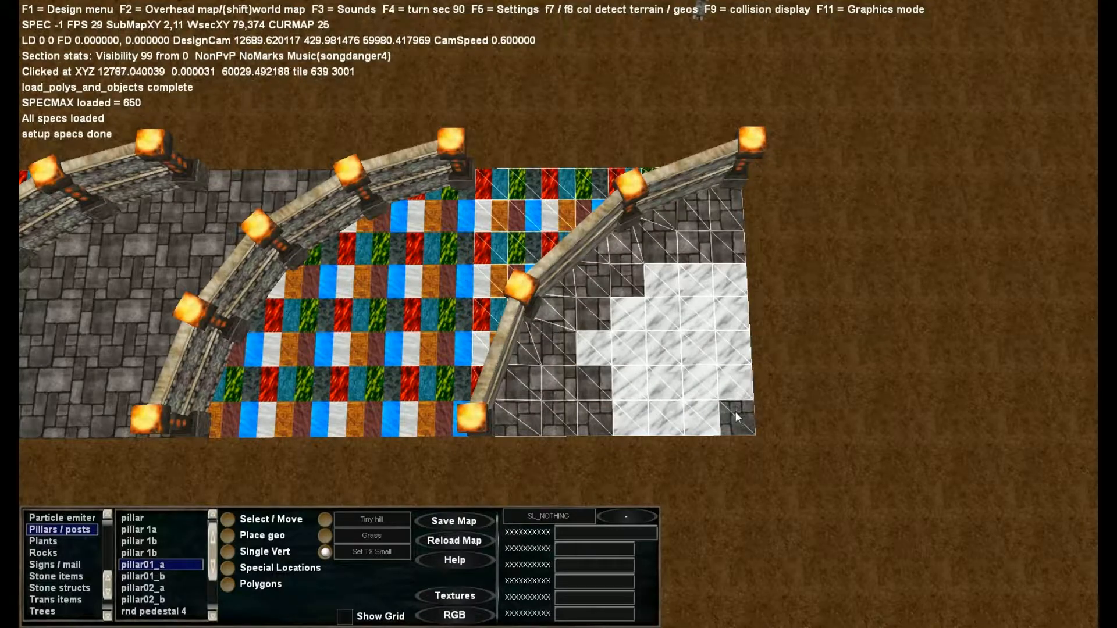
left_click(735, 412)
left_click(595, 417)
left_click(593, 386)
key("F4")
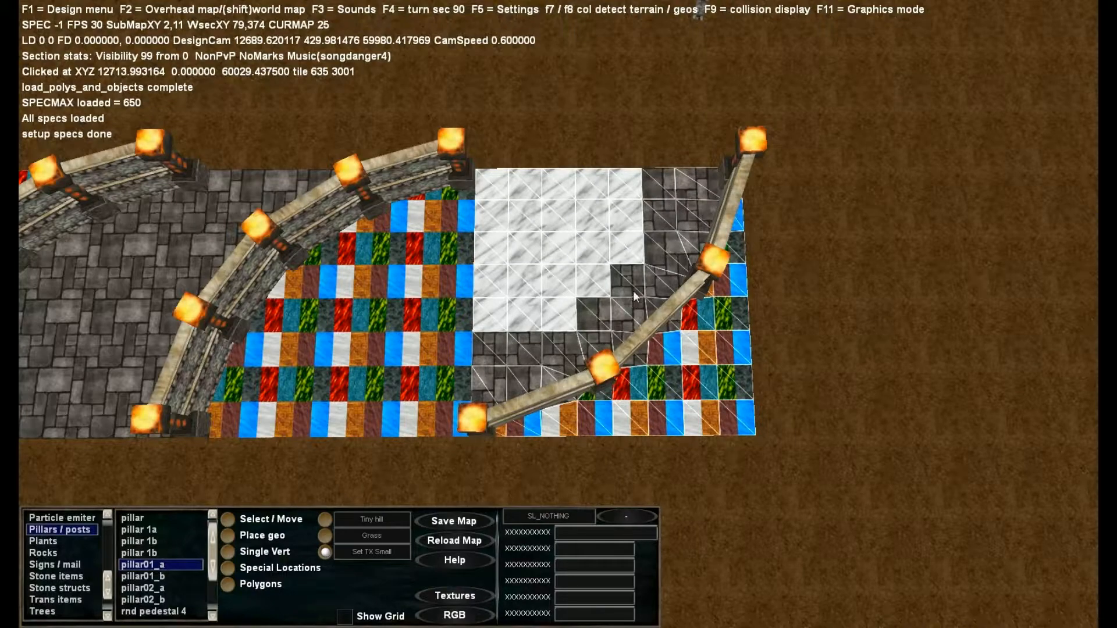
Load map section 1 from the world map and look over its forest and fenced graveyard.
right_click_drag(655, 236, 509, 198)
key("s")
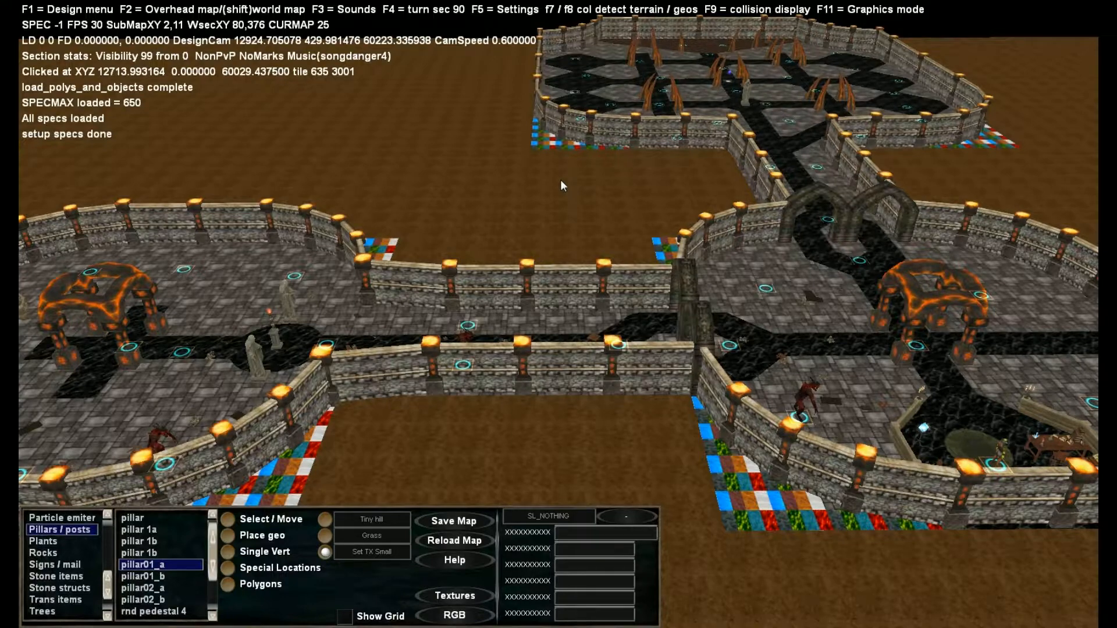
key("shift+F2")
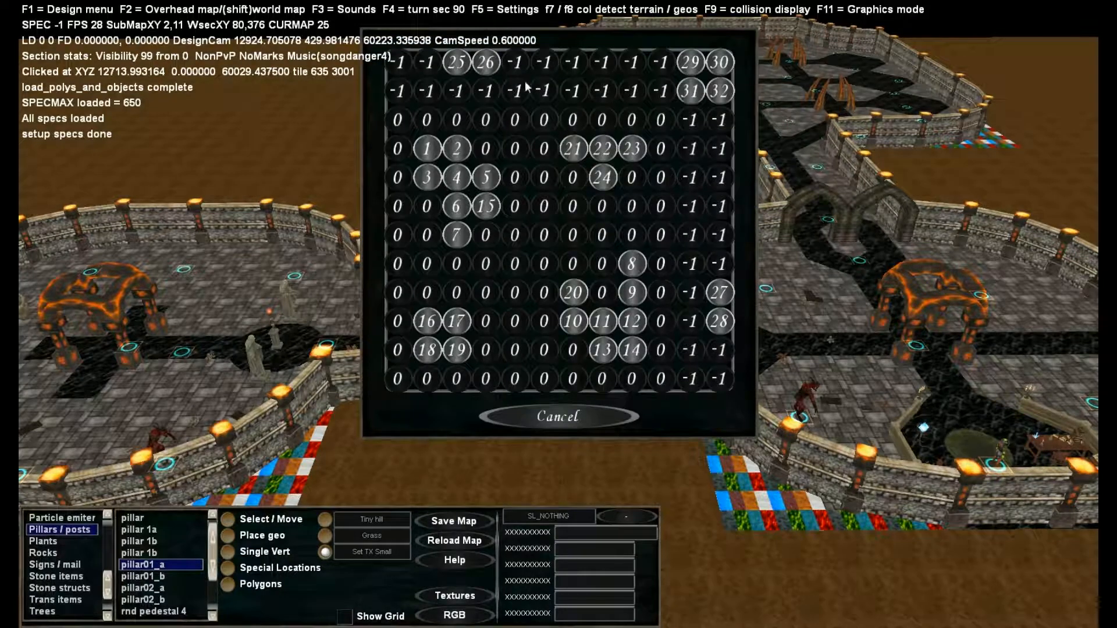
left_click(426, 150)
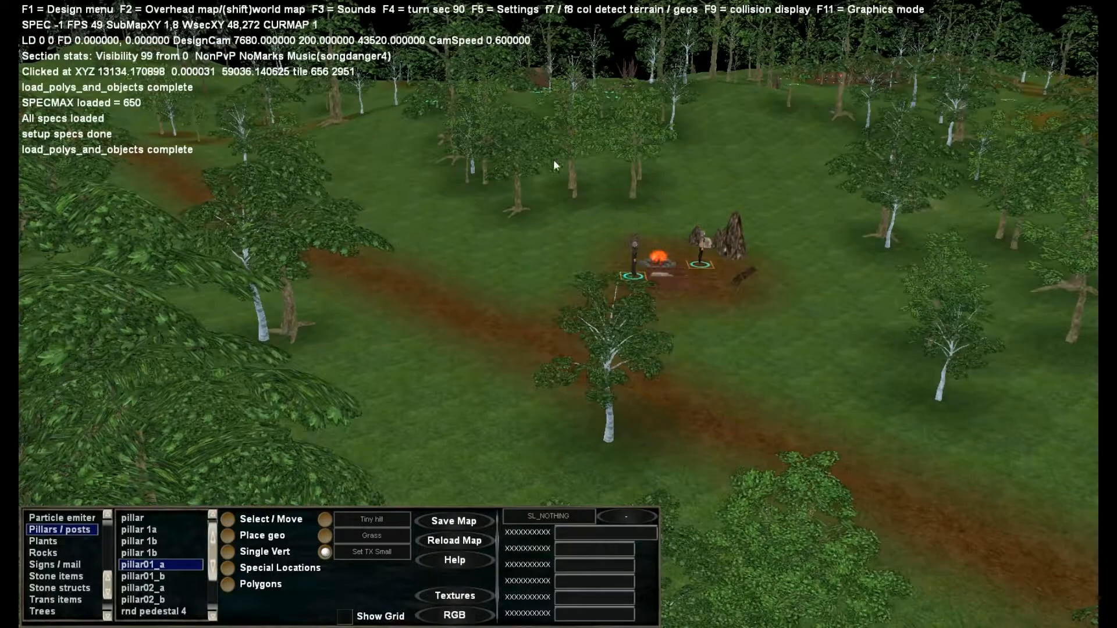
right_click_drag(669, 218, 560, 222)
key("e")
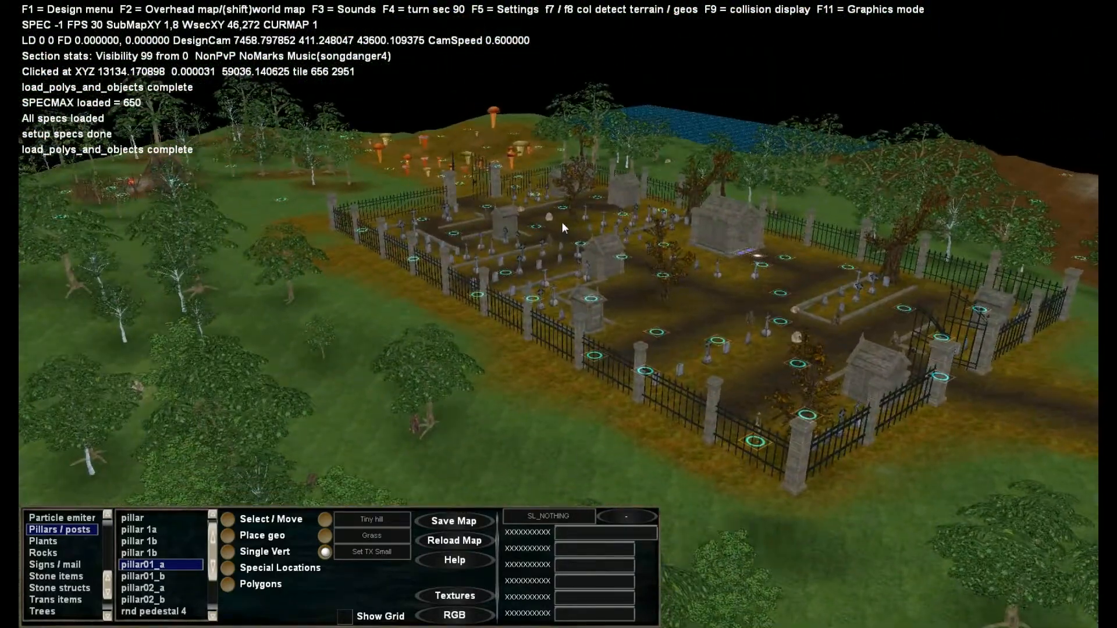
Load map section 2 from the world map and go to an open stretch of grass.
key("shift+F2")
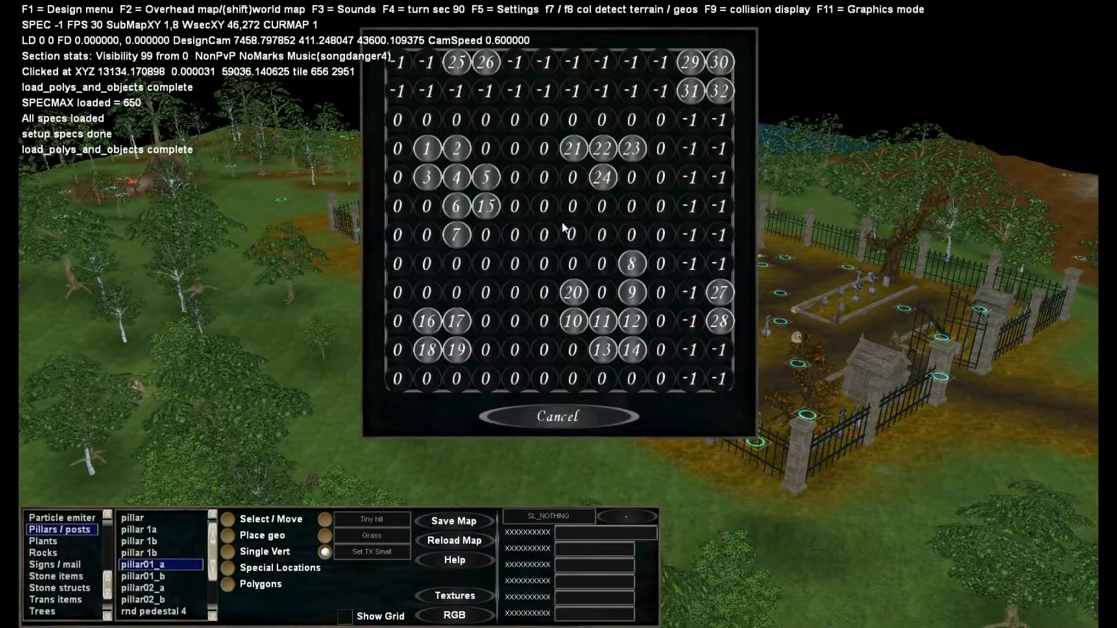
left_click(457, 153)
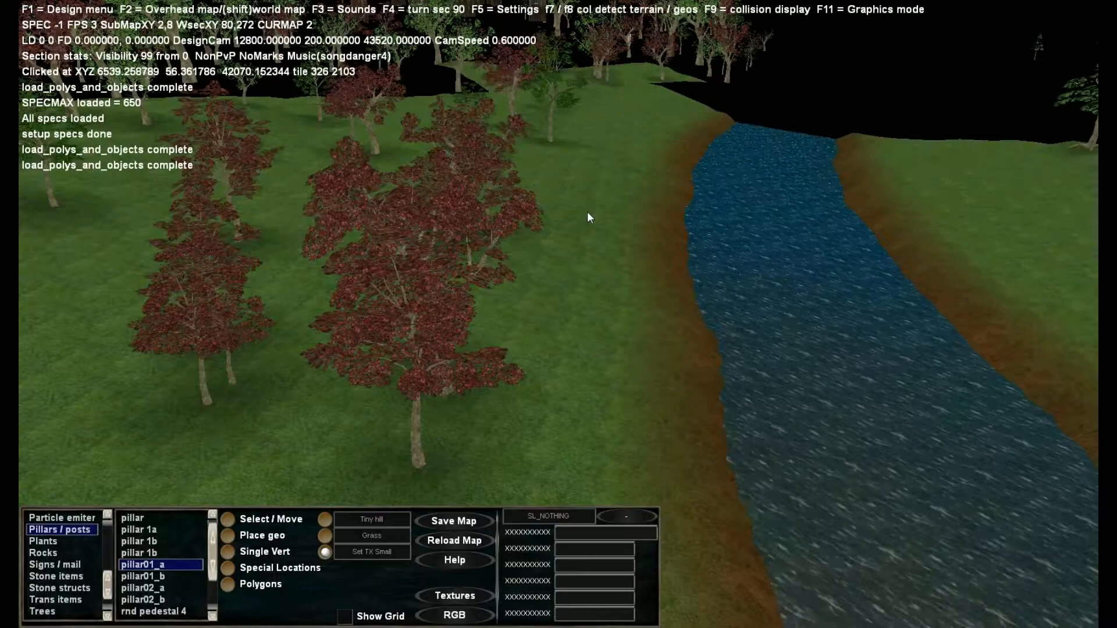
right_click_drag(587, 212, 809, 221)
right_click_drag(627, 239, 650, 272)
key("w")
key("w")
key("e")
key("w")
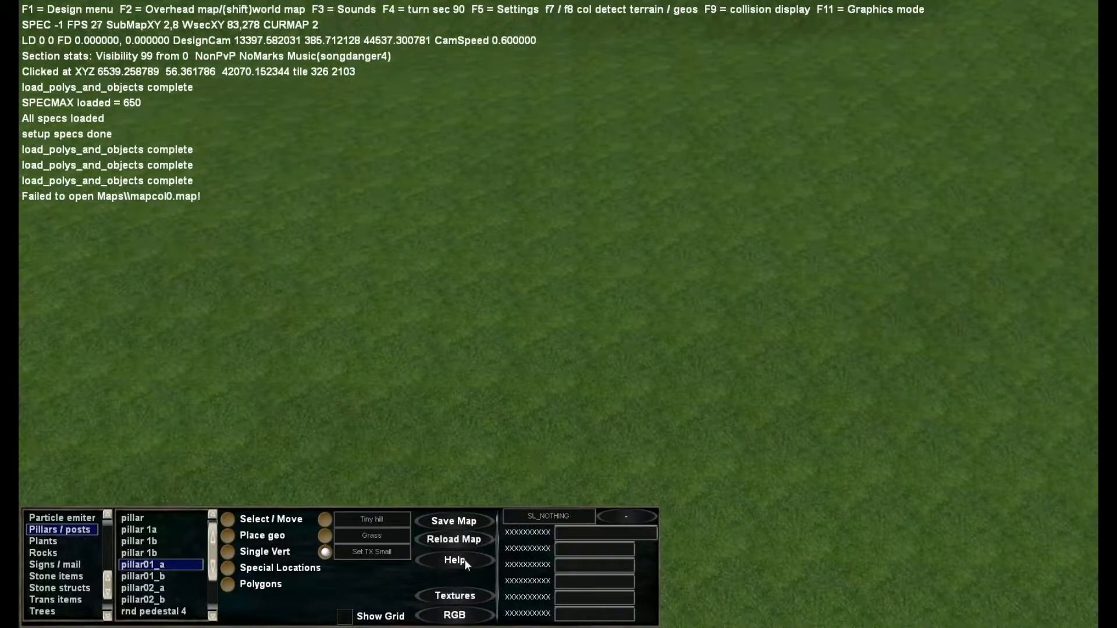
Paint curved strokes of the brown leaf-litter texture onto the open grass with Set Tex switched off.
left_click(451, 595)
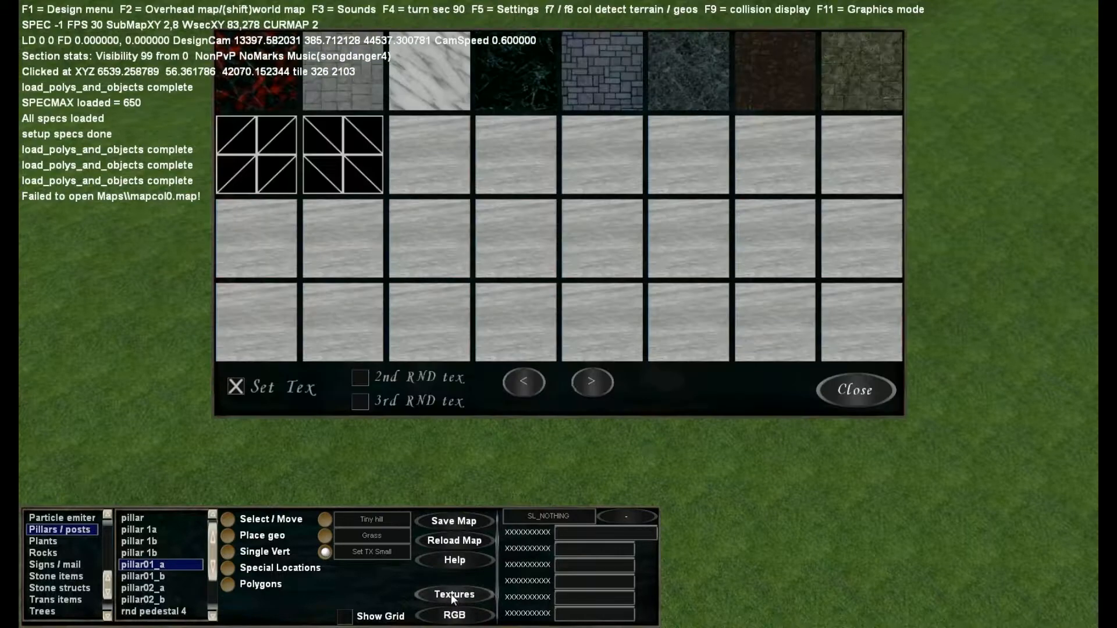
left_click(524, 383)
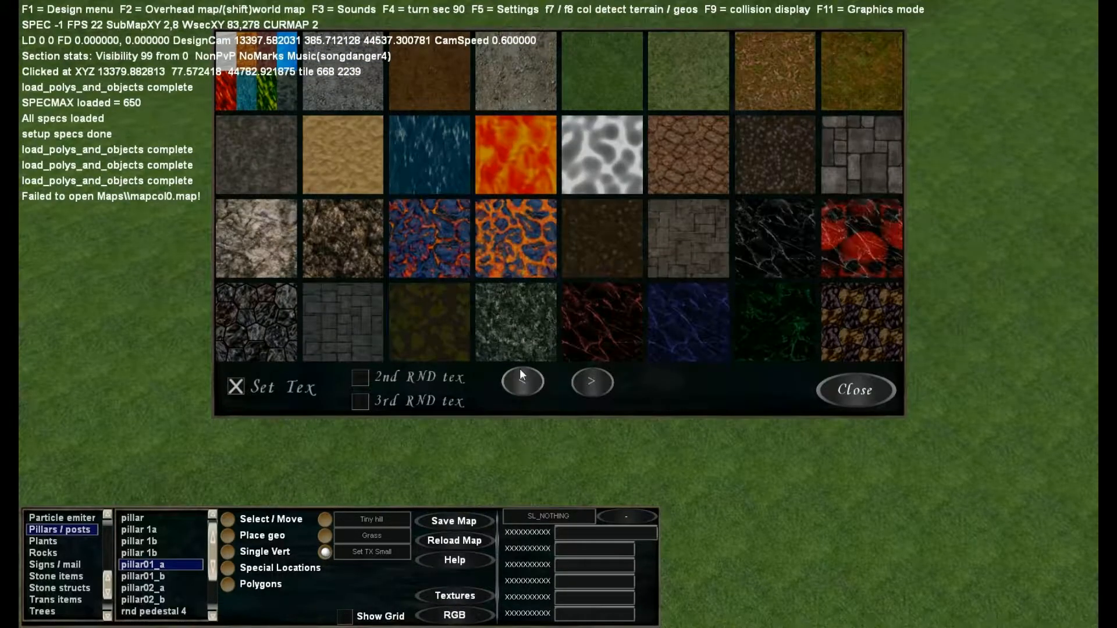
left_click(263, 390)
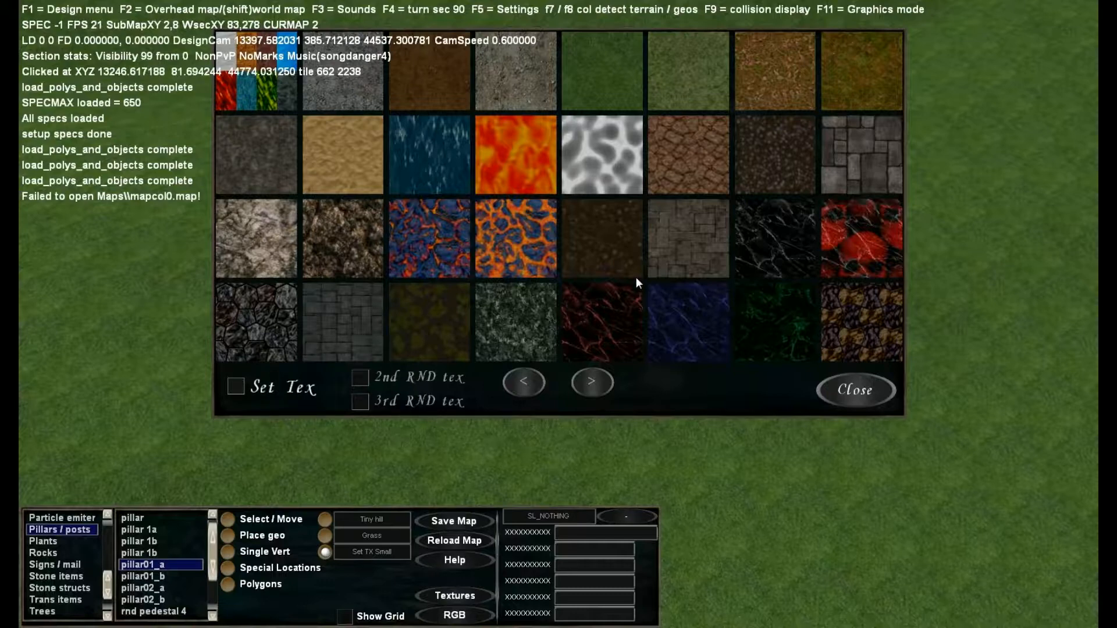
left_click(776, 79)
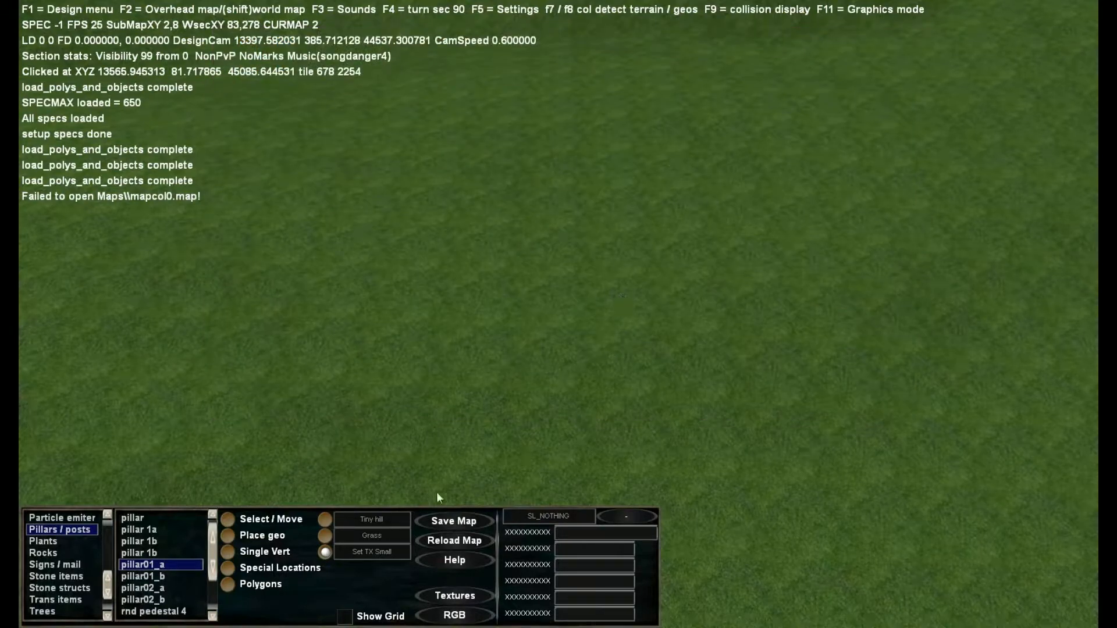
left_click(326, 553)
left_click(682, 266)
left_click_drag(582, 316, 622, 385)
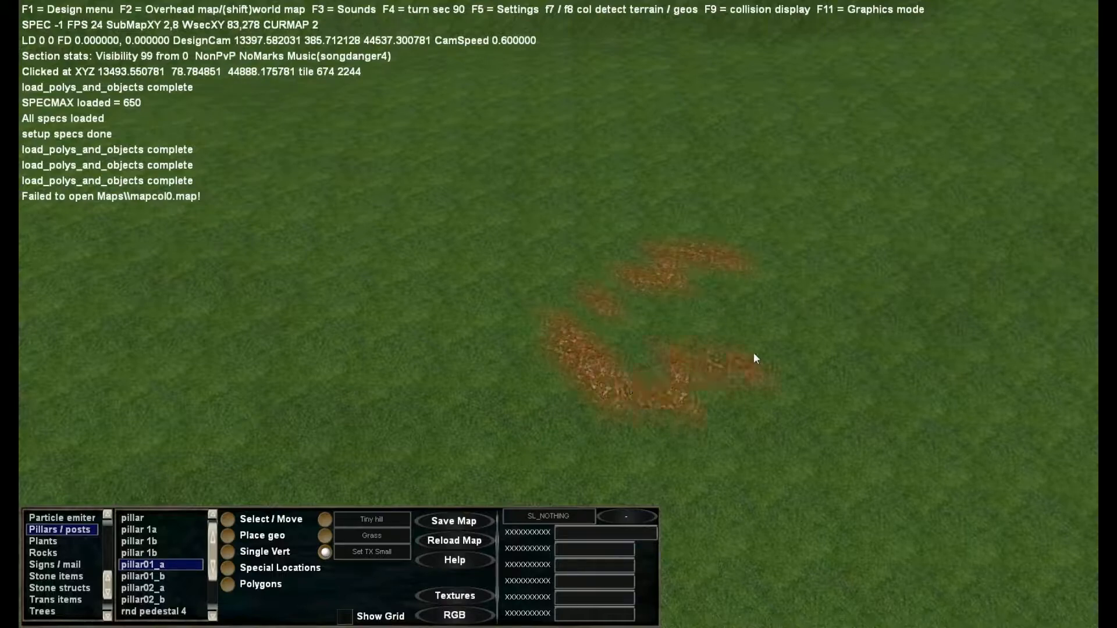
Fill in the leaf-litter strokes with the Set TX Small brush to form one solid patch on the grass.
left_click_drag(754, 354, 725, 282)
left_click_drag(618, 353, 741, 308)
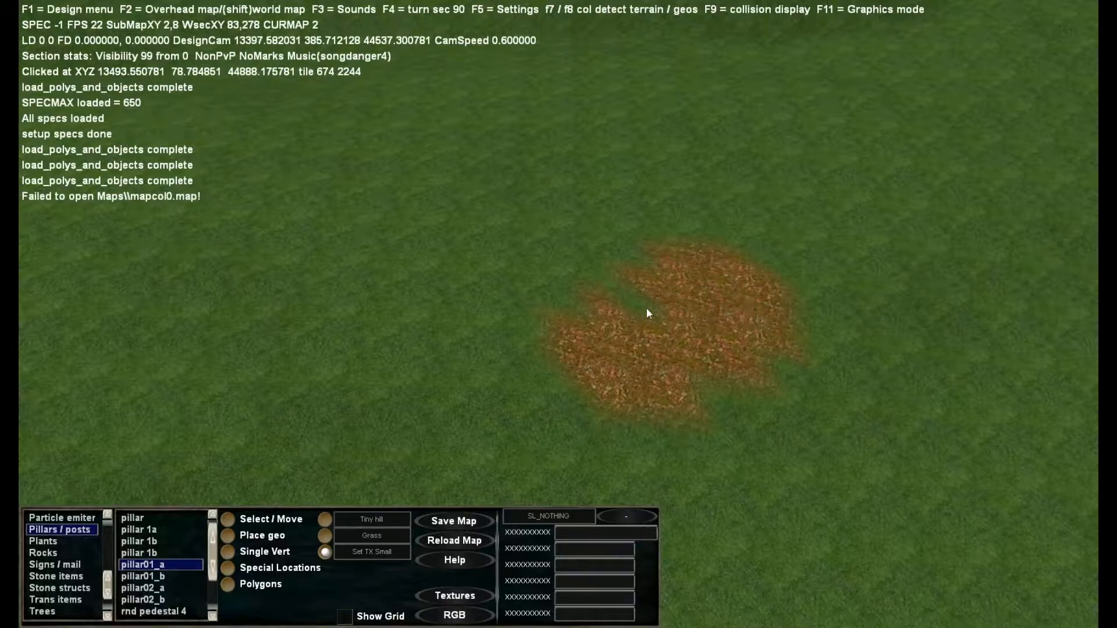
left_click_drag(647, 308, 629, 320)
key("d")
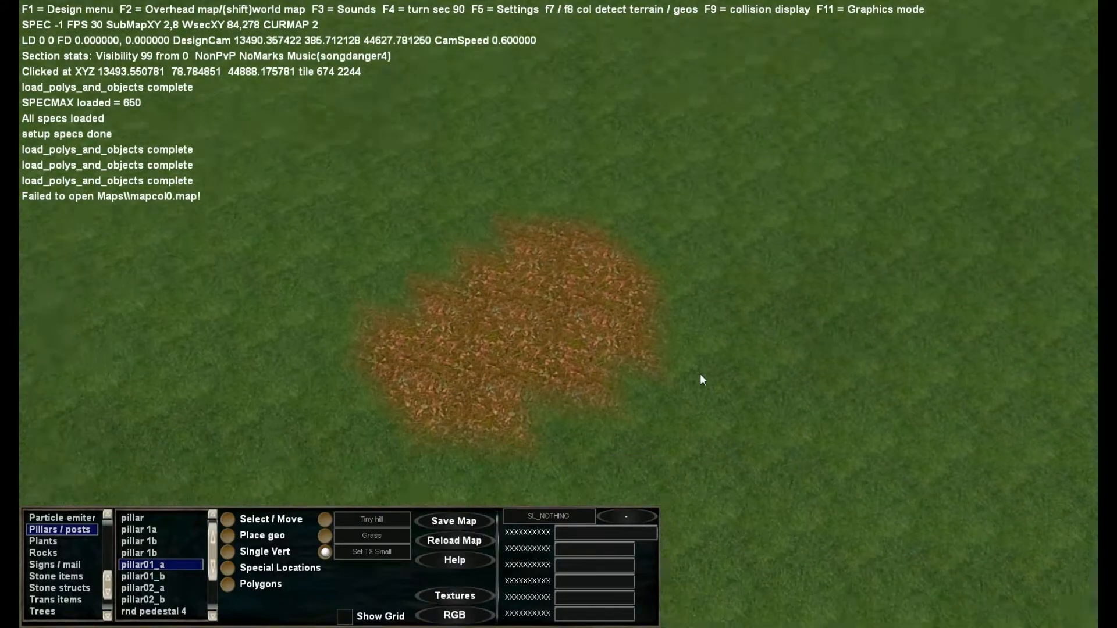
scroll(702, 372, "up", 3)
left_click_drag(663, 340, 653, 315)
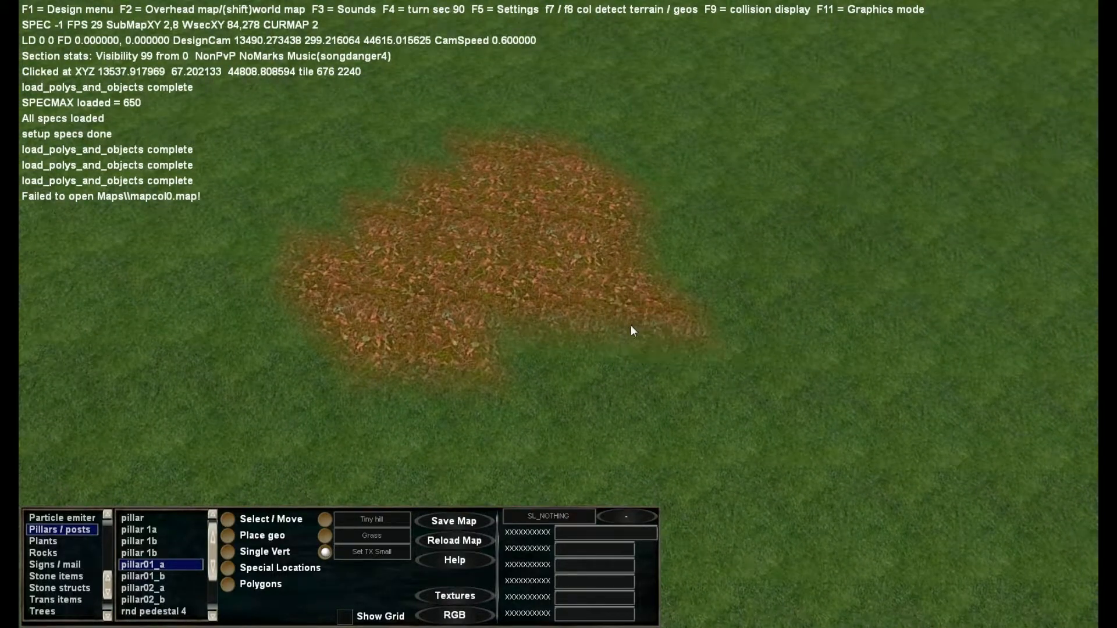
mouse_move(535, 354)
left_mouse_down()
mouse_move(604, 320)
mouse_move(666, 321)
left_mouse_up()
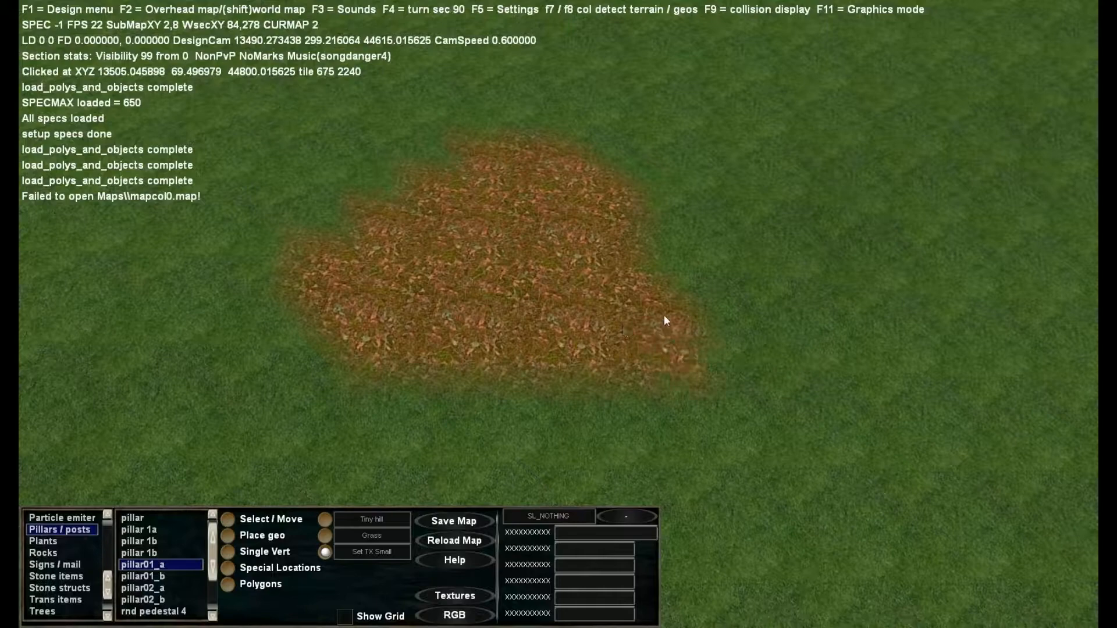
key("d")
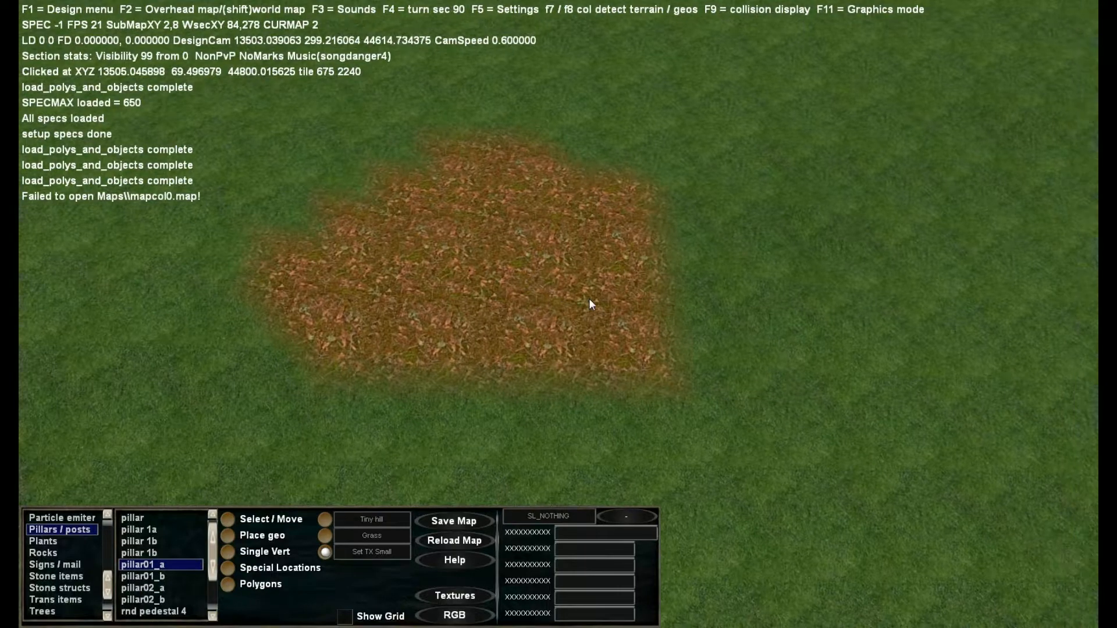
Paint a second, larger leaf-litter patch on the grass beside the first with the Set TX Large brush.
key("s")
scroll(586, 296, "down", 5)
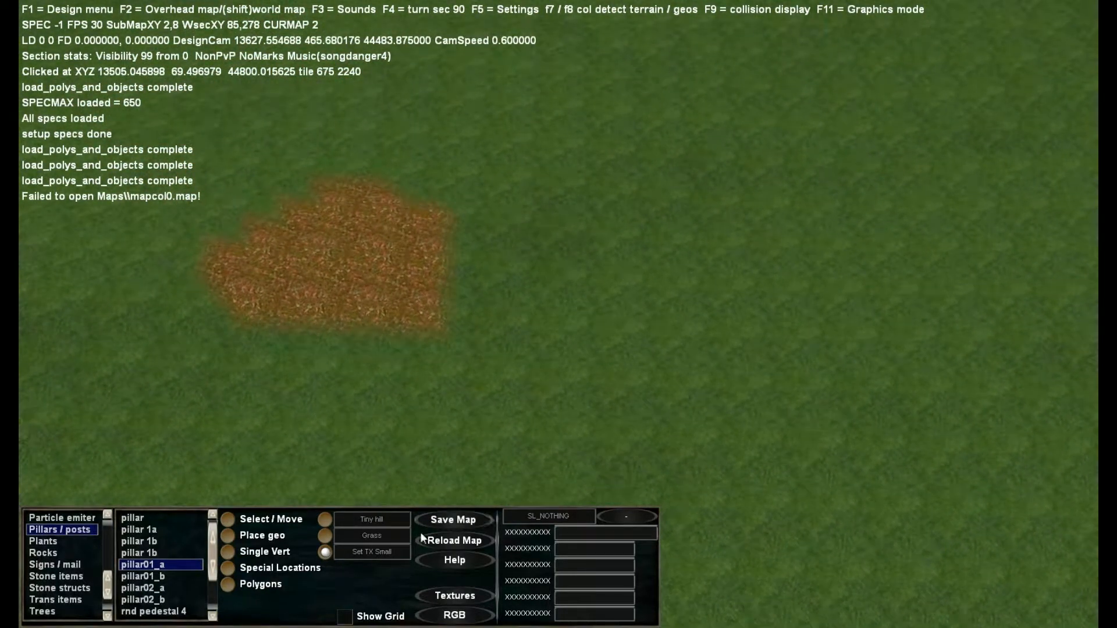
left_click(369, 553)
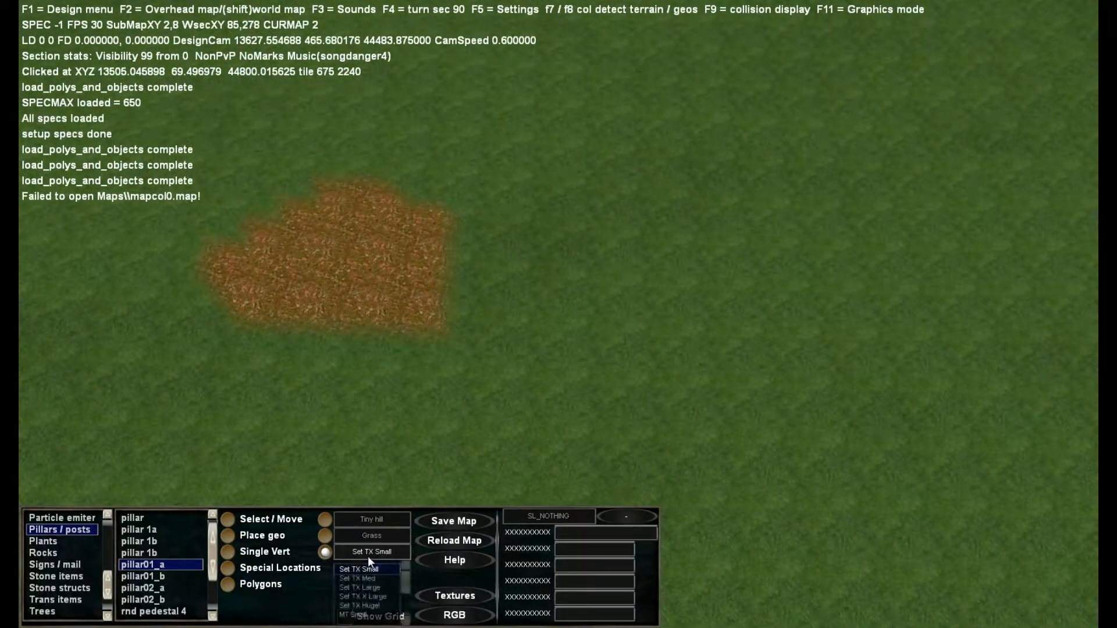
left_click(363, 588)
mouse_move(851, 210)
left_mouse_down()
mouse_move(780, 180)
mouse_move(666, 348)
mouse_move(926, 258)
mouse_move(753, 313)
left_mouse_up()
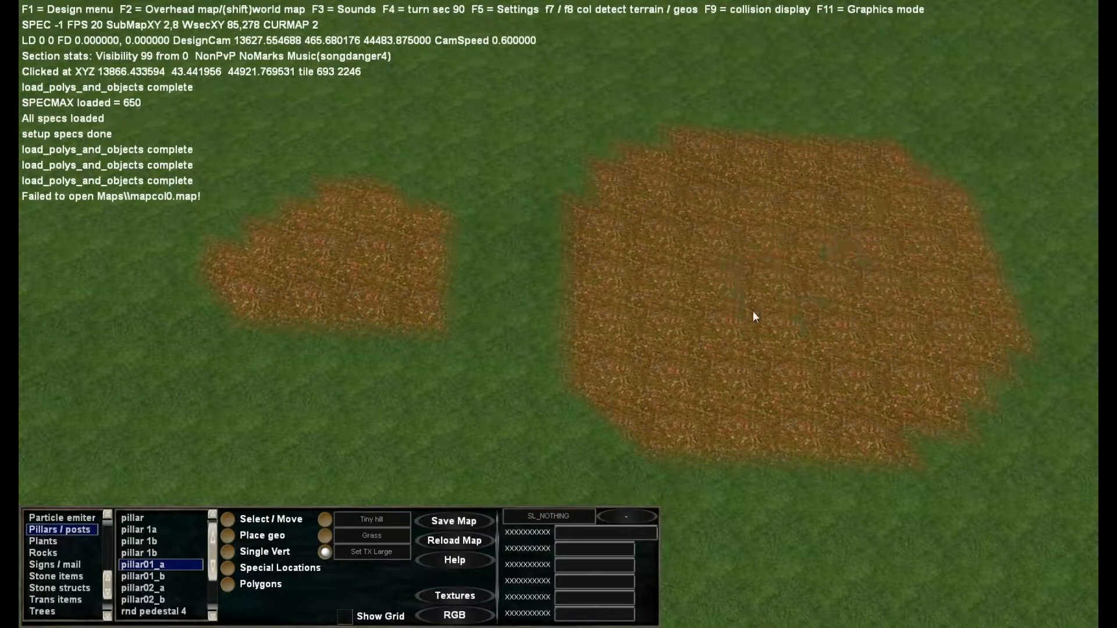
Cover both leaf-litter patches and the grass around them with leaf litter using the Set TX Huge! brush.
left_click(386, 557)
left_click(365, 608)
right_click_drag(577, 338, 627, 351)
mouse_move(627, 351)
left_mouse_down()
mouse_move(636, 356)
mouse_move(418, 368)
left_mouse_up()
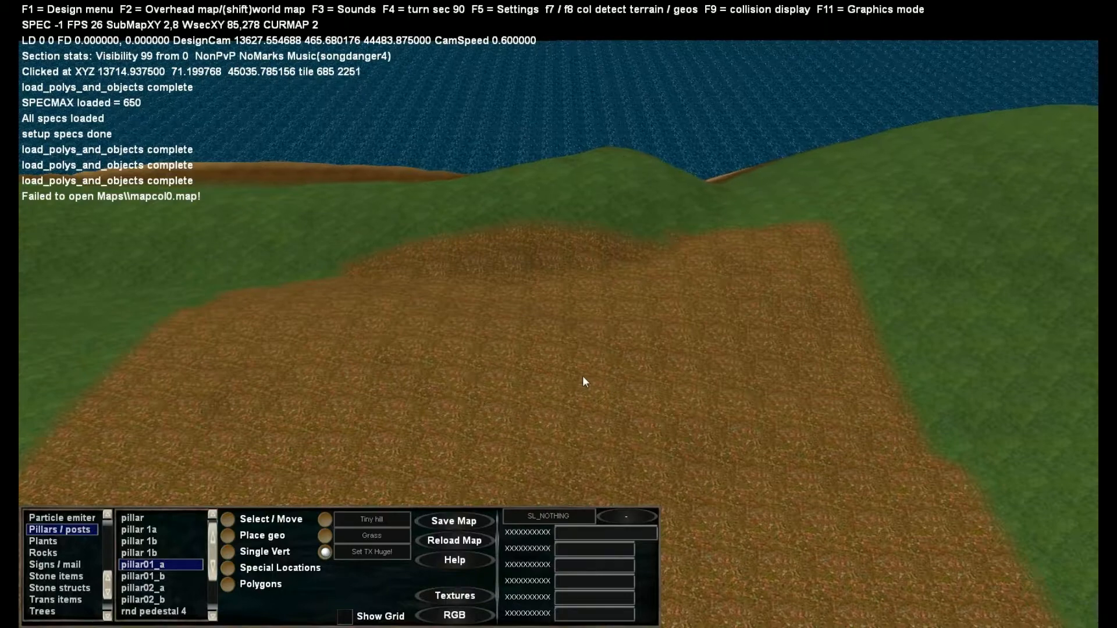
right_click_drag(610, 370, 611, 393)
key("s")
key("e")
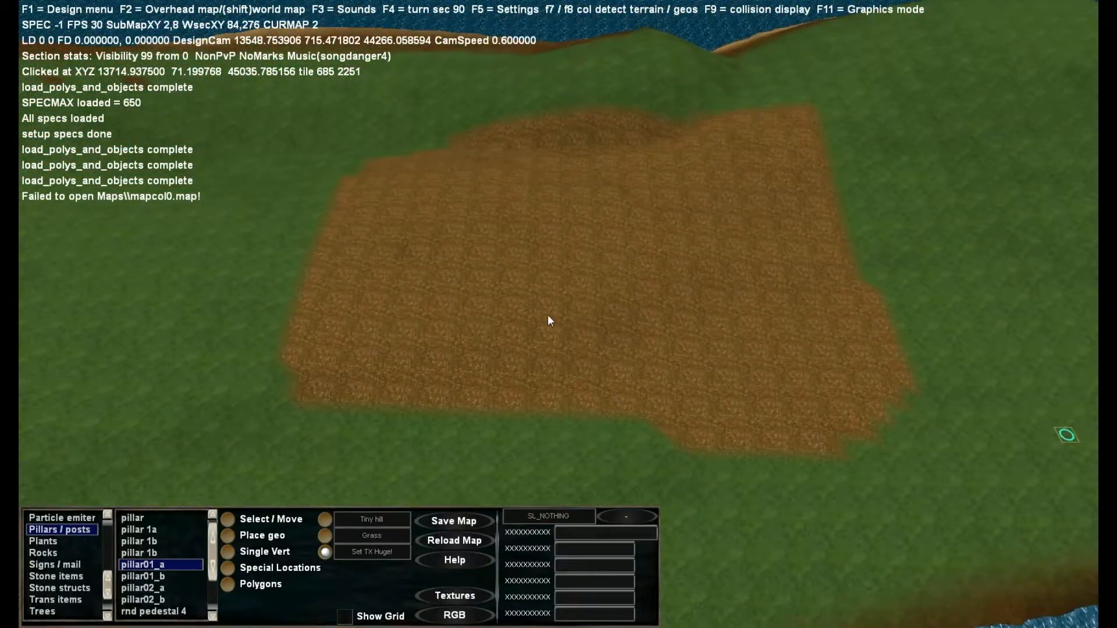
Reload the map to discard the unsaved leaf-litter painting and go back to the open grass.
left_click(456, 540)
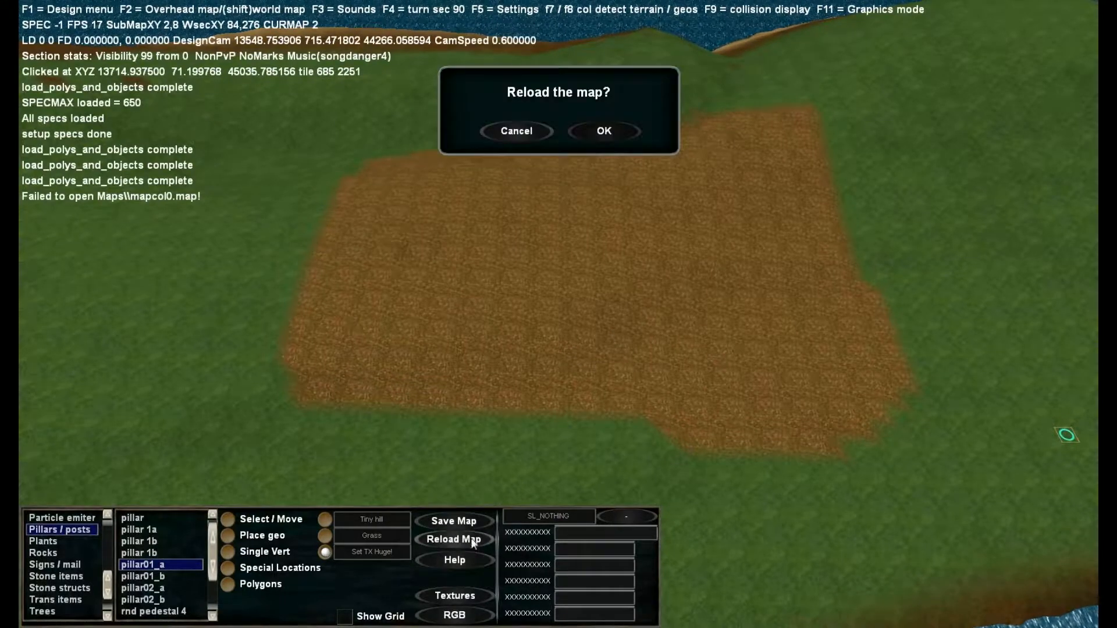
left_click(603, 133)
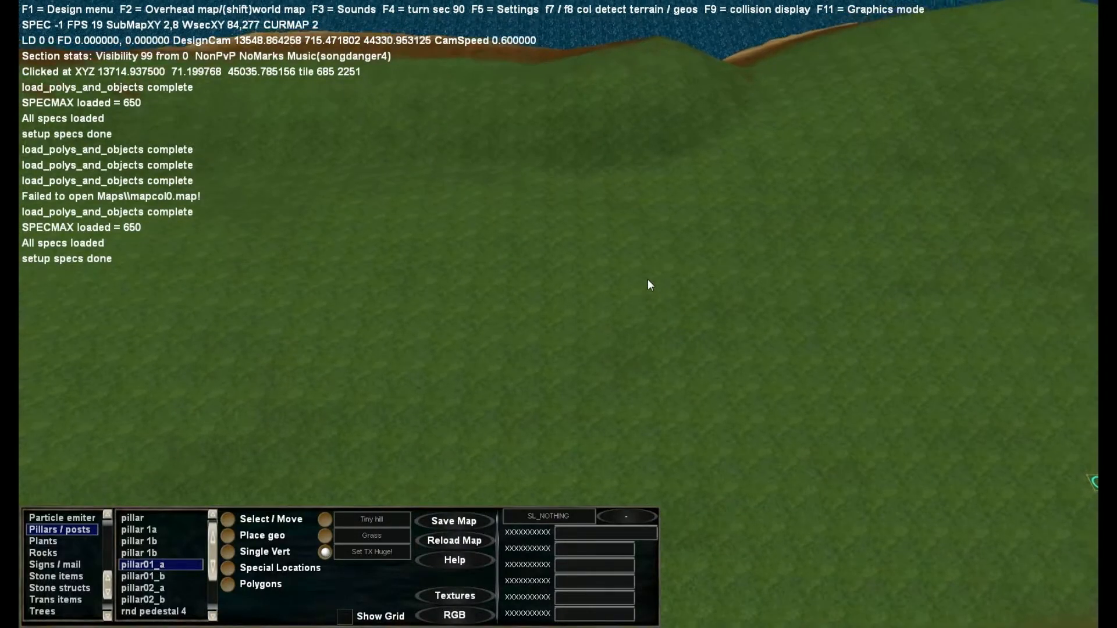
scroll(647, 285, "up", 5)
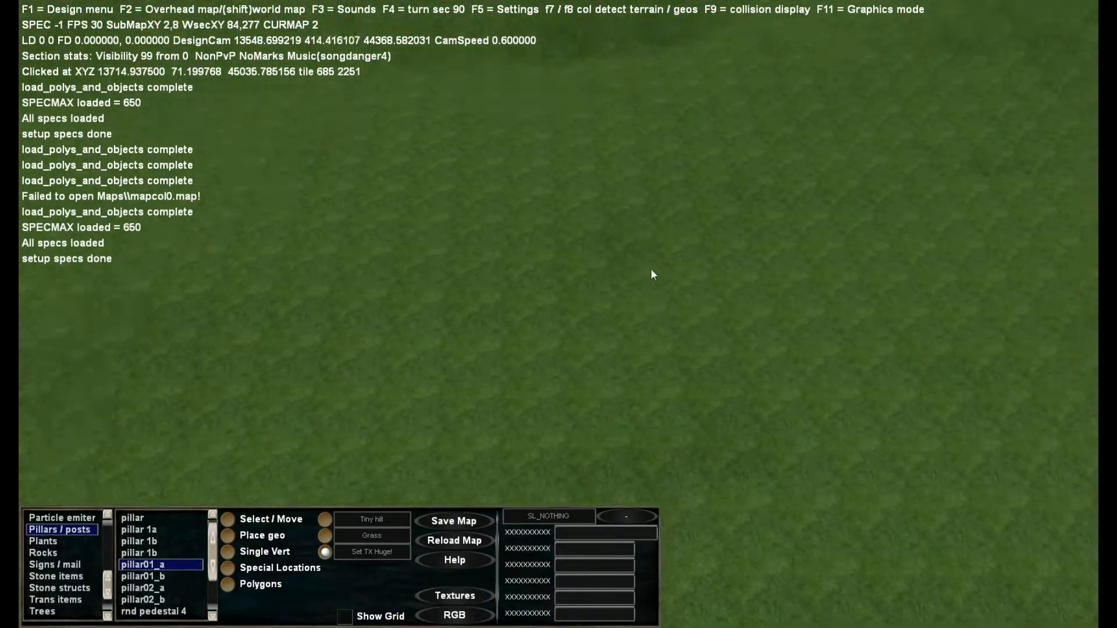
scroll(651, 273, "down", 1)
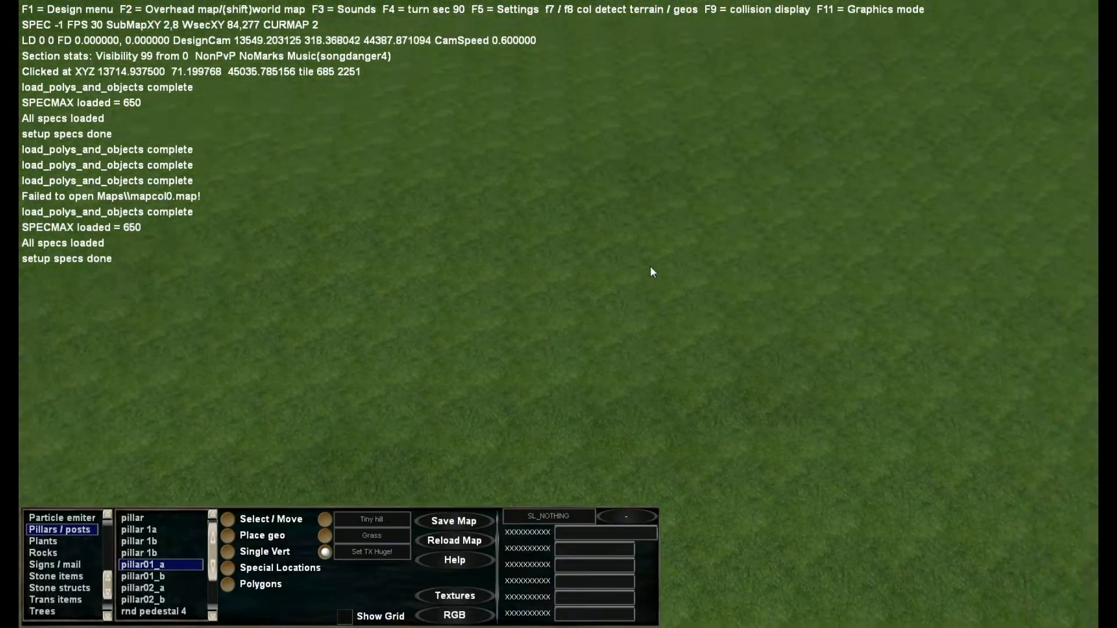
scroll(649, 274, "down", 2)
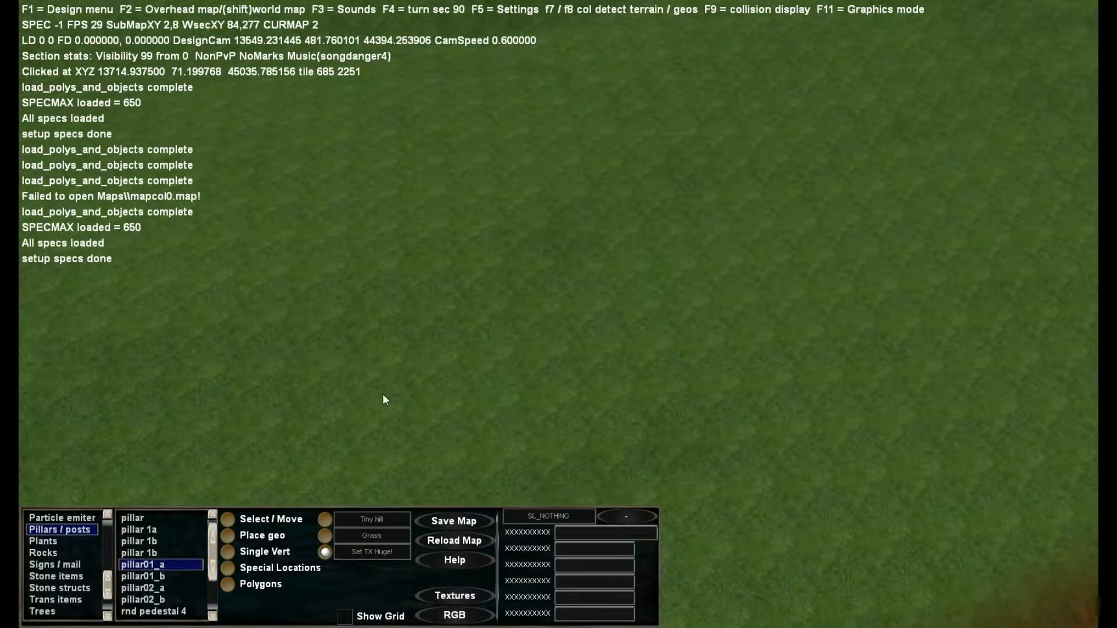
Paint a curved leaf-litter path with soft, blended edges across the grass using the MT Med brush.
left_click(365, 553)
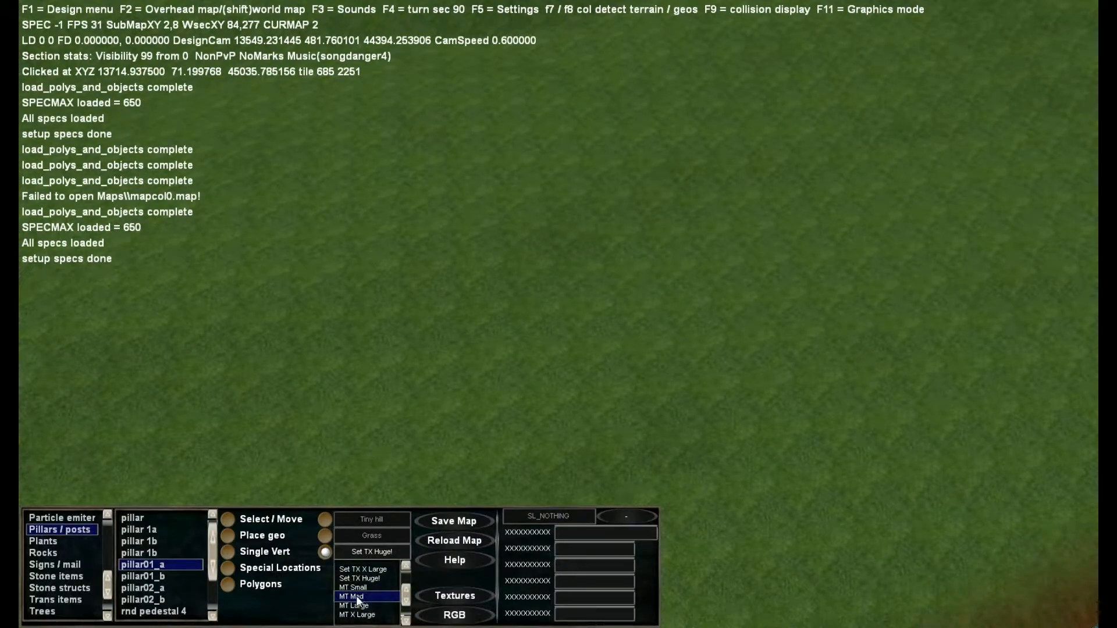
left_click(355, 597)
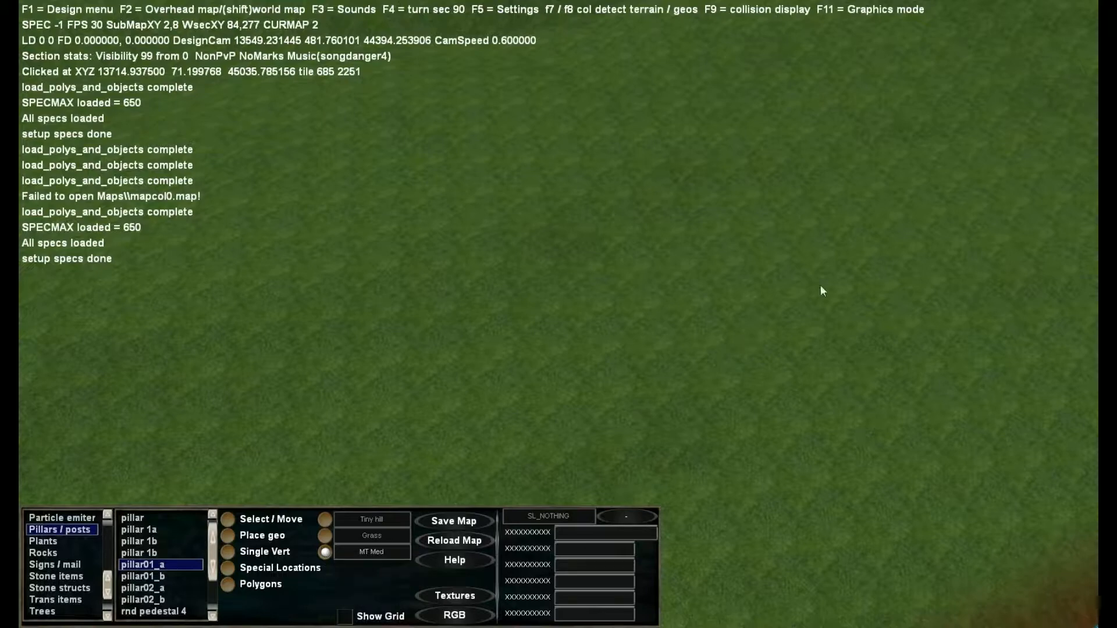
left_click(813, 251)
left_click_drag(706, 289, 616, 361)
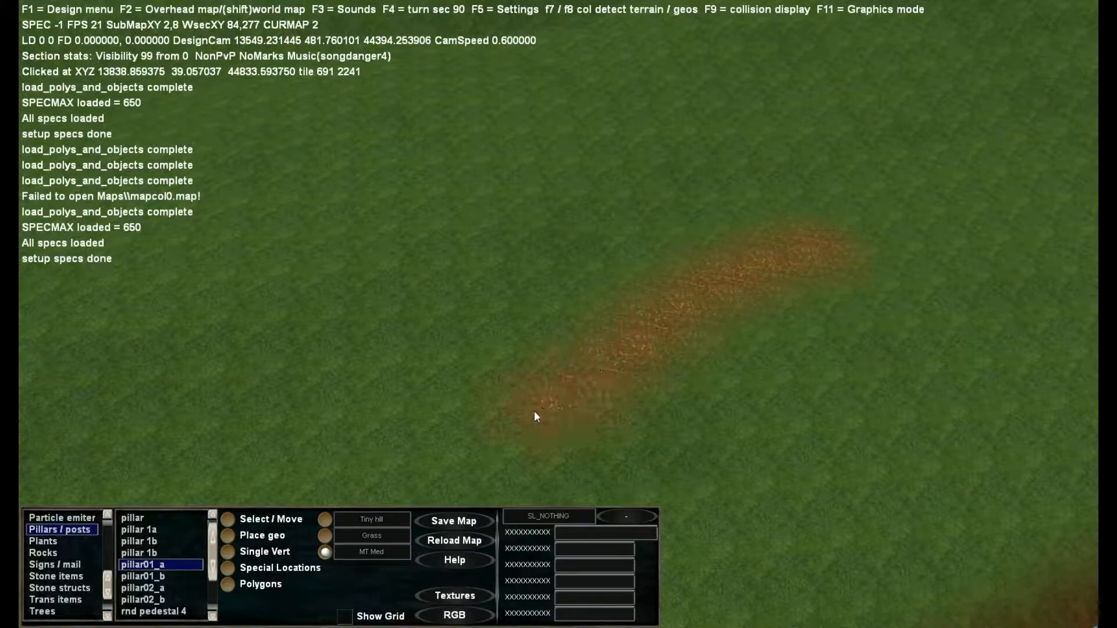
mouse_move(763, 419)
middle_mouse_down()
mouse_move(720, 449)
mouse_move(759, 426)
middle_mouse_up()
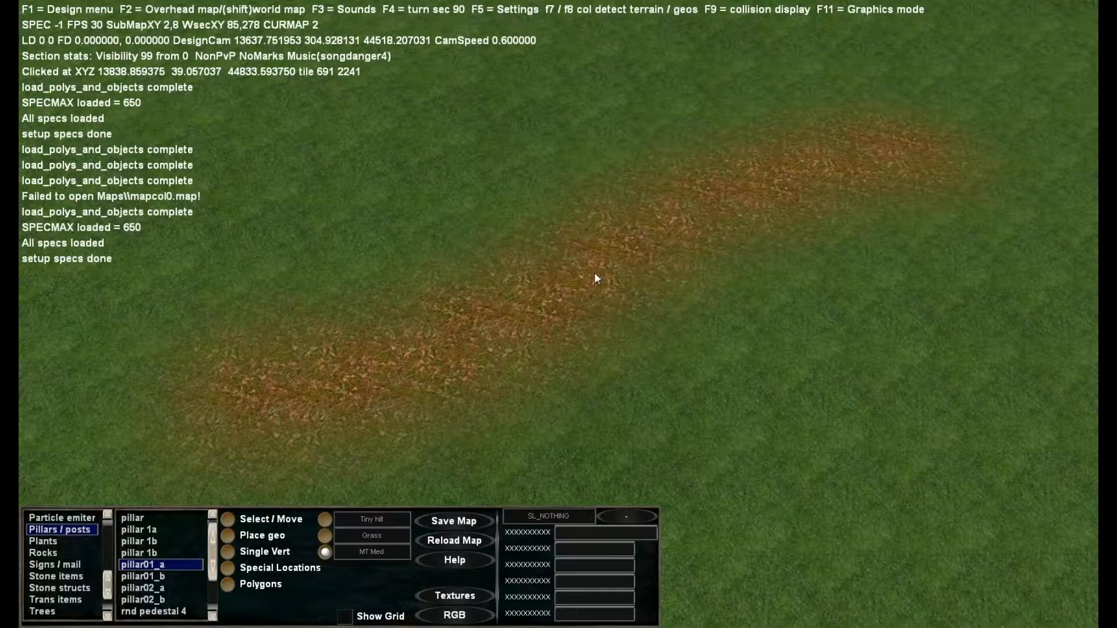
Paint a separate hard-edged leaf-litter strip beside the blended path using the Set TX Med brush.
scroll(644, 272, "down", 5)
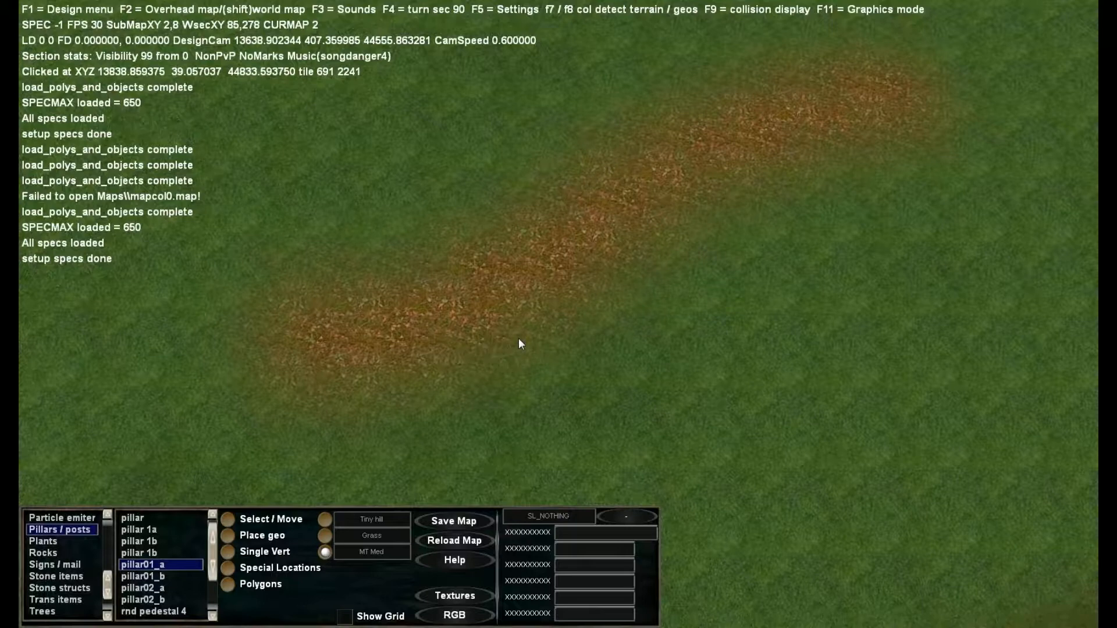
left_click(368, 556)
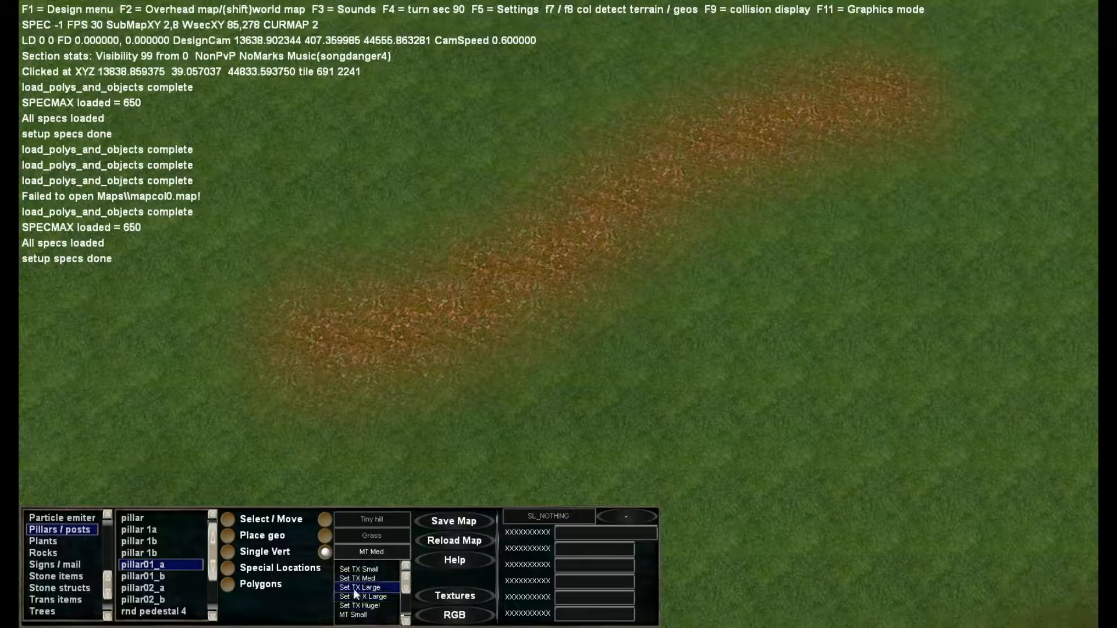
left_click(362, 580)
left_click_drag(968, 344, 792, 518)
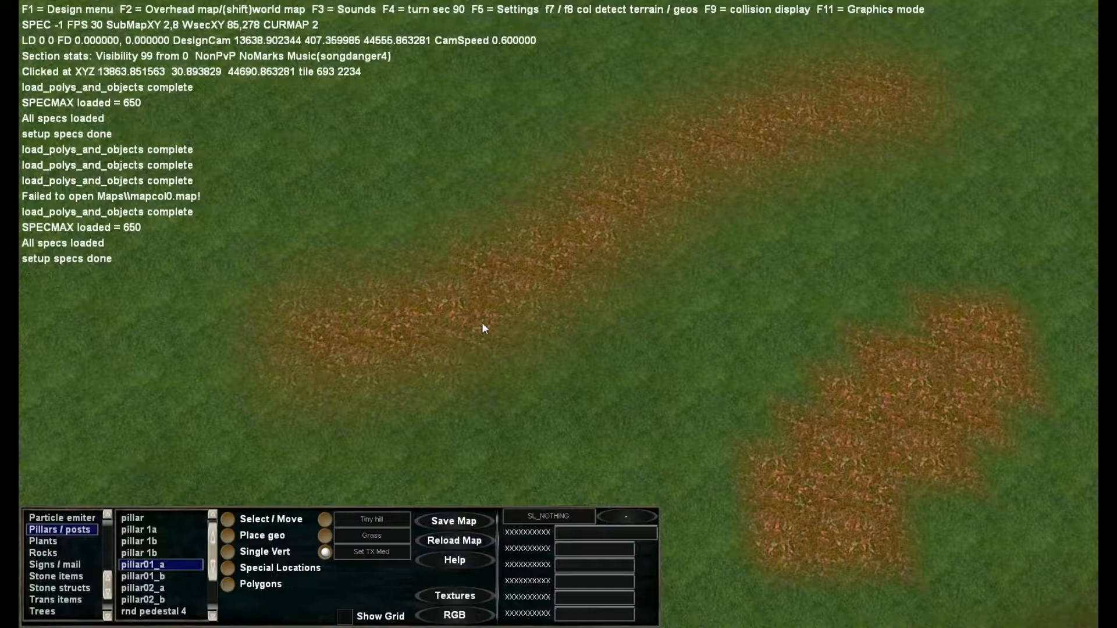
Connect the hard-edged strip to the blended path with more leaf litter, keeping the Set TX Med brush.
middle_click_drag(616, 268, 710, 281)
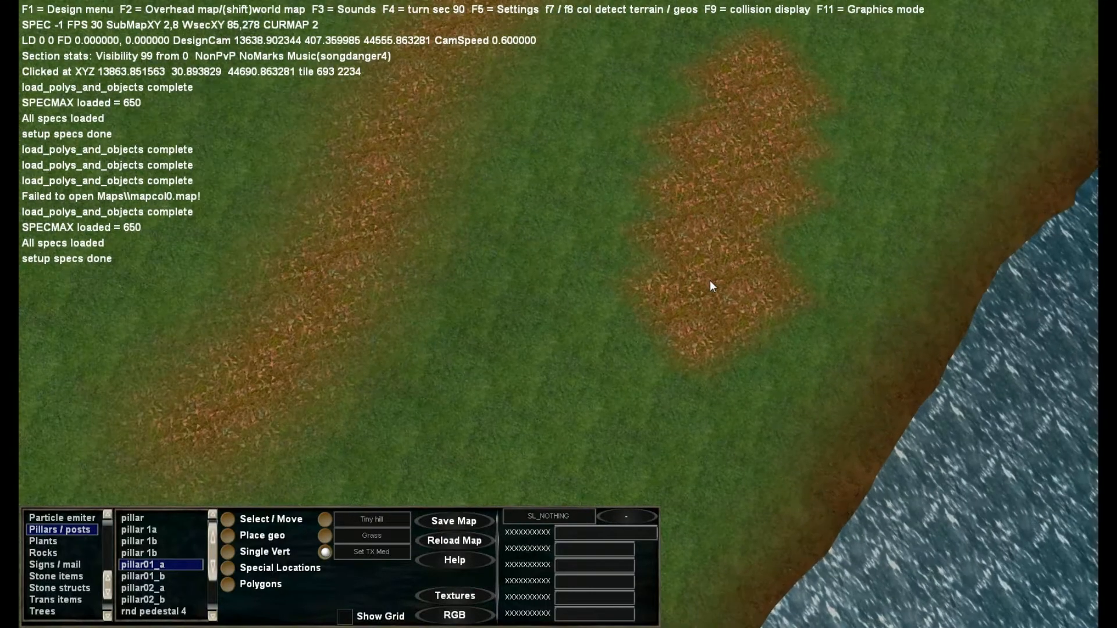
middle_click_drag(734, 193, 729, 182)
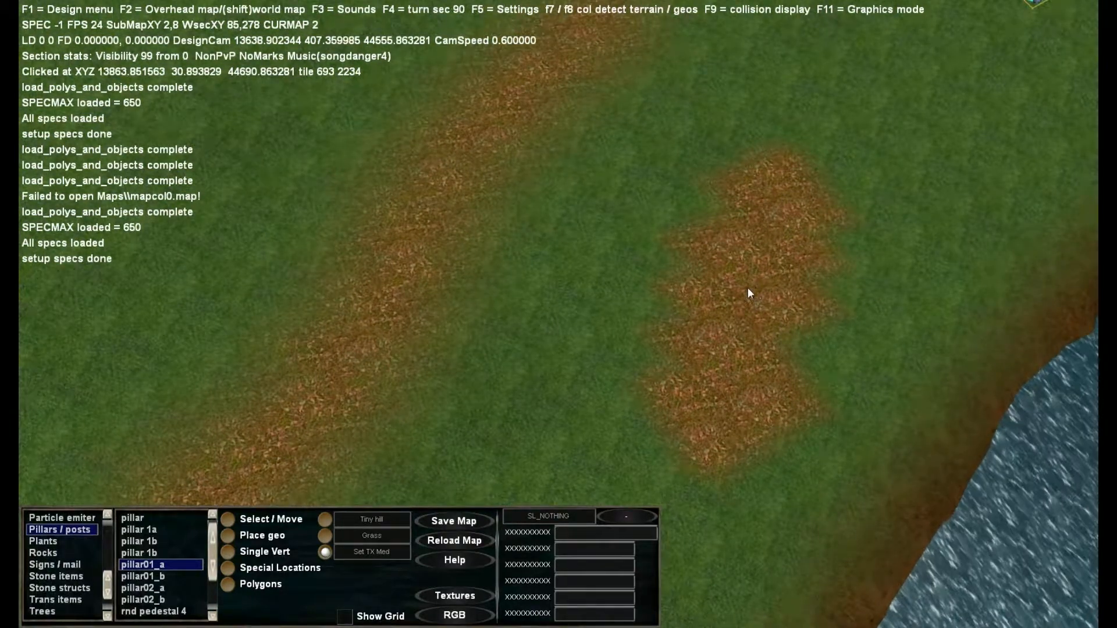
mouse_move(604, 190)
left_mouse_down()
mouse_move(574, 216)
mouse_move(673, 284)
mouse_move(412, 269)
left_mouse_up()
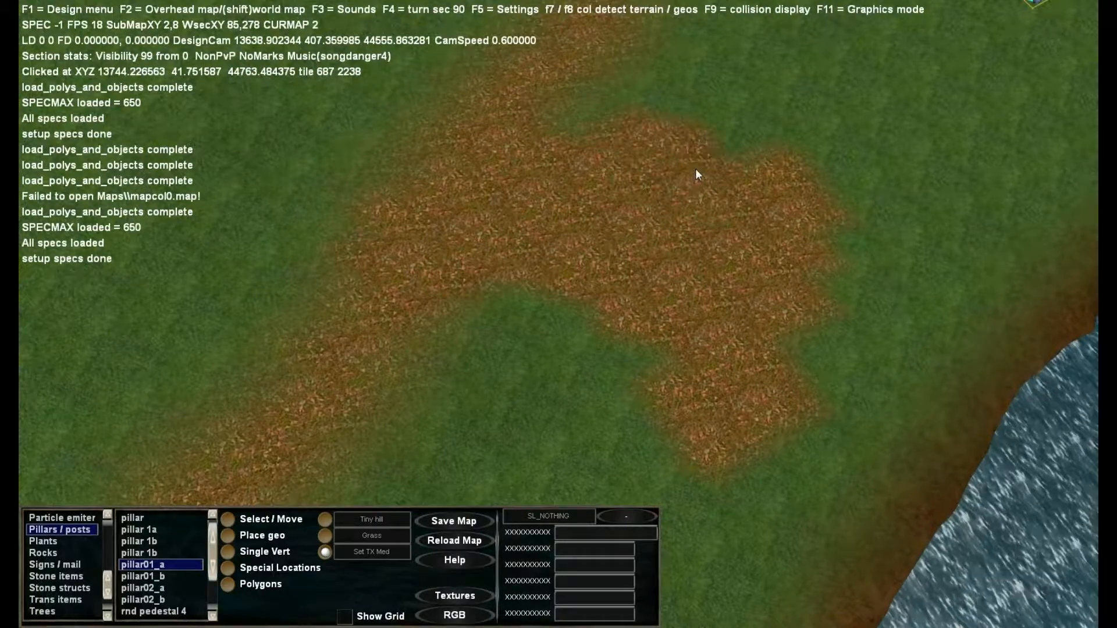
Paint a ring of the sand texture over the grass and leaf litter using the MT Med brush.
right_click_drag(705, 215, 667, 203)
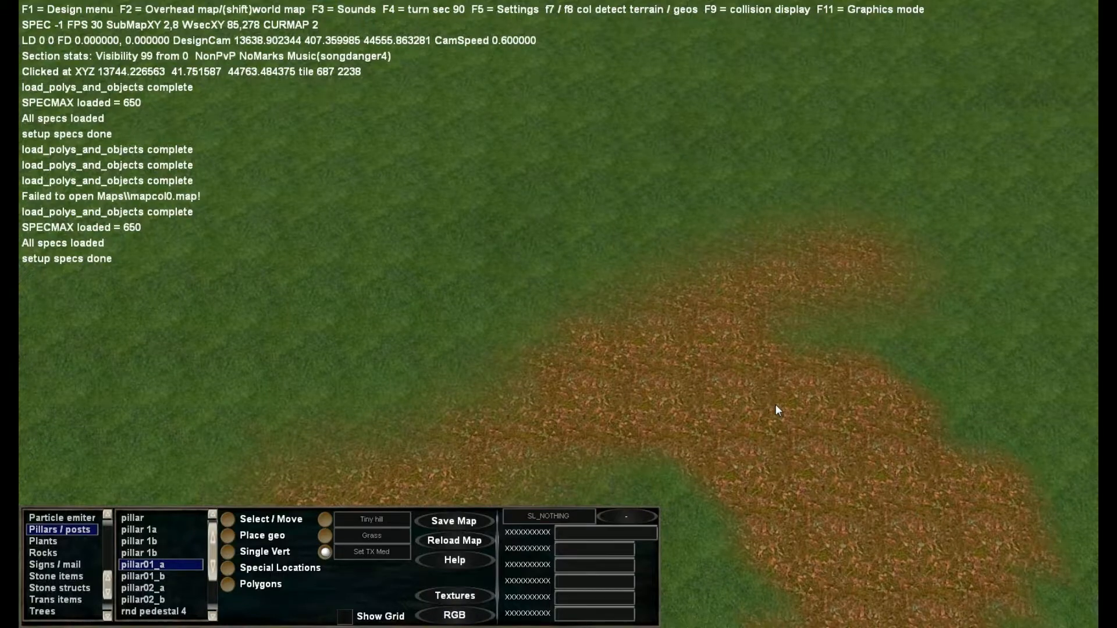
right_click_drag(776, 403, 771, 390)
left_click(455, 595)
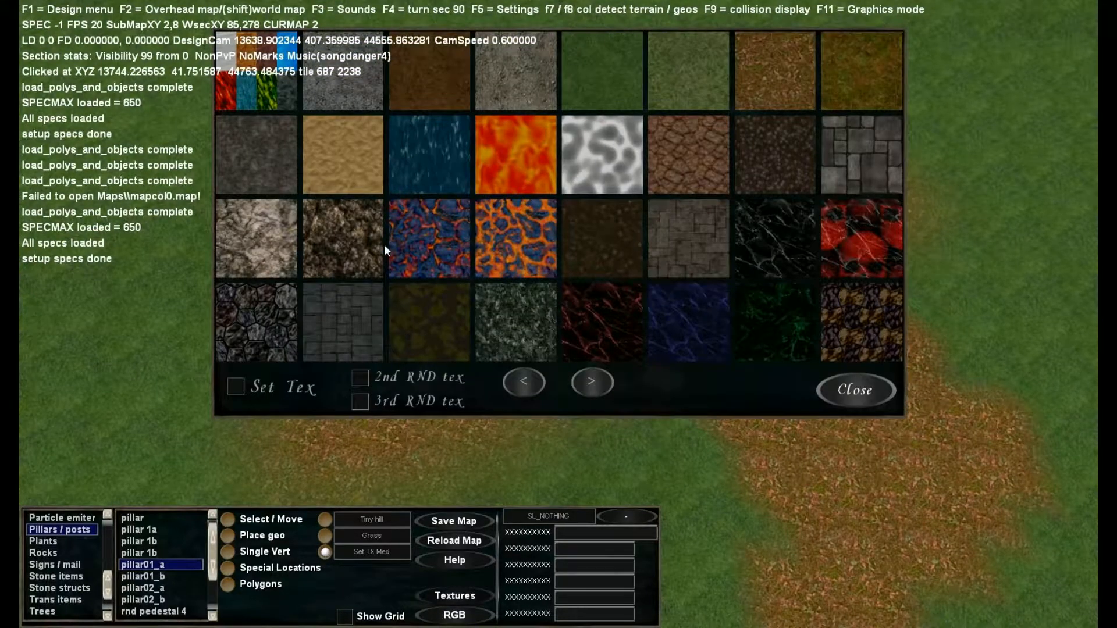
left_click(344, 155)
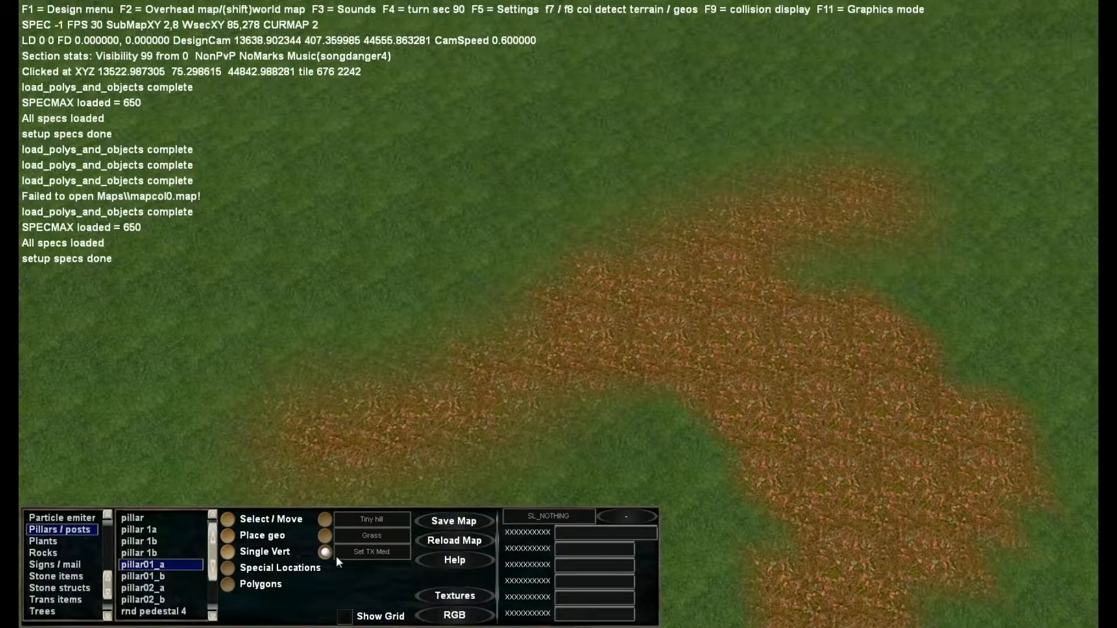
left_click(369, 553)
scroll(366, 584, "down", 3)
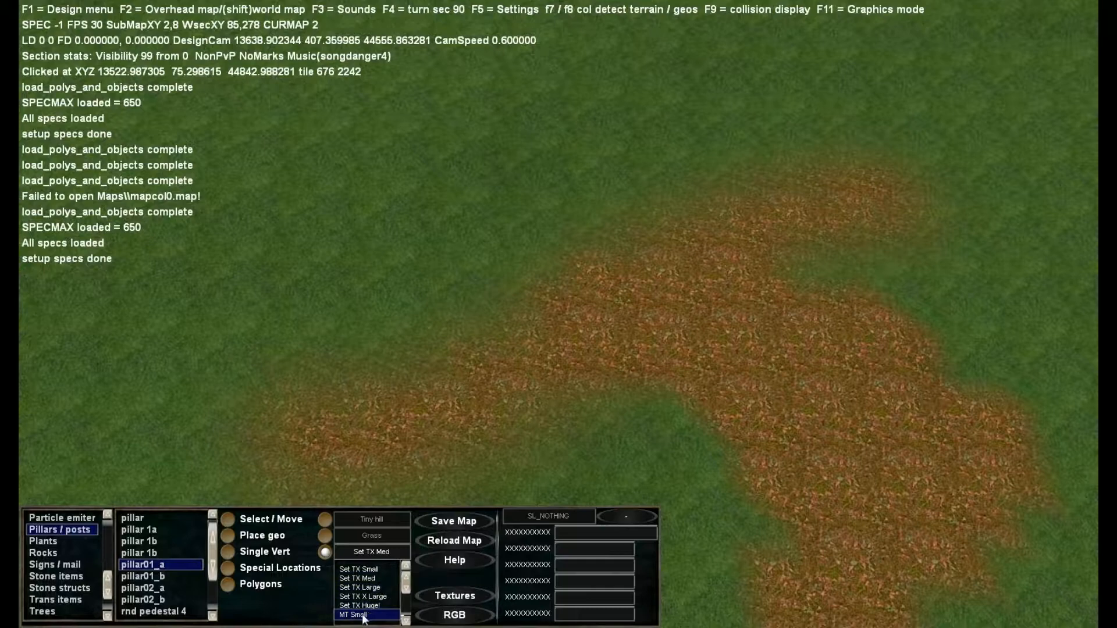
left_click(361, 597)
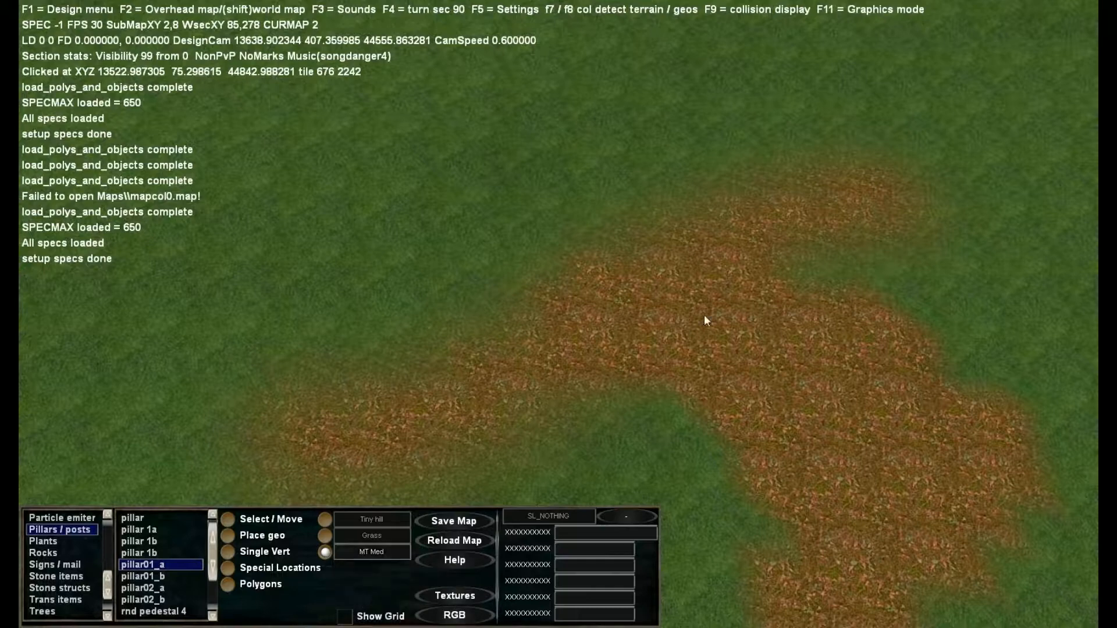
left_click(522, 137)
mouse_move(526, 174)
left_mouse_down()
mouse_move(660, 303)
mouse_move(896, 362)
mouse_move(973, 225)
mouse_move(761, 99)
mouse_move(567, 86)
left_mouse_up()
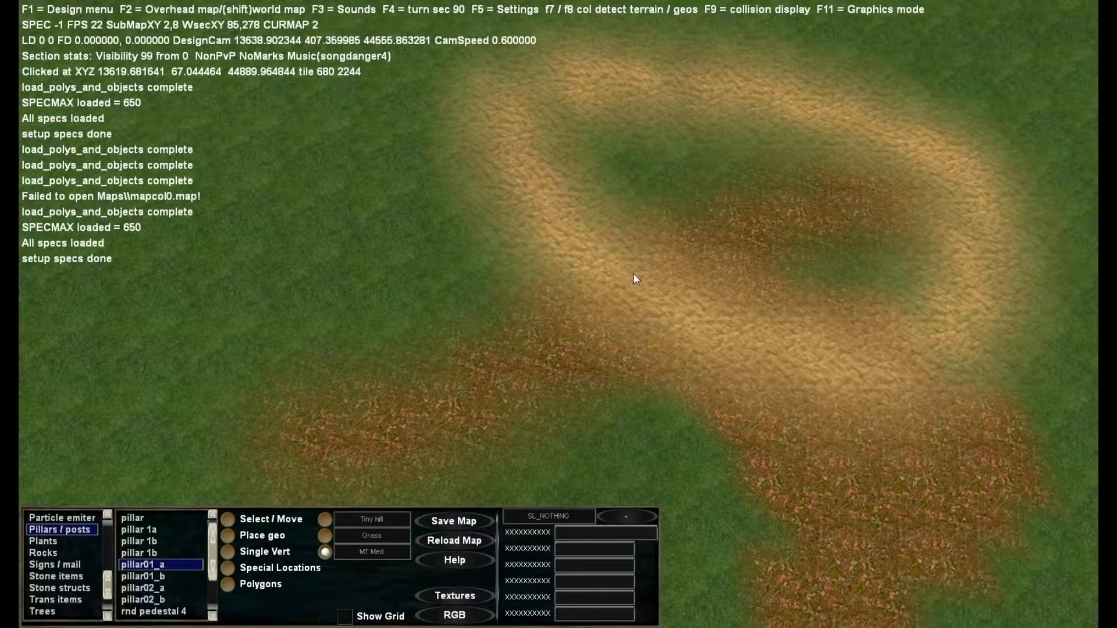
Paint a diagonal band of the orange-and-blue cracked lava texture across the grass, sand ring and leaf litter with MT Med.
mouse_move(633, 274)
right_mouse_down()
mouse_move(657, 271)
mouse_move(655, 282)
right_mouse_up()
key("s")
key("e")
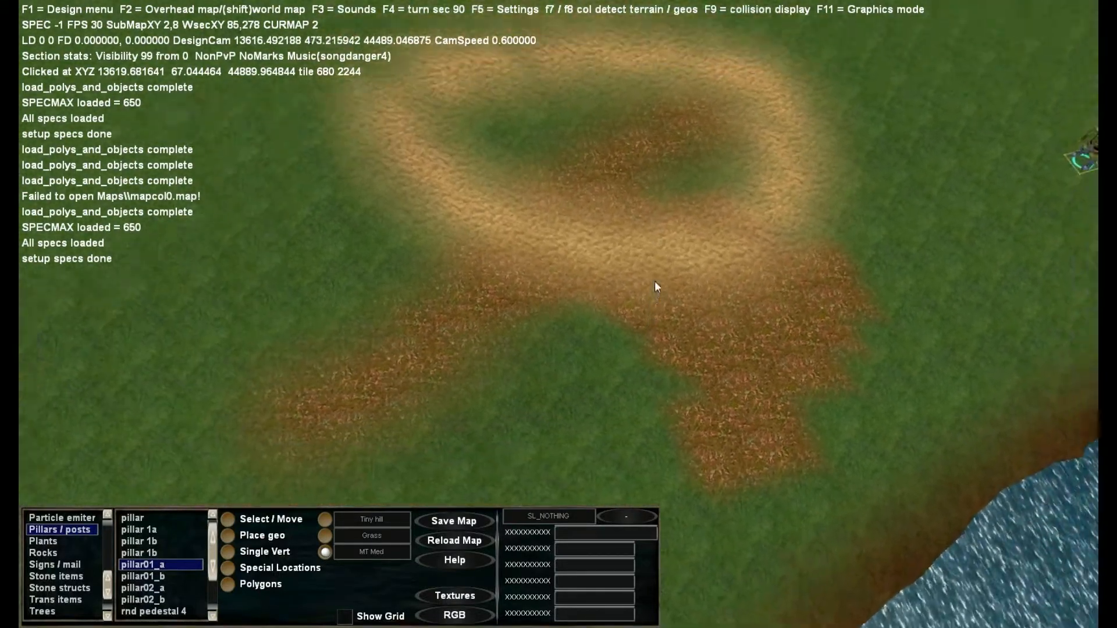
key("w")
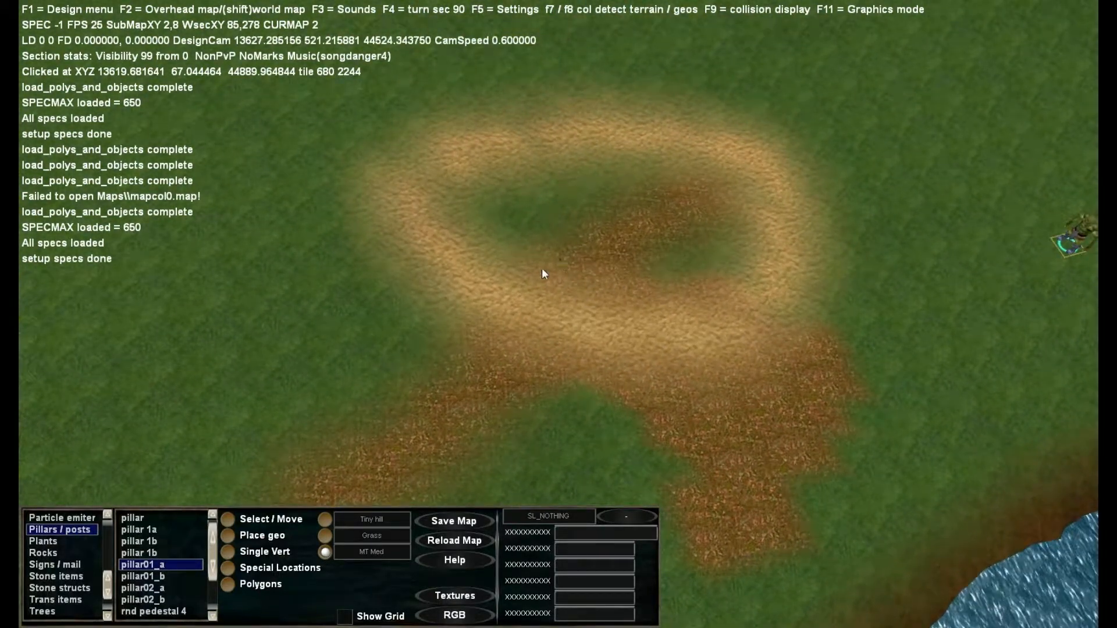
left_click(455, 595)
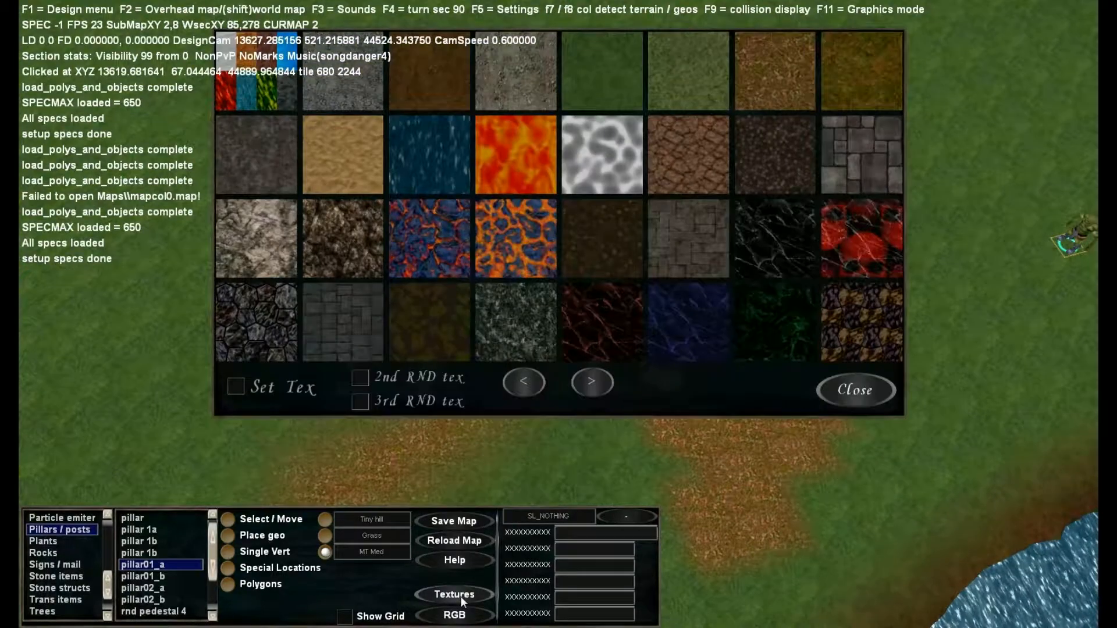
left_click(518, 245)
mouse_move(916, 103)
left_mouse_down()
mouse_move(459, 337)
mouse_move(275, 379)
mouse_move(293, 363)
left_mouse_up()
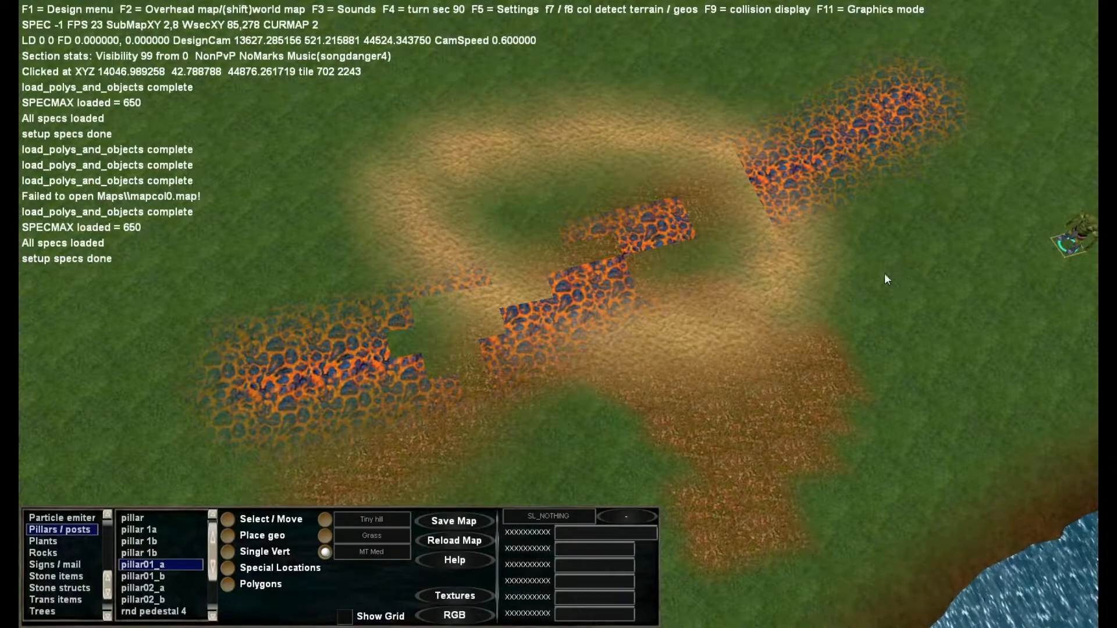
Paint the cracked lava texture along the whole diagonal band with the Set TX Med brush to close its gaps.
right_click_drag(675, 230, 825, 173)
right_click_drag(739, 214, 656, 240)
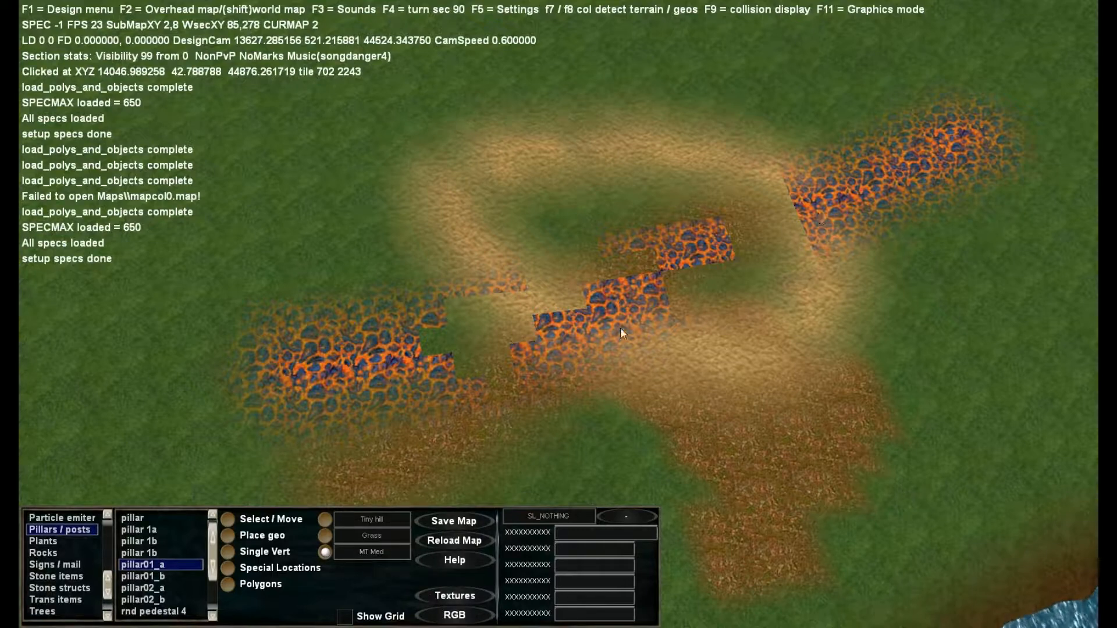
left_click(365, 552)
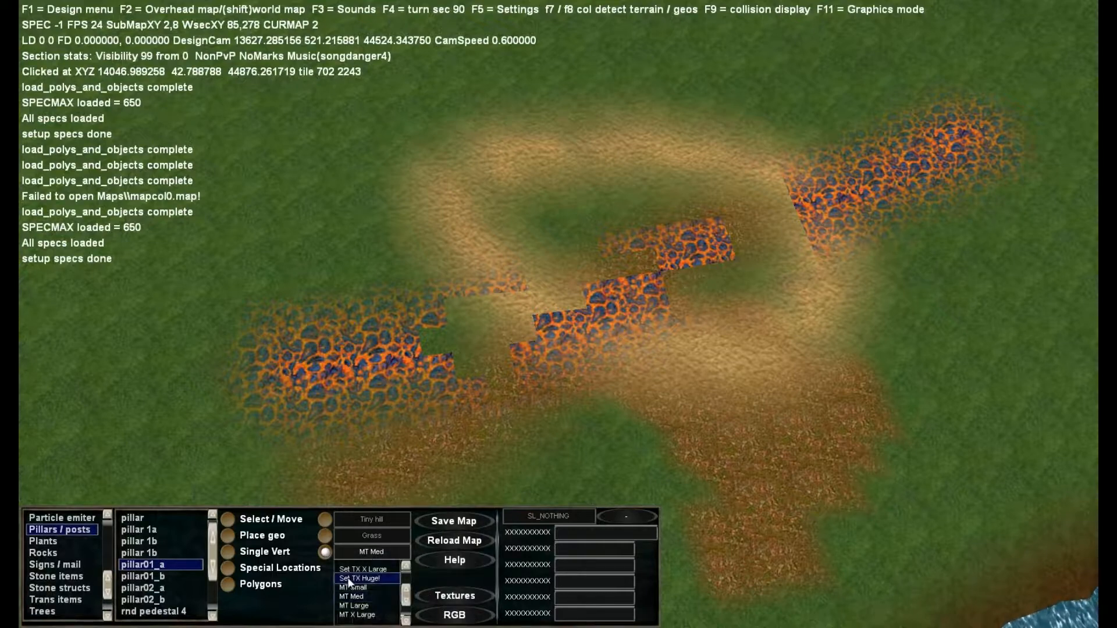
scroll(361, 588, "up", 1)
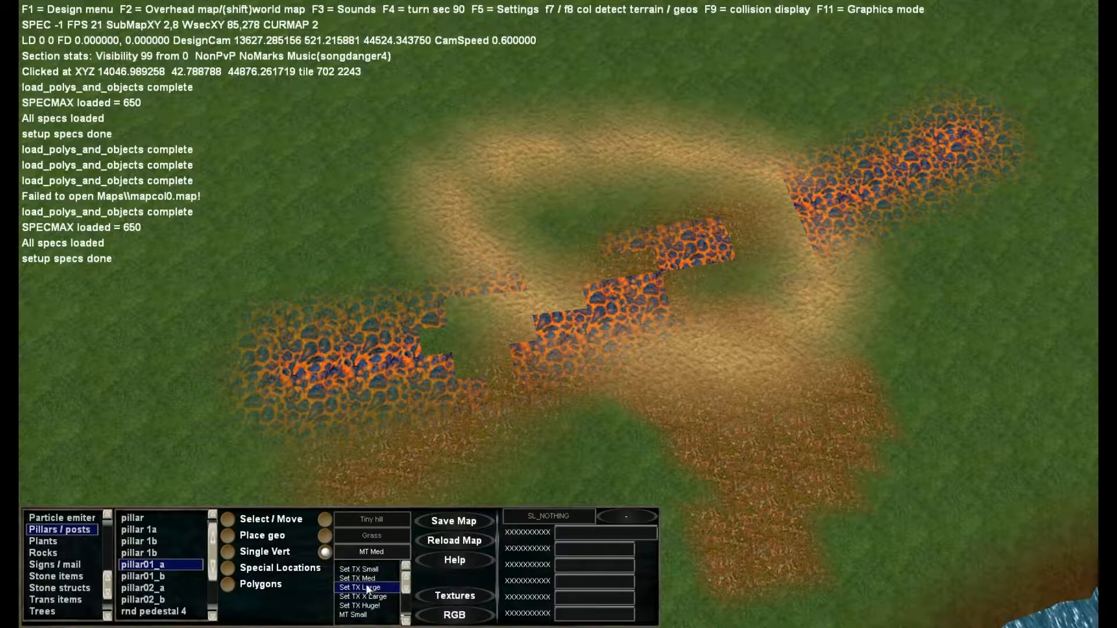
left_click(364, 580)
mouse_move(937, 147)
left_mouse_down()
mouse_move(588, 300)
mouse_move(419, 354)
mouse_move(211, 369)
left_mouse_up()
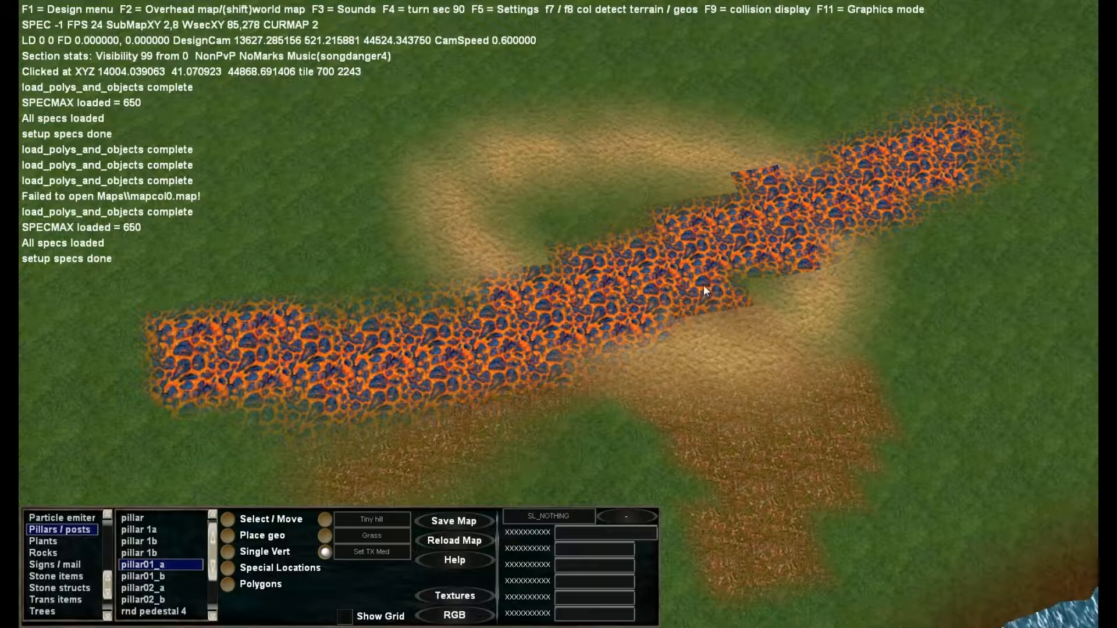
Enlarge the lava band into one big hard-edged patch over the sand ring and most of the leaf litter with Set TX Med.
key("a")
key("s")
key("d")
key("s")
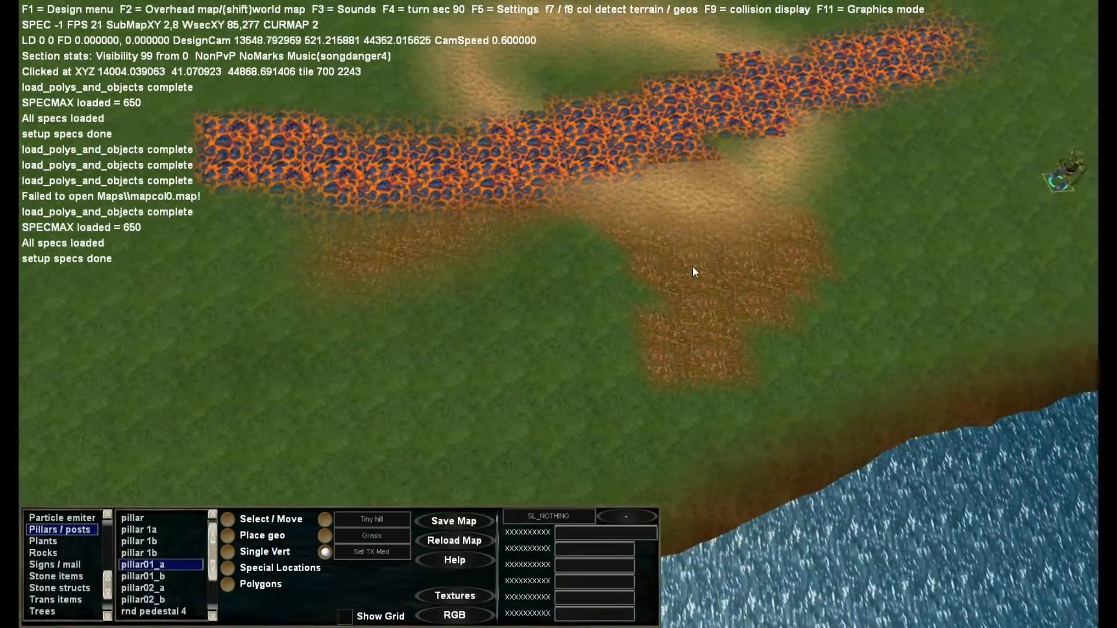
middle_click_drag(690, 278, 688, 272)
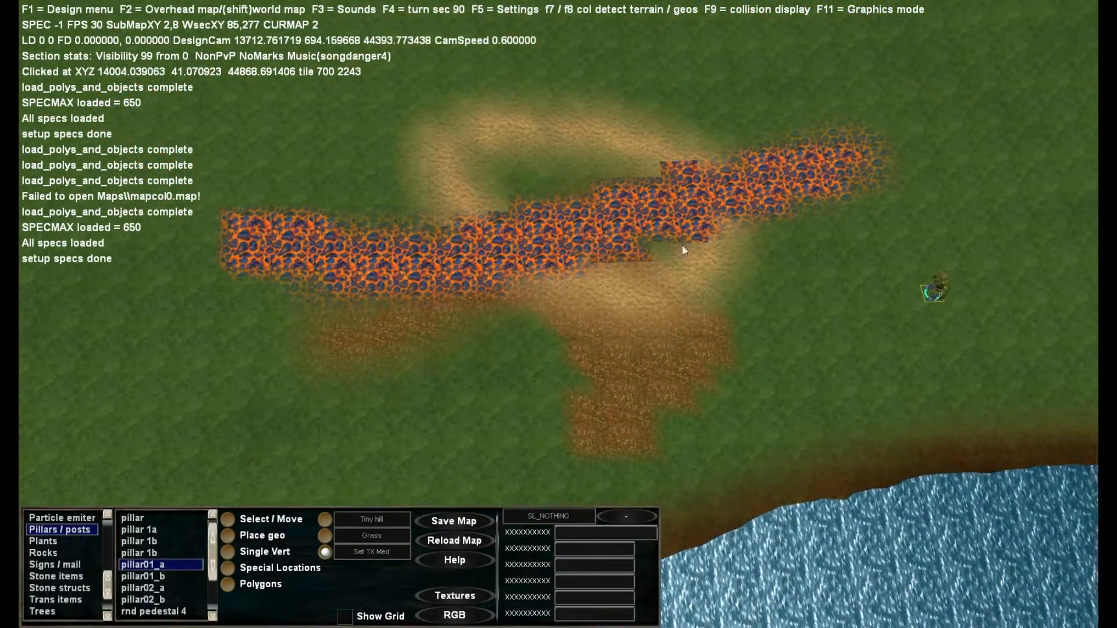
mouse_move(605, 254)
left_mouse_down()
mouse_move(667, 173)
mouse_move(431, 204)
mouse_move(693, 361)
mouse_move(603, 256)
mouse_move(700, 292)
mouse_move(616, 261)
mouse_move(539, 295)
mouse_move(514, 205)
mouse_move(606, 142)
mouse_move(728, 119)
mouse_move(543, 94)
mouse_move(379, 193)
mouse_move(375, 277)
mouse_move(602, 408)
mouse_move(792, 311)
mouse_move(802, 203)
mouse_move(568, 169)
mouse_move(599, 218)
left_mouse_up()
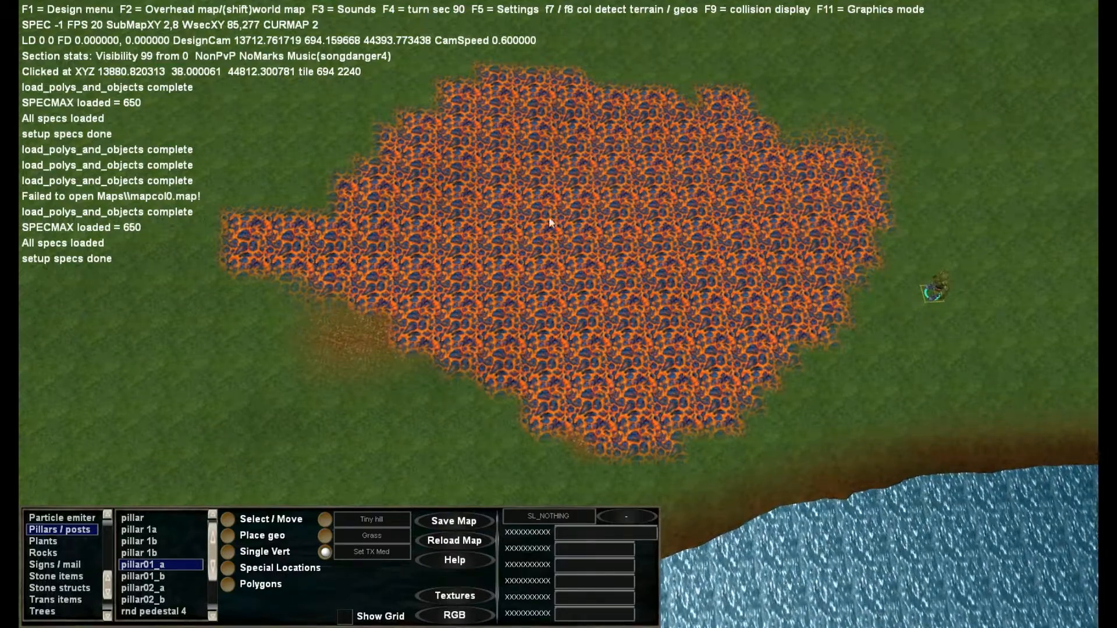
Soften the outer edges of the large lava patch into the grass with the MT Med brush.
left_click(370, 556)
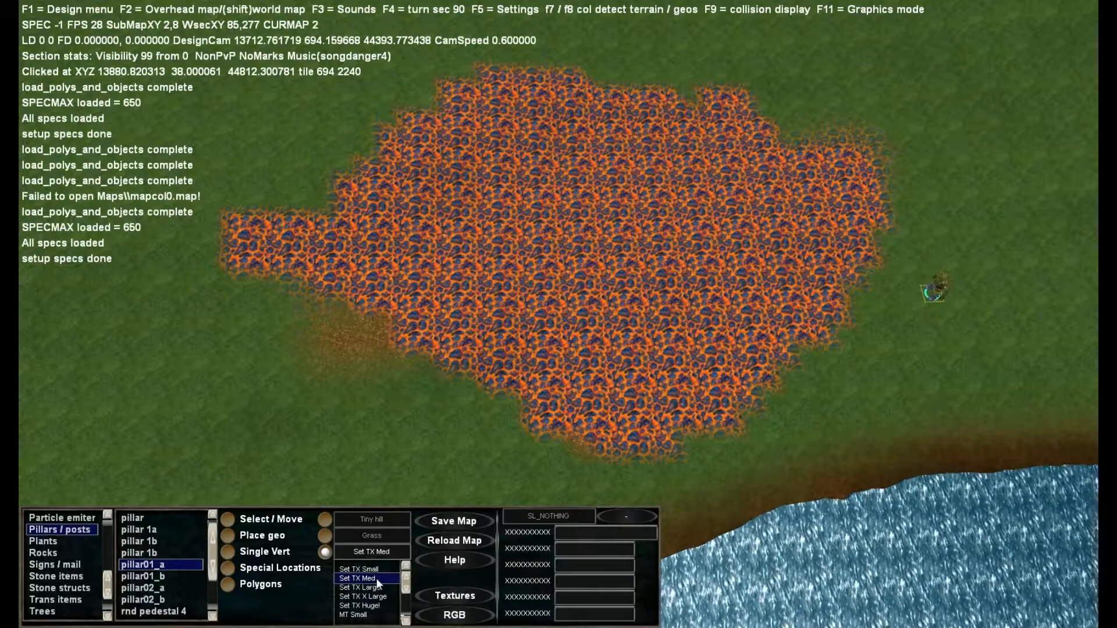
left_click(366, 596)
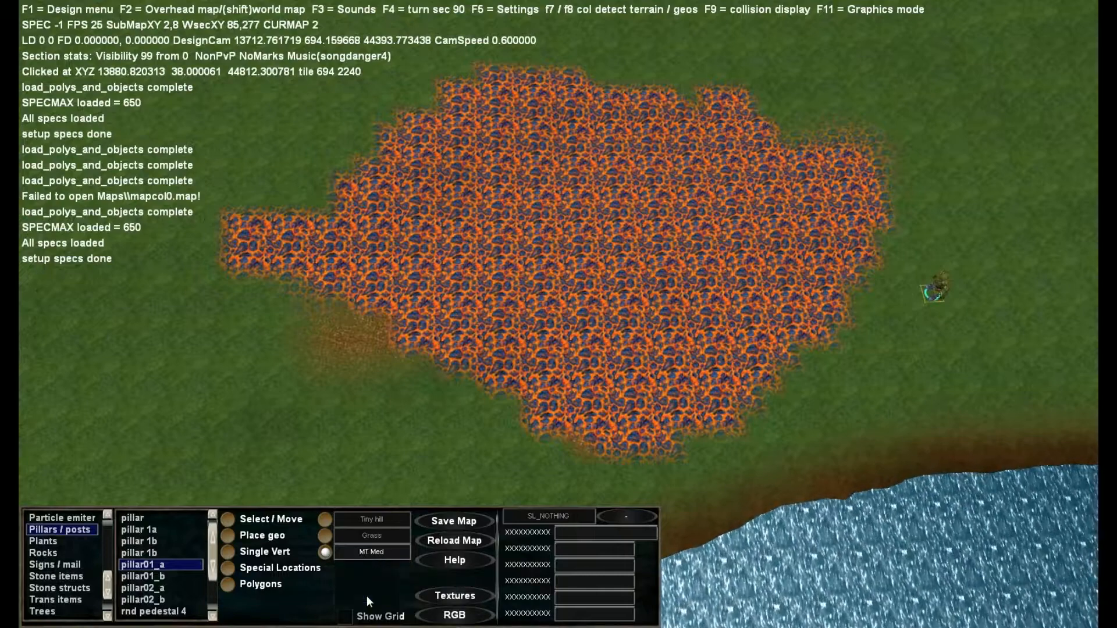
left_click_drag(272, 288, 333, 305)
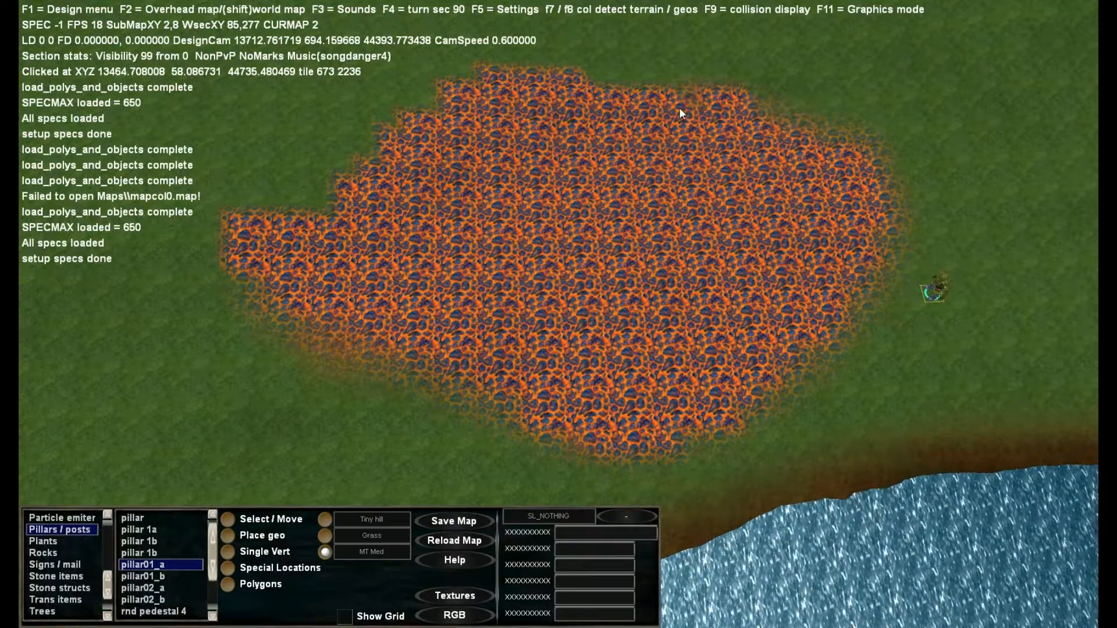
mouse_move(476, 89)
left_mouse_down()
mouse_move(384, 141)
mouse_move(312, 215)
mouse_move(242, 247)
left_mouse_up()
Examine the large lava patch and its blended edges from close up and from higher above.
right_click_drag(465, 329, 468, 320)
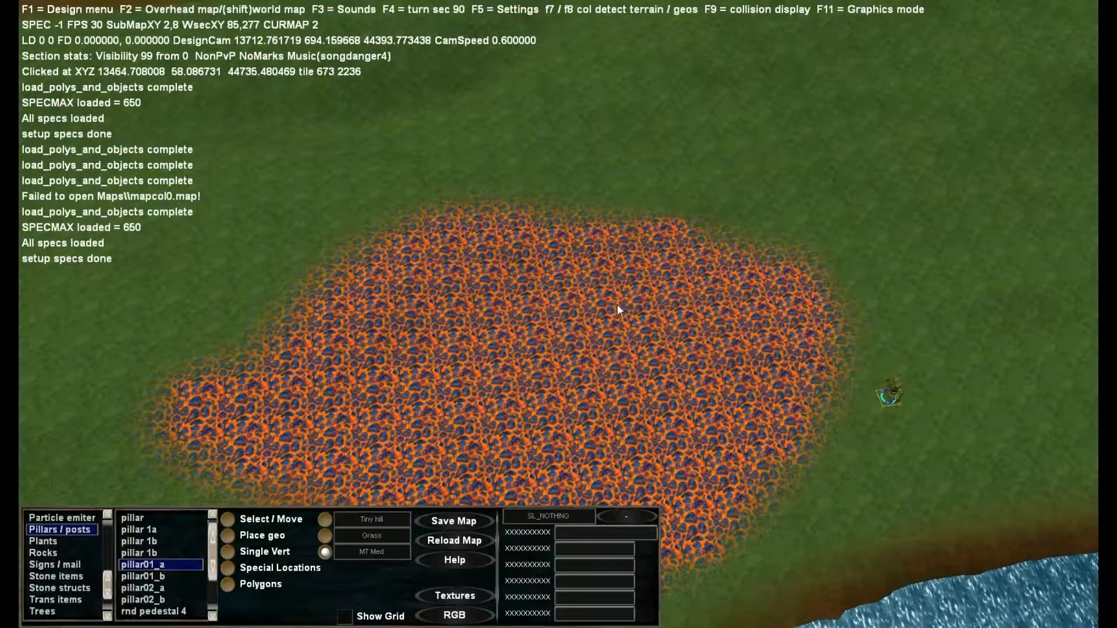
right_click_drag(617, 305, 620, 279)
key("w")
key("d")
key("d")
key("w")
key("w")
key("a")
key("s")
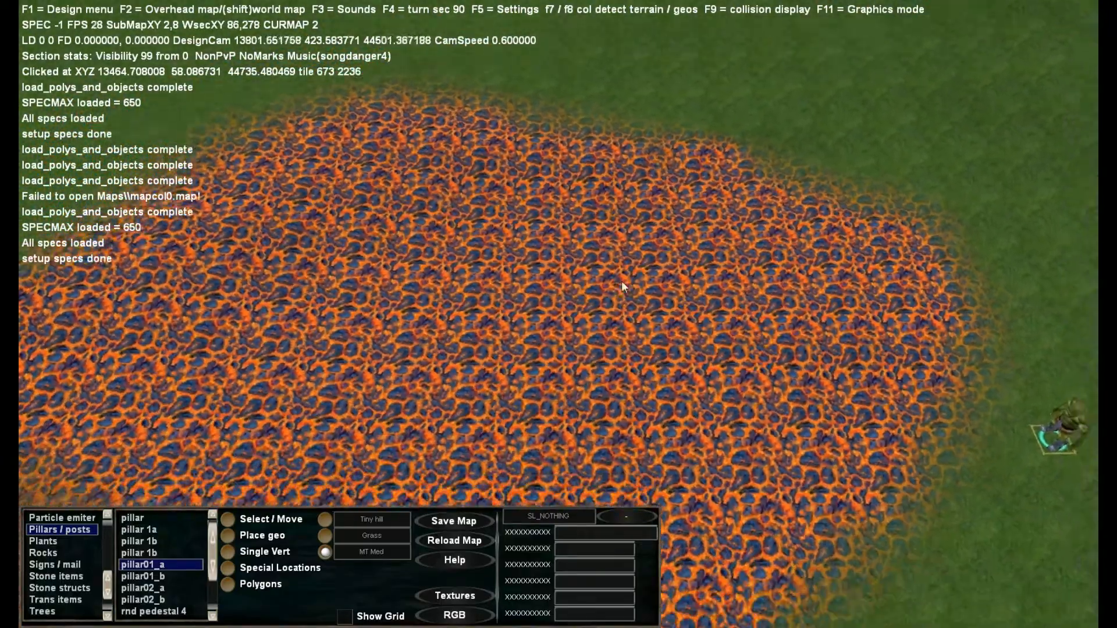
key("e")
key("e")
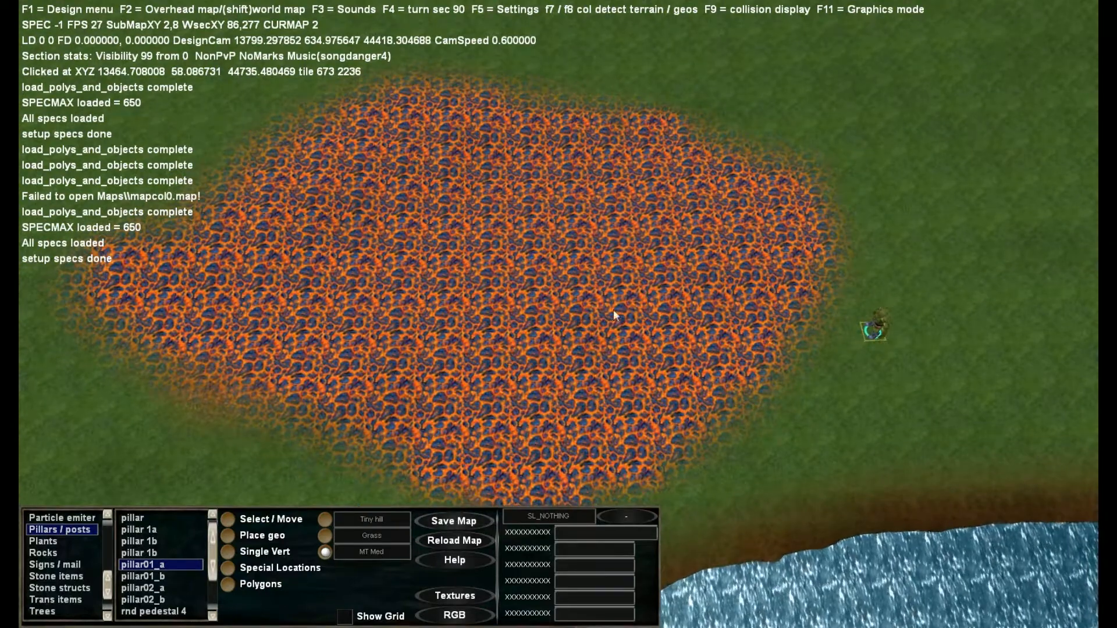
Reload the map to discard the painted test textures.
left_click(457, 541)
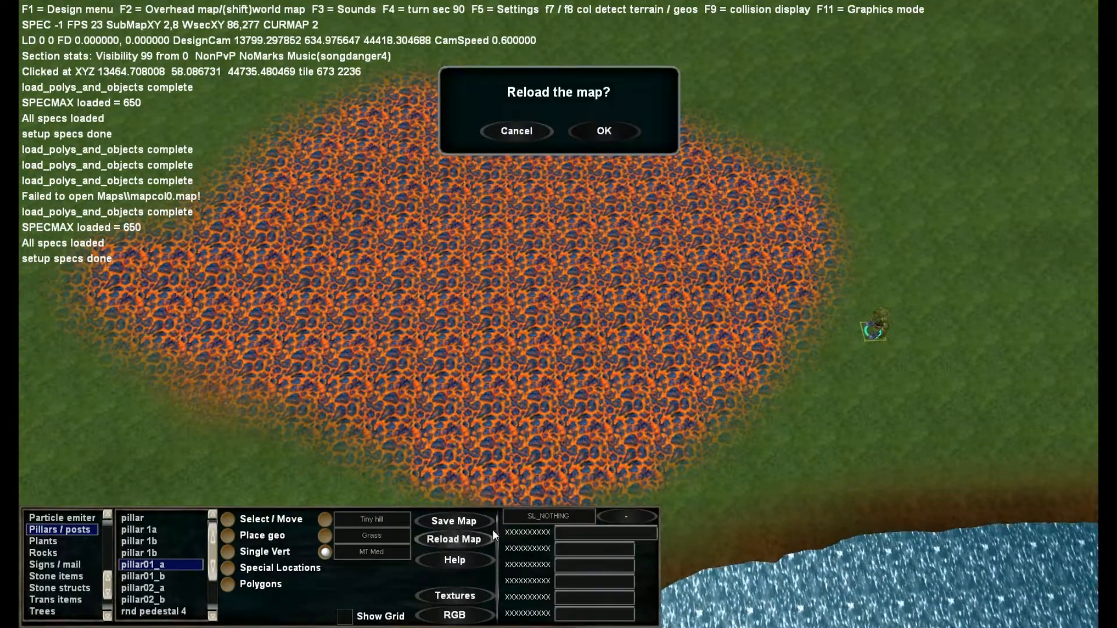
left_click(605, 133)
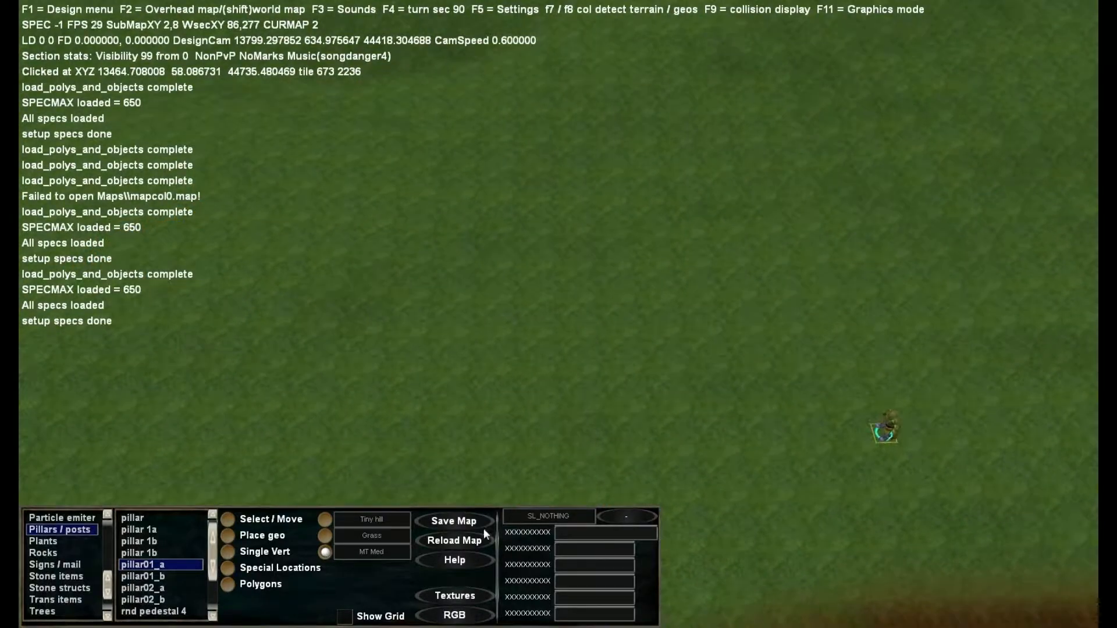
Combine the plain green and pale grass textures using 2nd RND tex, and paint random patches of them across the terrain with MT Med.
left_click(483, 594)
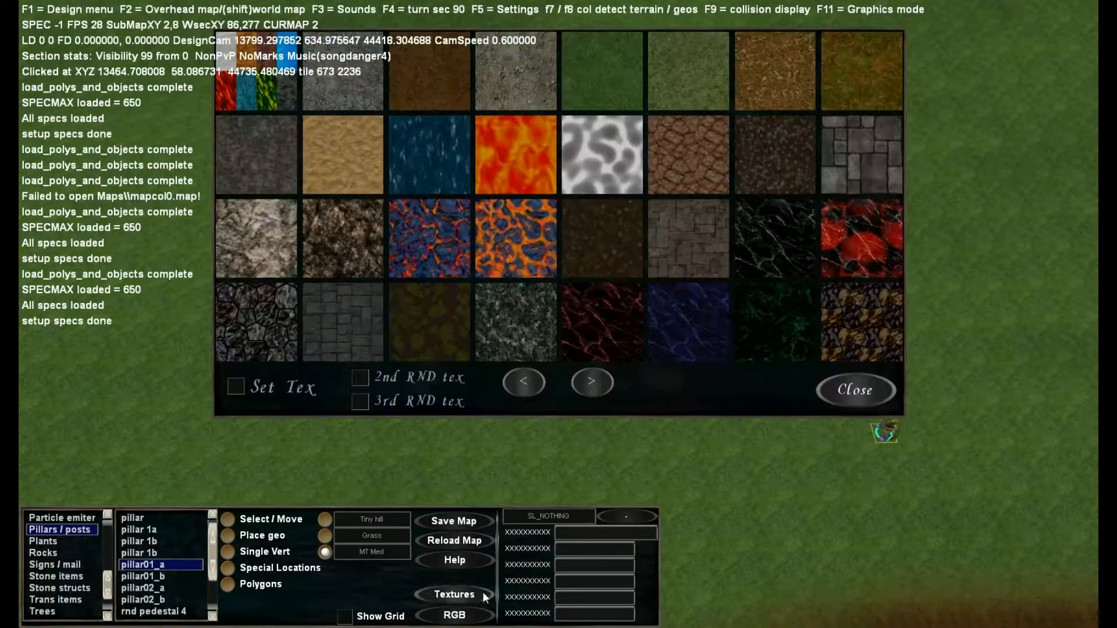
left_click(396, 378)
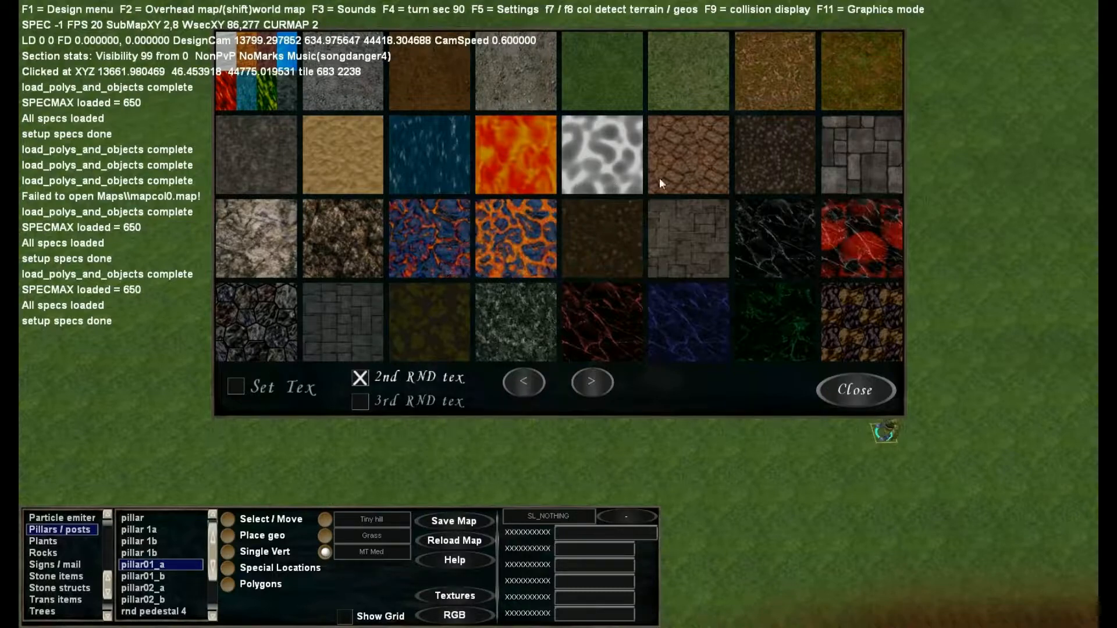
left_click(612, 88)
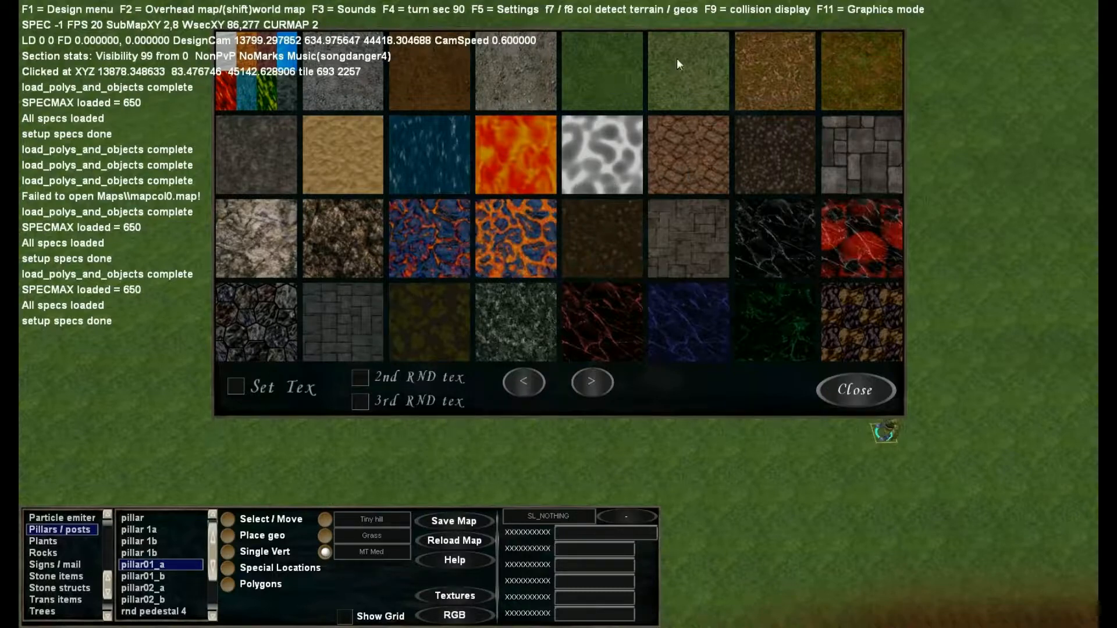
left_click(685, 77)
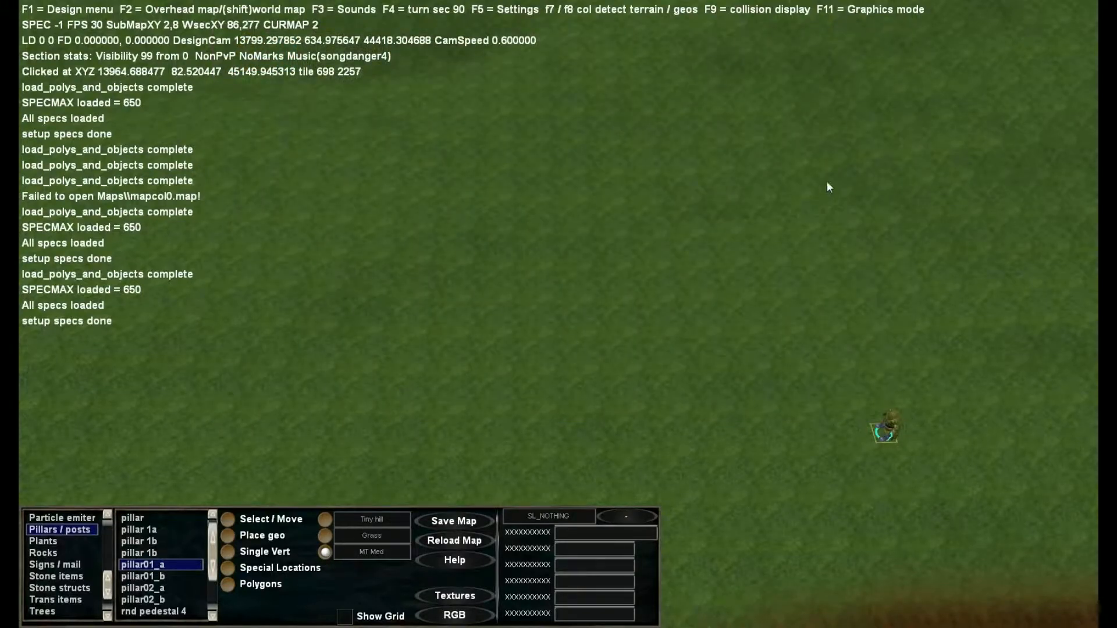
left_click(844, 181)
mouse_move(740, 209)
left_mouse_down()
mouse_move(567, 236)
mouse_move(358, 310)
mouse_move(398, 406)
mouse_move(673, 388)
mouse_move(894, 262)
mouse_move(717, 275)
mouse_move(423, 354)
left_mouse_up()
mouse_move(434, 299)
left_mouse_down()
mouse_move(741, 167)
mouse_move(347, 195)
mouse_move(564, 172)
mouse_move(407, 218)
left_mouse_up()
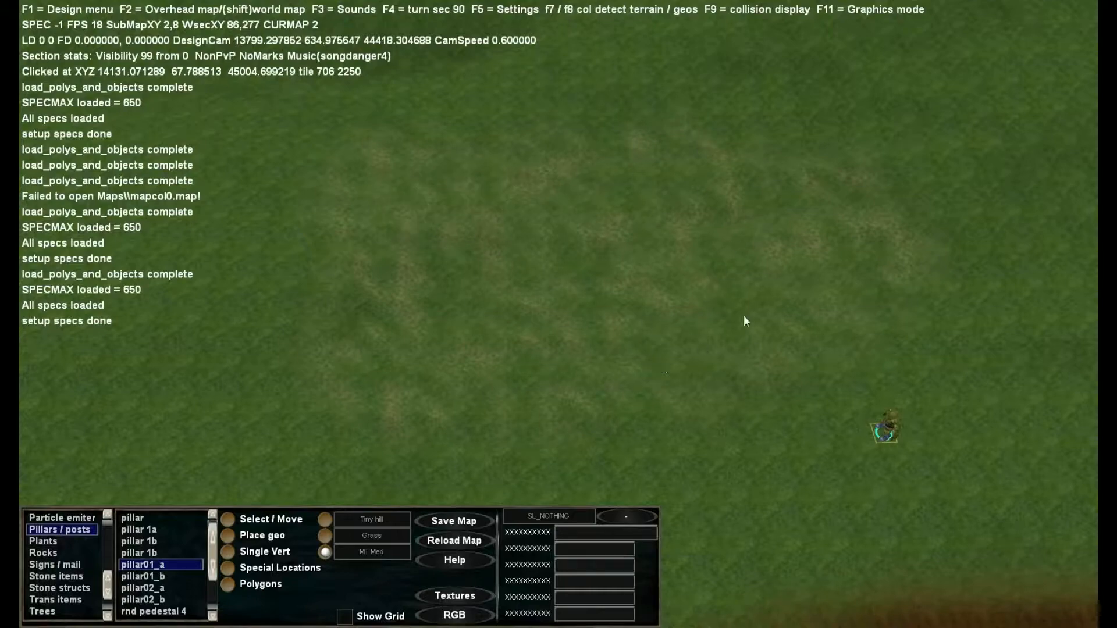
Inspect the plain grass beside the painted area and examine the random grass patches near ground level.
key("w")
right_click_drag(715, 272, 592, 259)
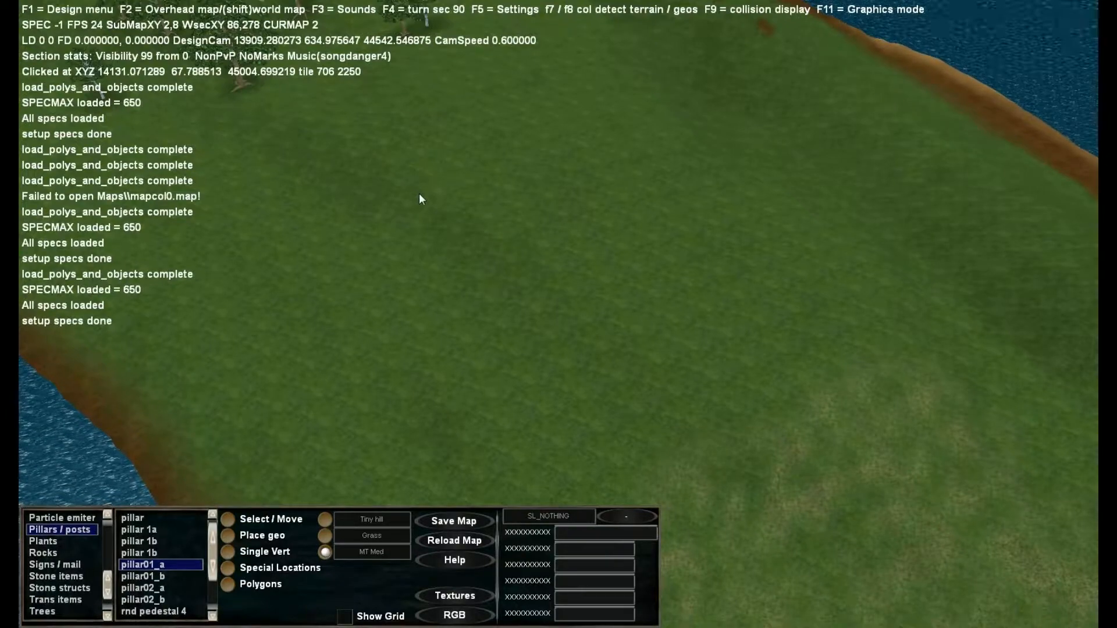
key("w")
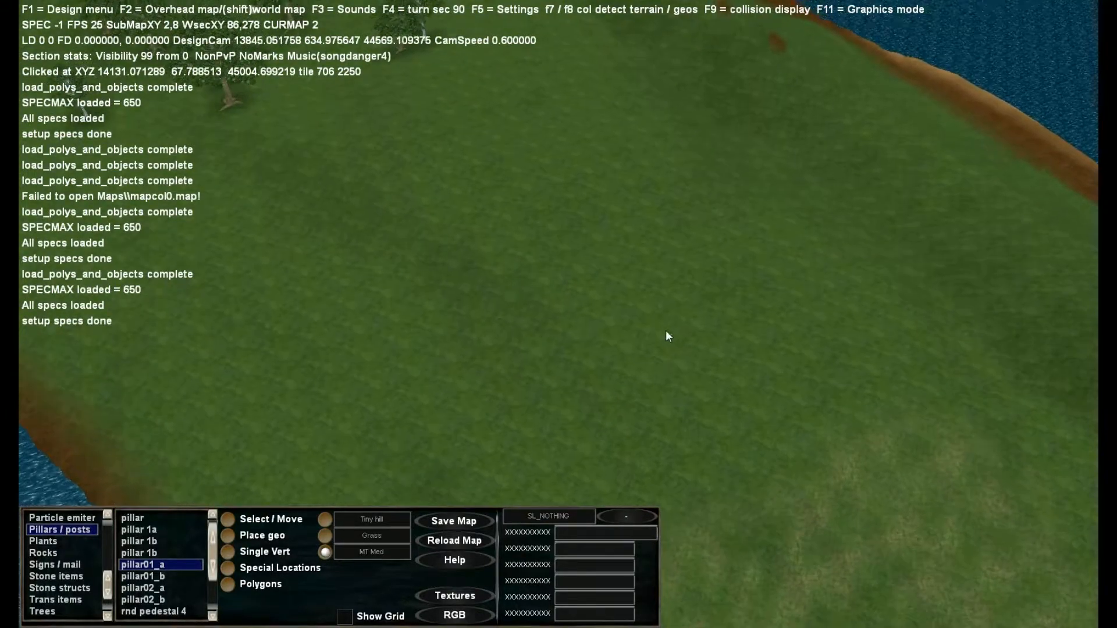
key("q")
mouse_move(655, 335)
right_mouse_down()
mouse_move(655, 287)
mouse_move(666, 287)
mouse_move(642, 323)
mouse_move(647, 282)
mouse_move(647, 315)
right_mouse_up()
key("q")
key("w")
key("w")
key("w")
key("w")
key("e")
right_click_drag(654, 327, 901, 298)
key("w")
key("q")
key("w")
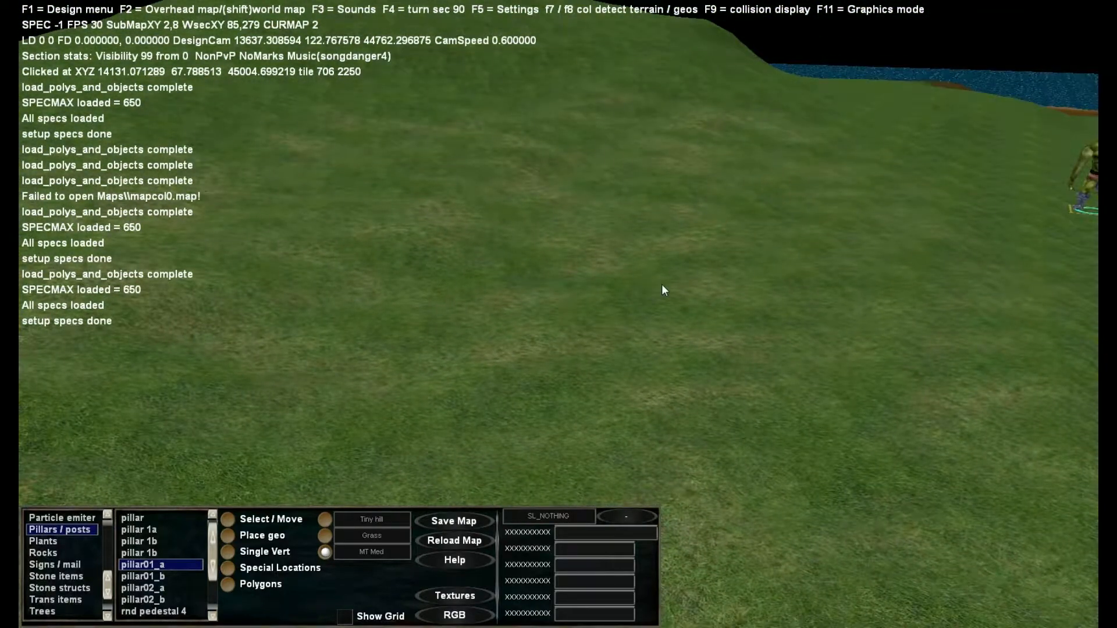
Compare the repetitive unpainted grass nearby with the randomly mixed grass patches seen from above.
key("w")
right_click_drag(675, 277, 432, 274)
key("w")
key("e")
right_click_drag(665, 289, 663, 312)
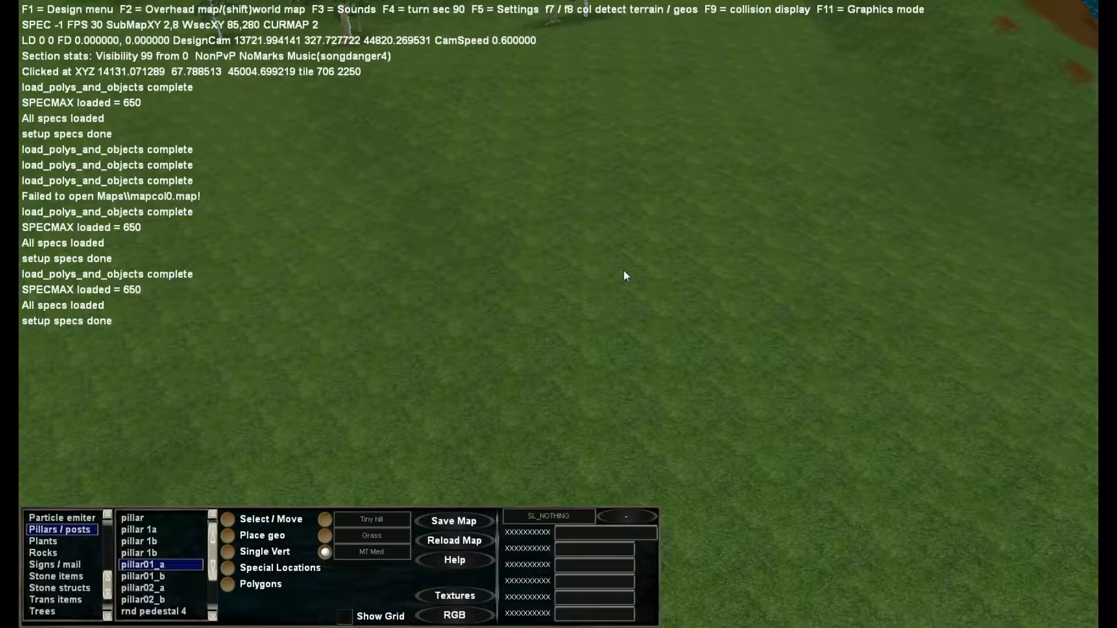
right_click_drag(564, 249, 679, 250)
key("w")
key("w")
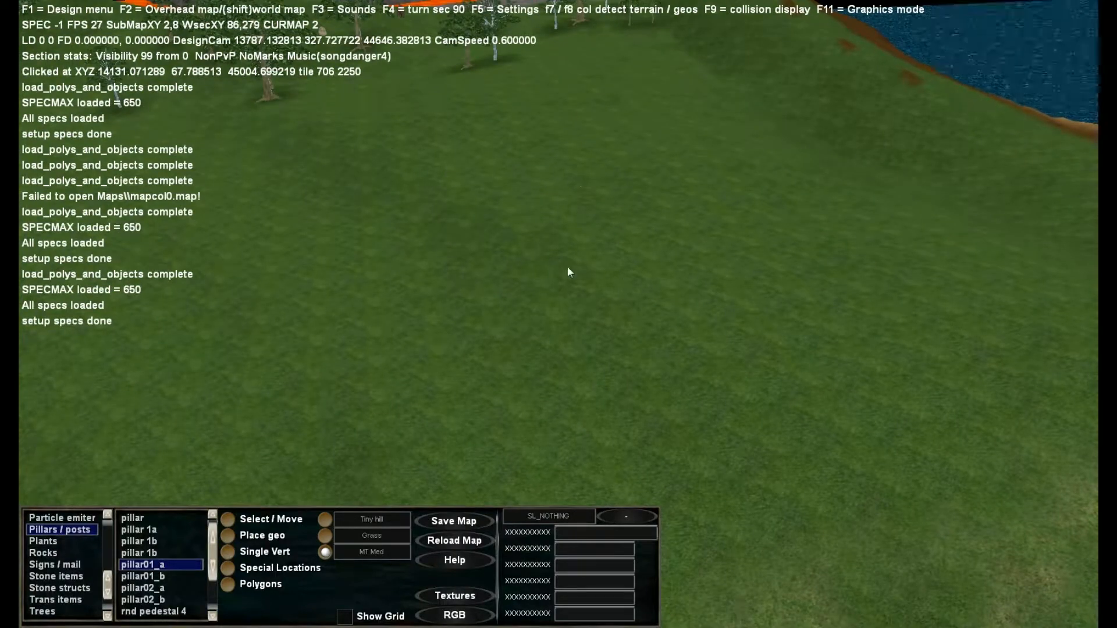
key("w")
right_click_drag(591, 266, 714, 264)
key("a")
key("d")
key("w")
key("e")
key("s")
key("s")
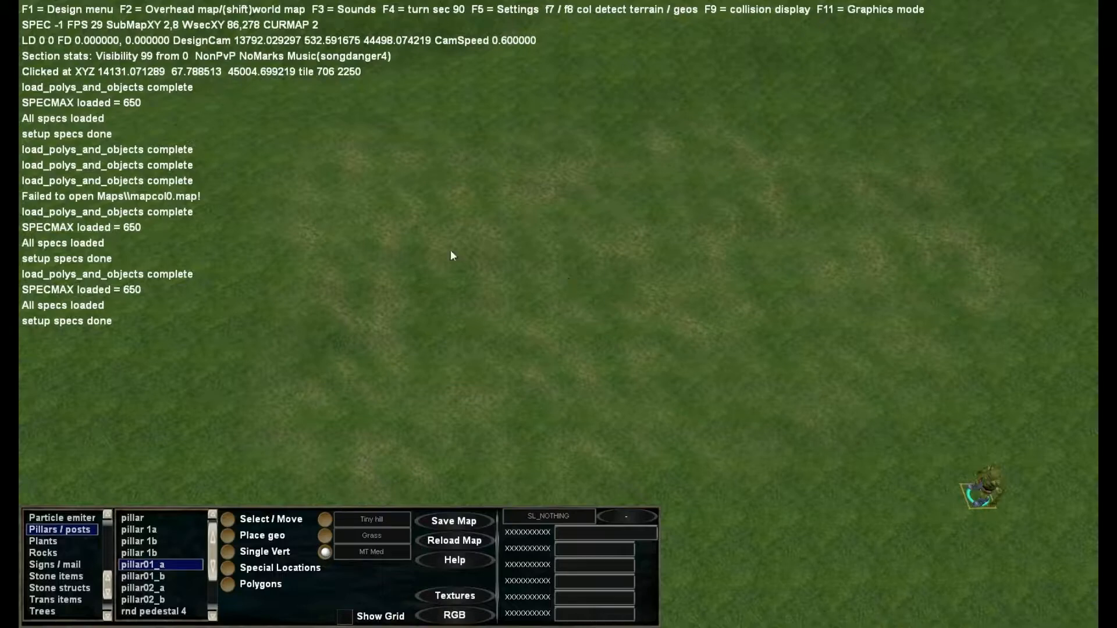
right_click_drag(674, 214, 675, 221)
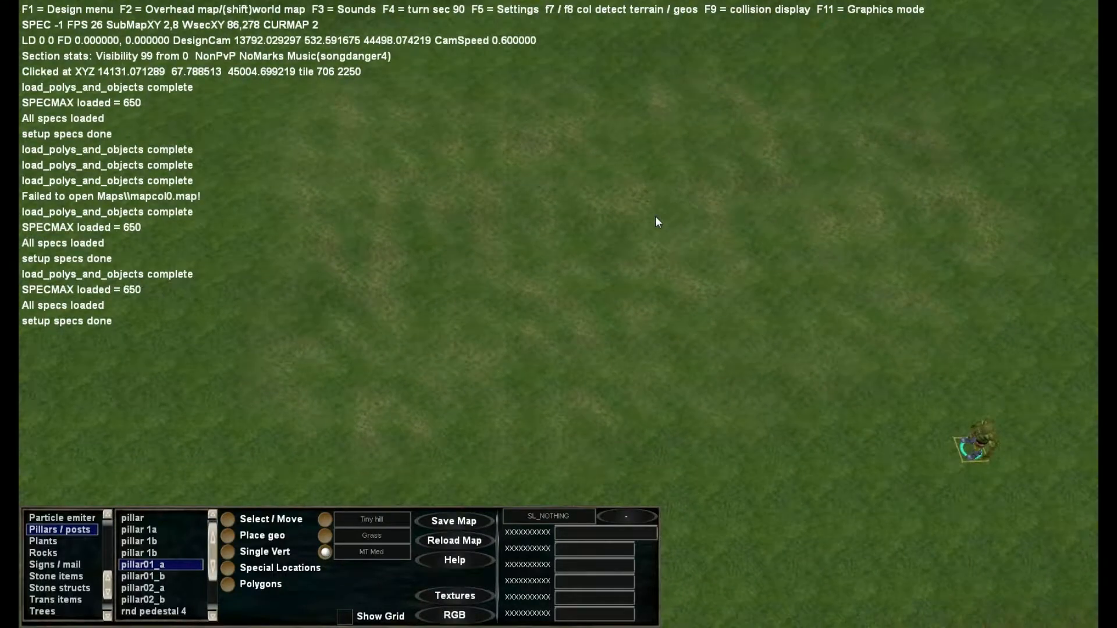
Use 3rd RND tex to add the brown leaf-litter texture to the grass mix, and paint random patches over the grass with MT Med.
left_click(454, 595)
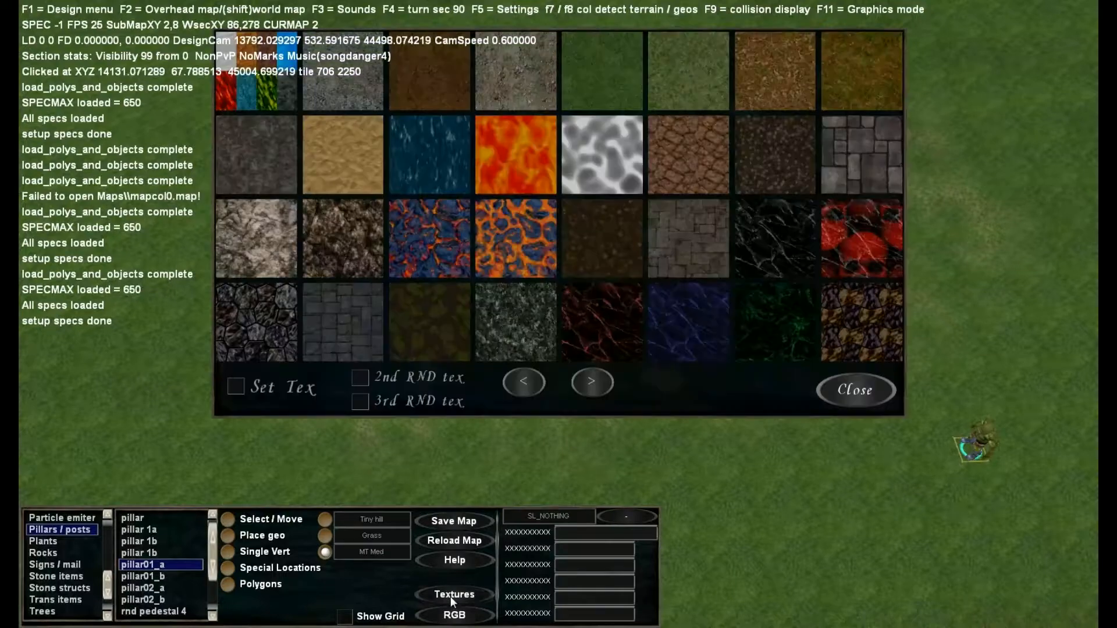
left_click(396, 403)
left_click(391, 395)
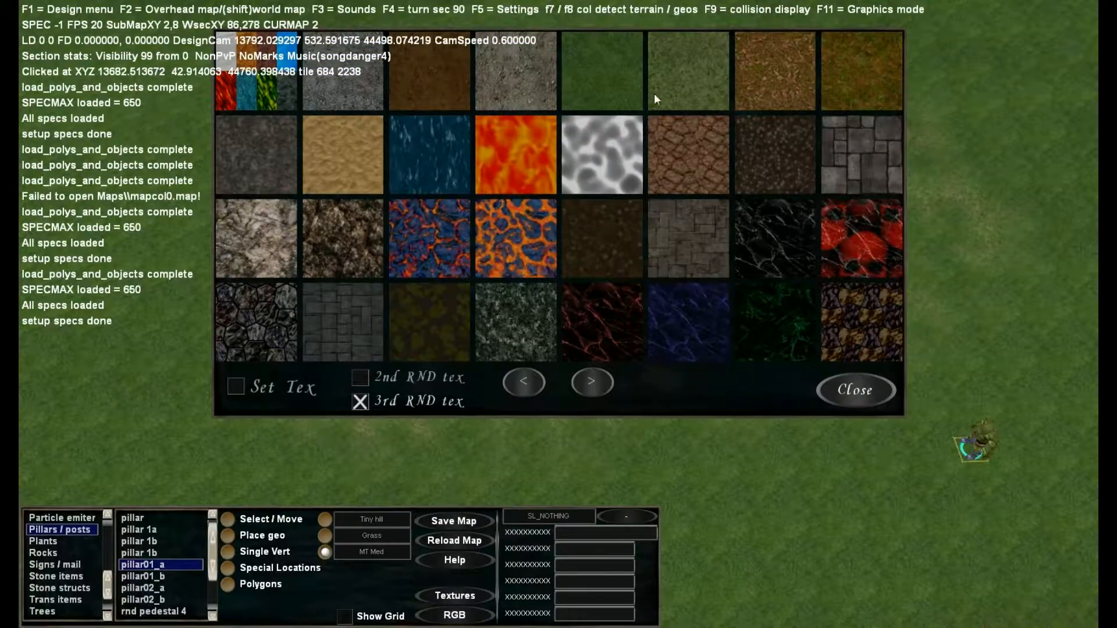
left_click(659, 72)
left_click(772, 71)
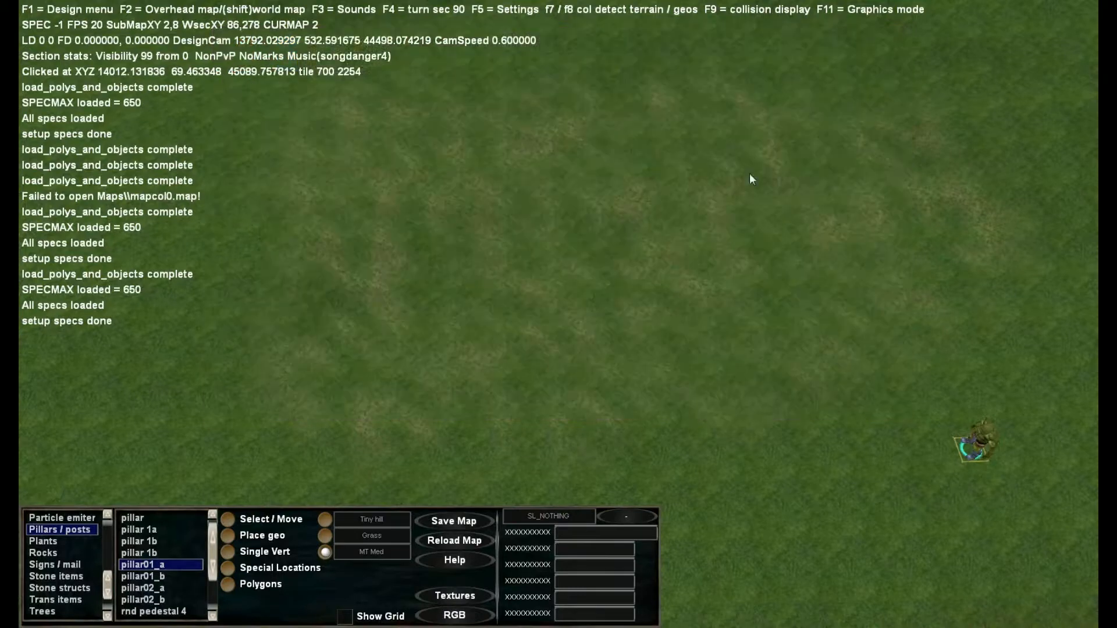
mouse_move(836, 241)
left_mouse_down()
mouse_move(480, 183)
mouse_move(678, 320)
left_mouse_up()
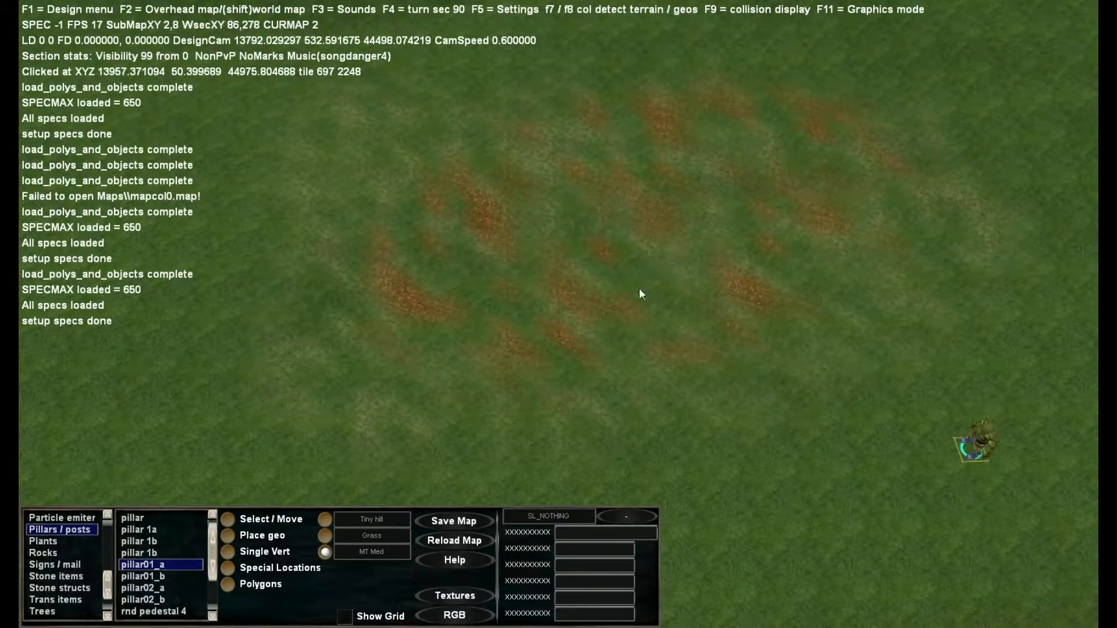
Examine the randomly mixed grass and leaf-litter patches from close up and at a low angle.
key("Right")
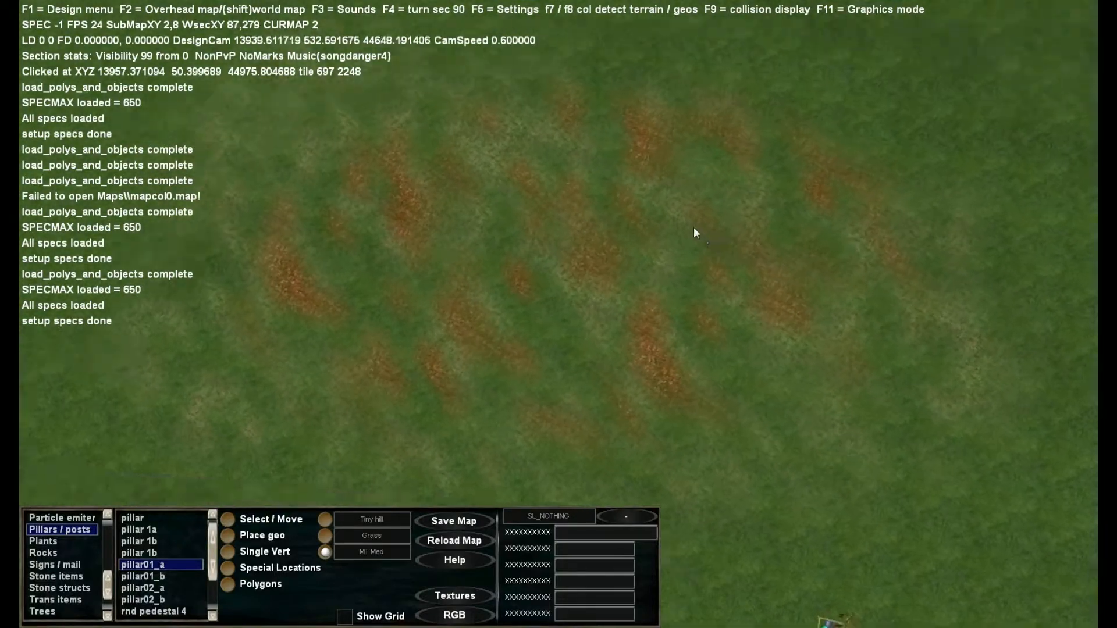
key("Page_Down")
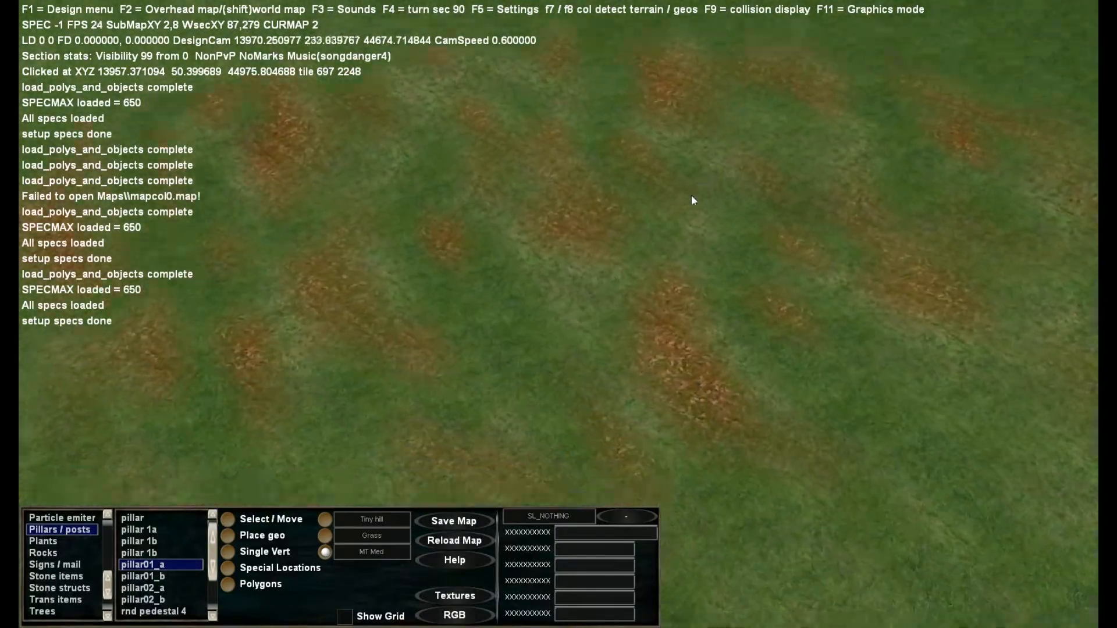
key("Down")
key("Down")
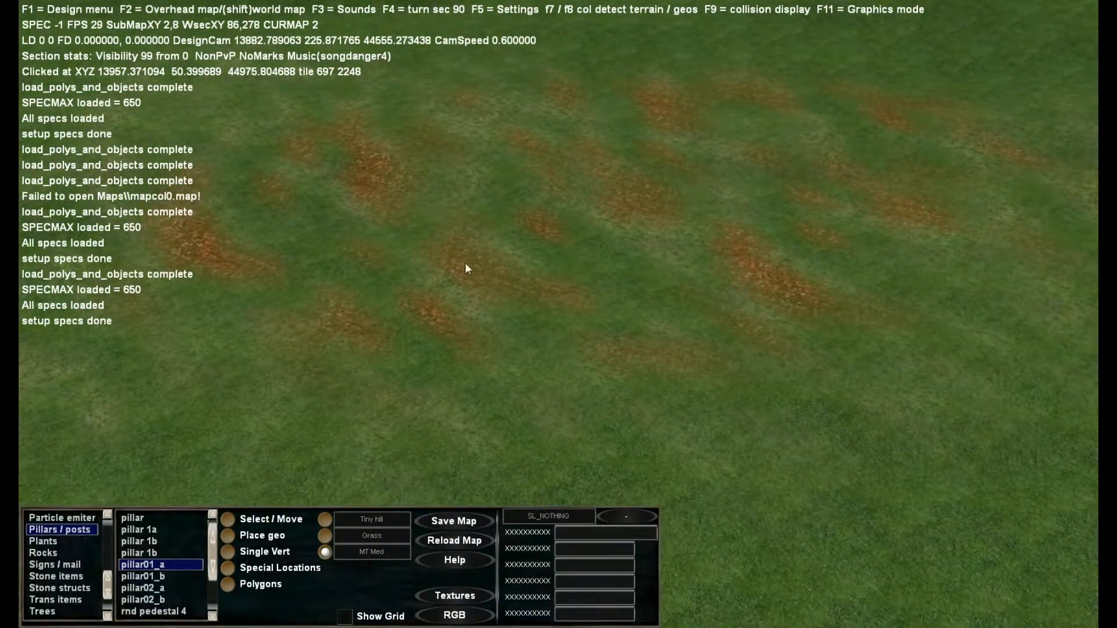
right_click_drag(498, 234, 529, 217)
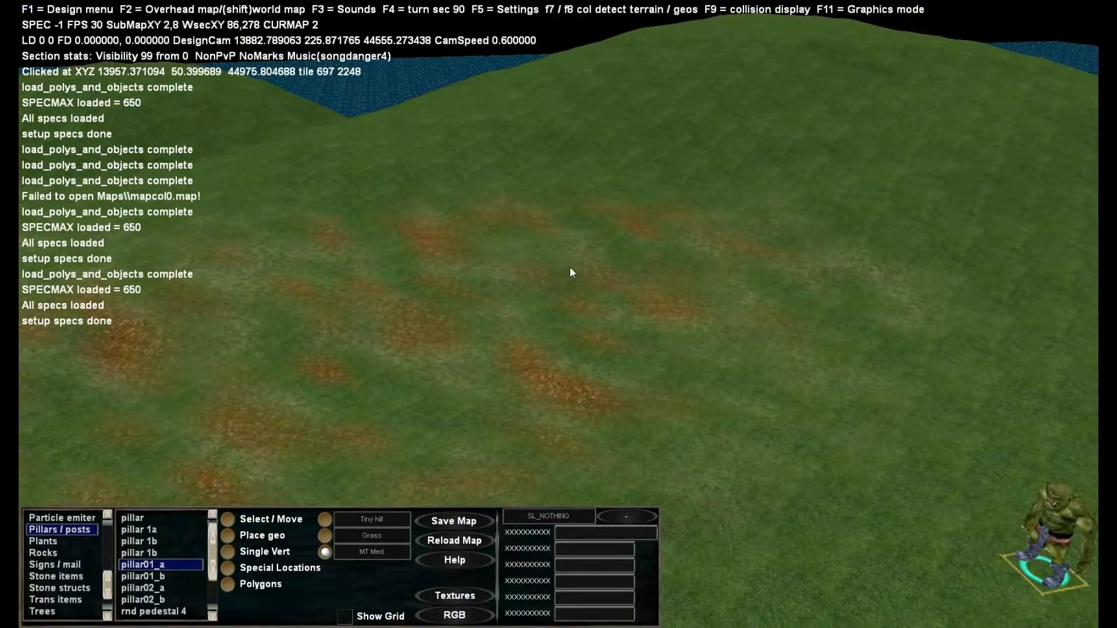
Choose the plain brown dirt texture and paint a long strip with MT Med across the random grass and leaf-litter patches.
right_click_drag(561, 266, 536, 283)
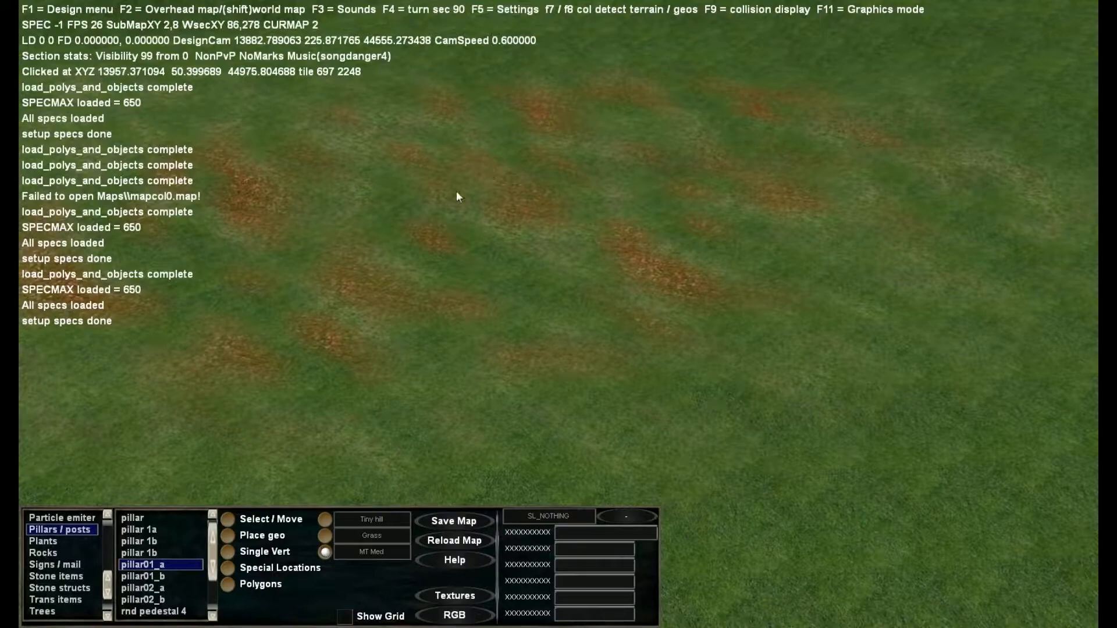
key("w")
mouse_move(554, 207)
right_mouse_down()
mouse_move(540, 200)
mouse_move(556, 230)
right_mouse_up()
key("e")
key("s")
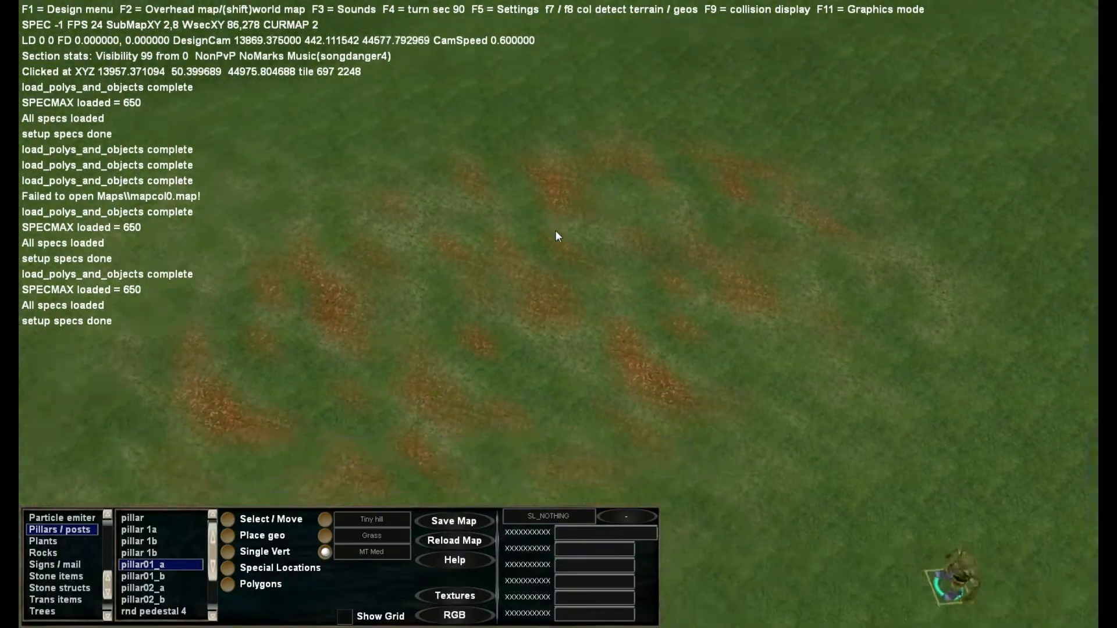
key("e")
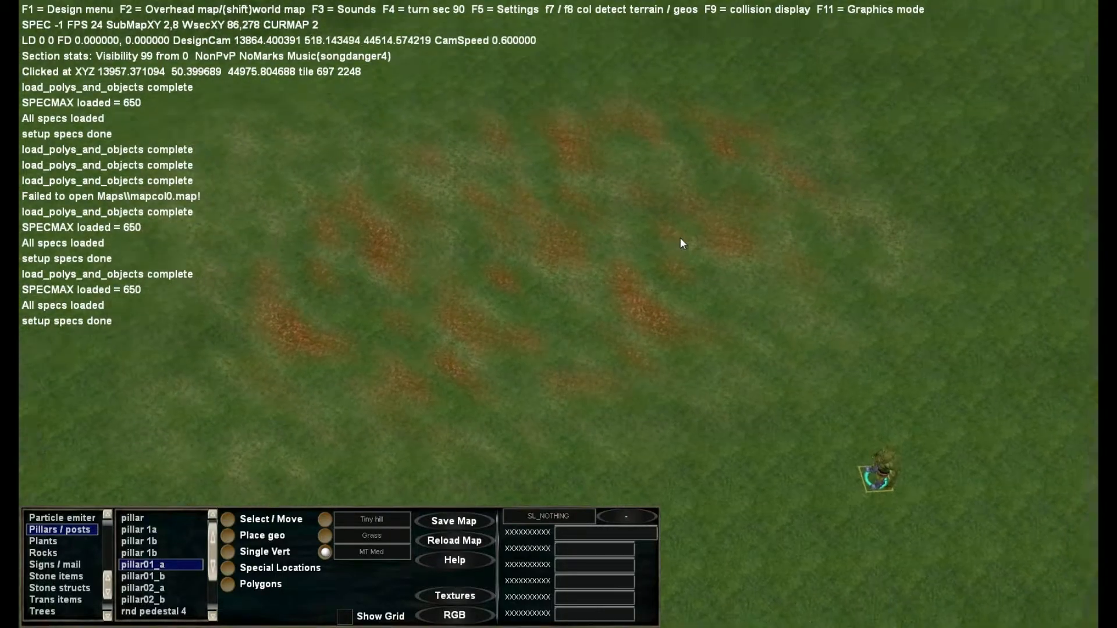
left_click(458, 593)
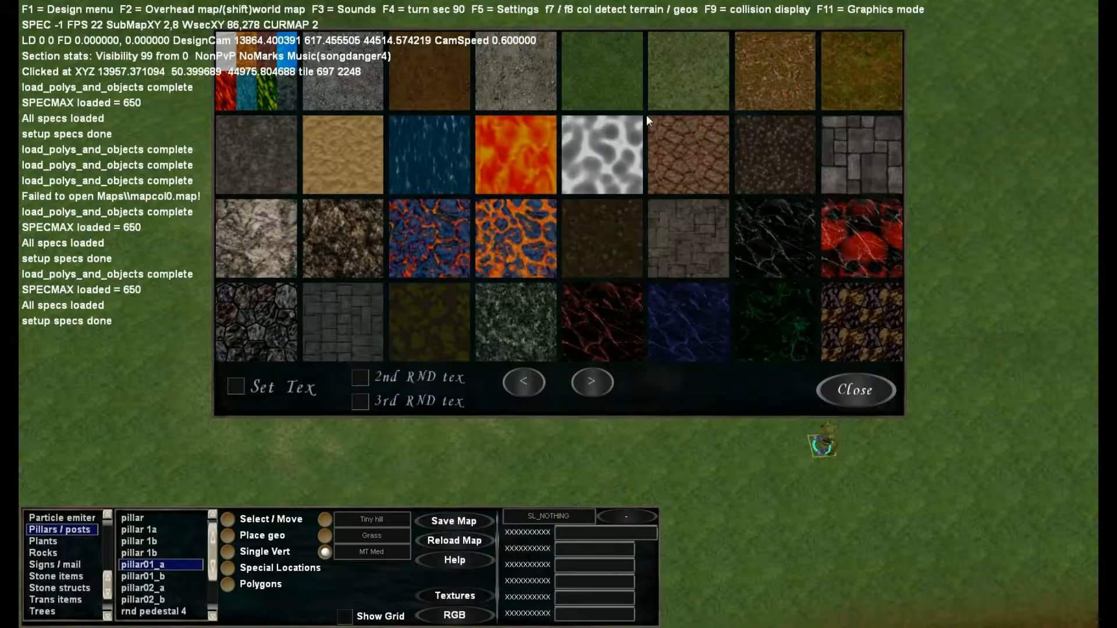
left_click(434, 75)
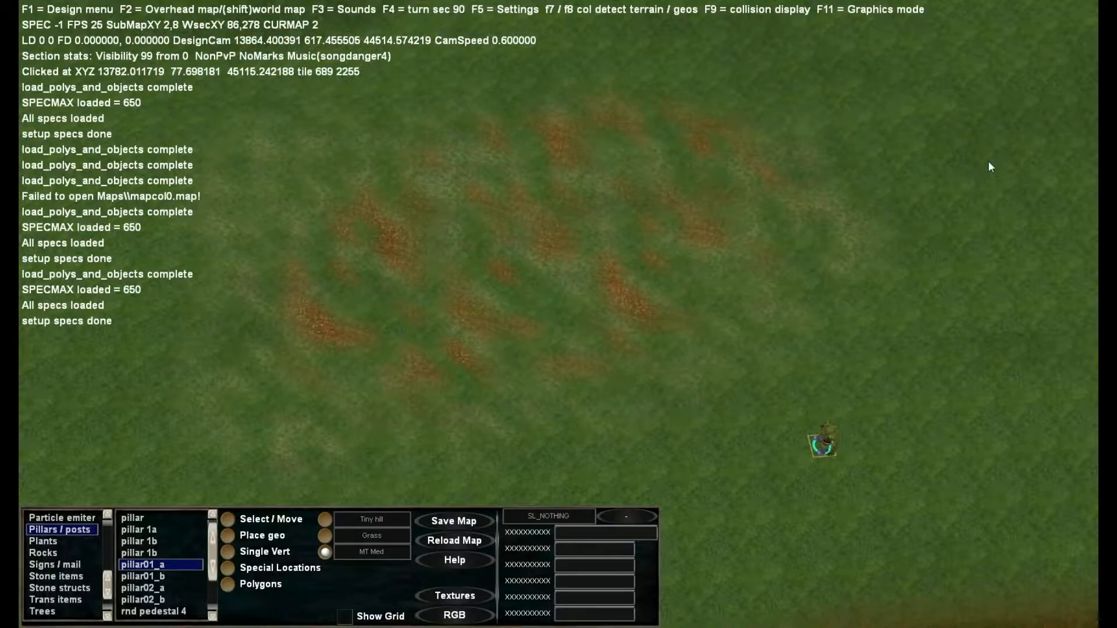
left_click_drag(1023, 36, 747, 178)
mouse_move(638, 226)
left_mouse_down()
mouse_move(498, 282)
mouse_move(71, 377)
left_mouse_up()
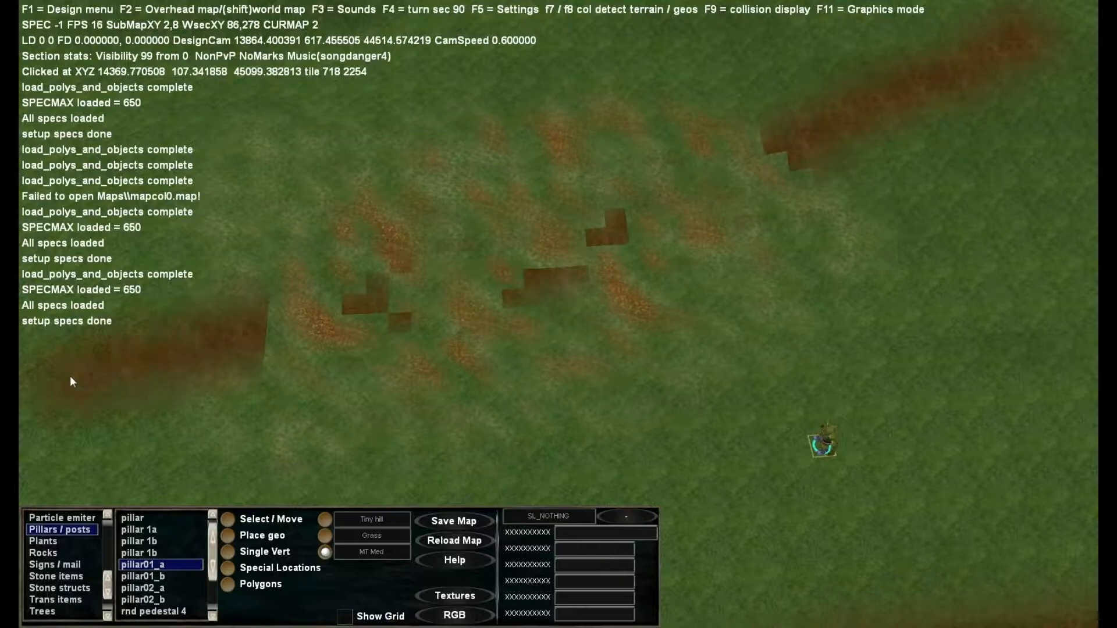
Use Set TX Med to paint a continuous brown dirt path over the broken strip crossing the mixed patches.
left_click(375, 555)
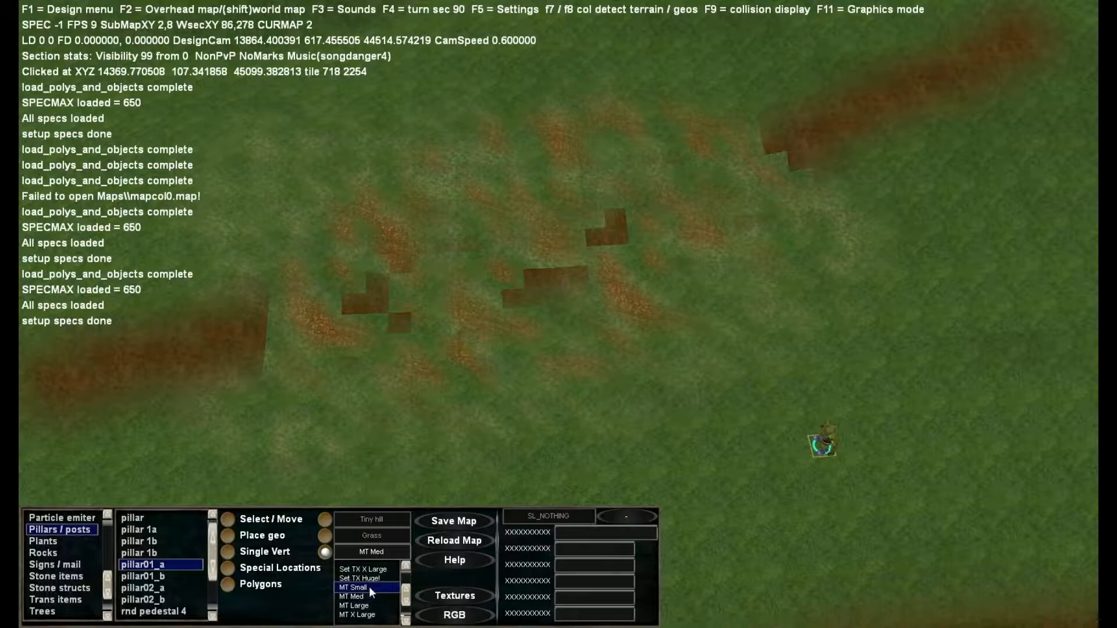
scroll(369, 581, "up", 3)
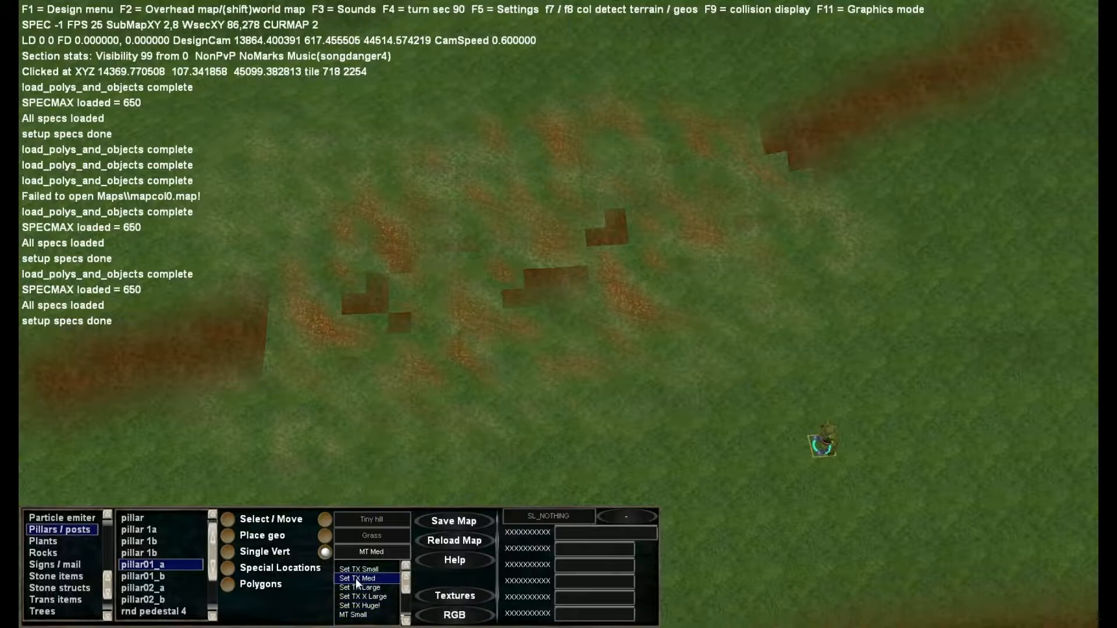
left_click(355, 578)
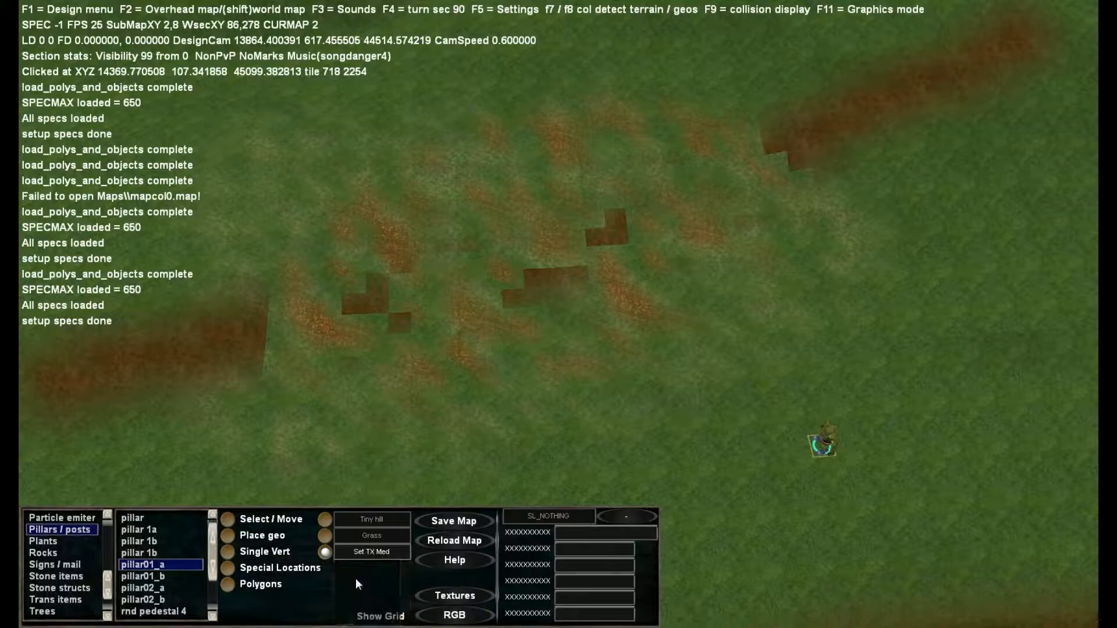
left_click(919, 87)
mouse_move(884, 109)
left_mouse_down()
mouse_move(470, 300)
mouse_move(297, 322)
mouse_move(79, 372)
left_mouse_up()
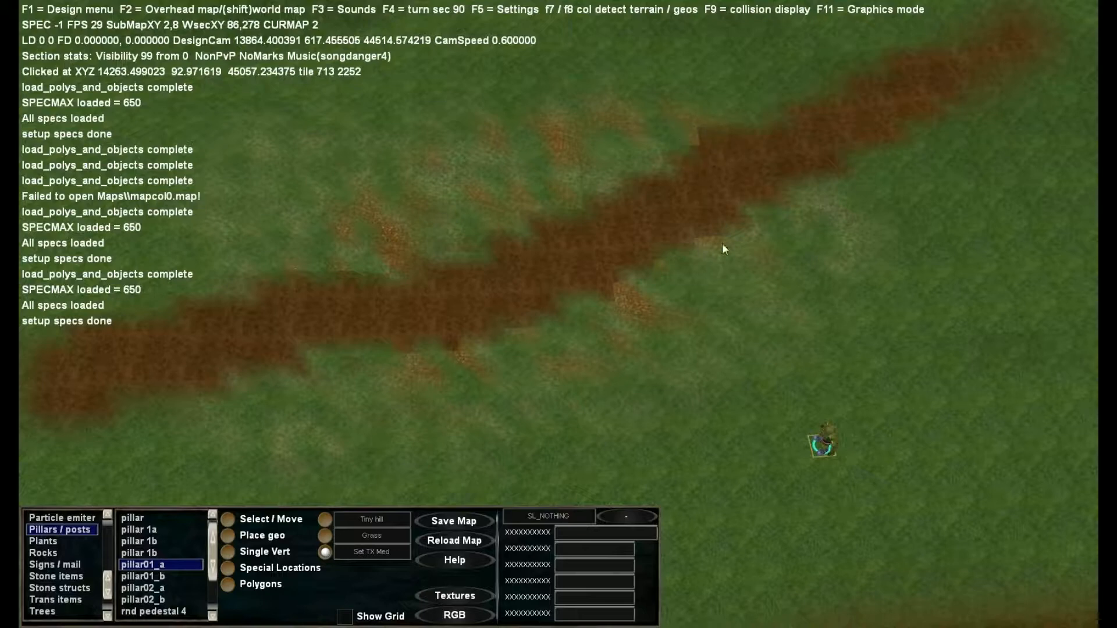
Inspect the dirt path's edges against the mixed patches, and reload the map to discard the painted textures.
key("w")
right_click_drag(729, 228, 714, 222)
key("s")
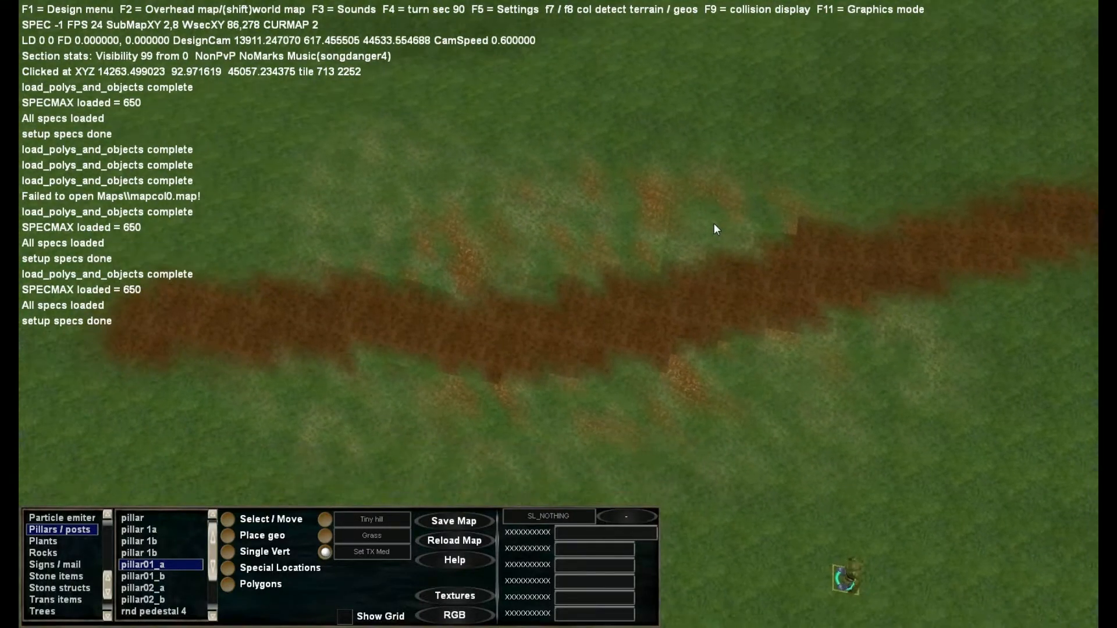
right_click_drag(752, 284, 783, 273)
key("s")
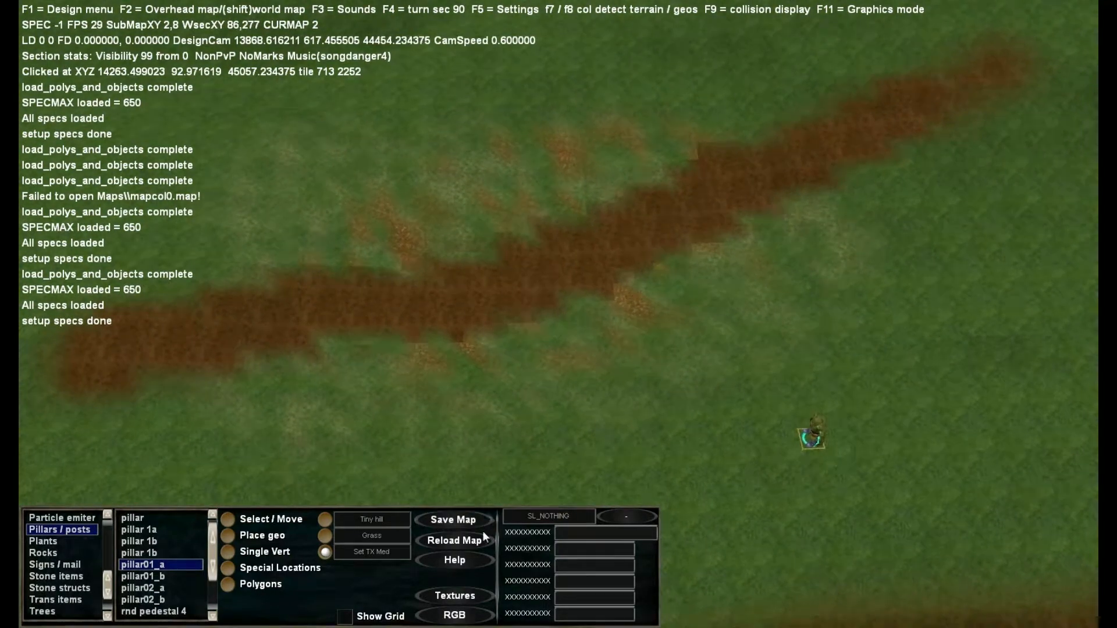
left_click(453, 541)
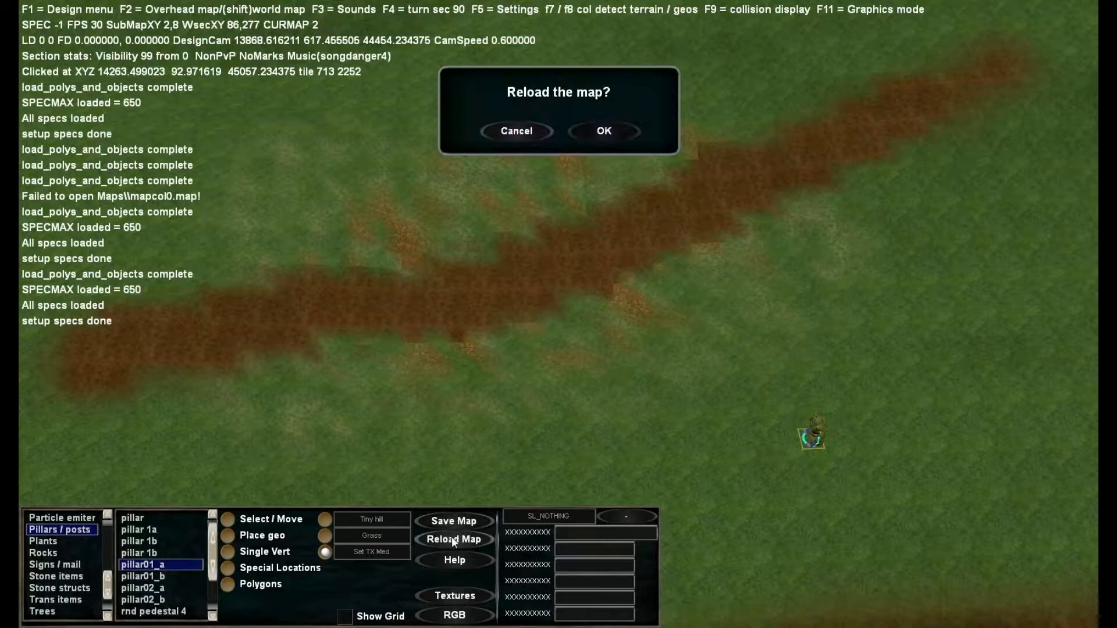
left_click(605, 131)
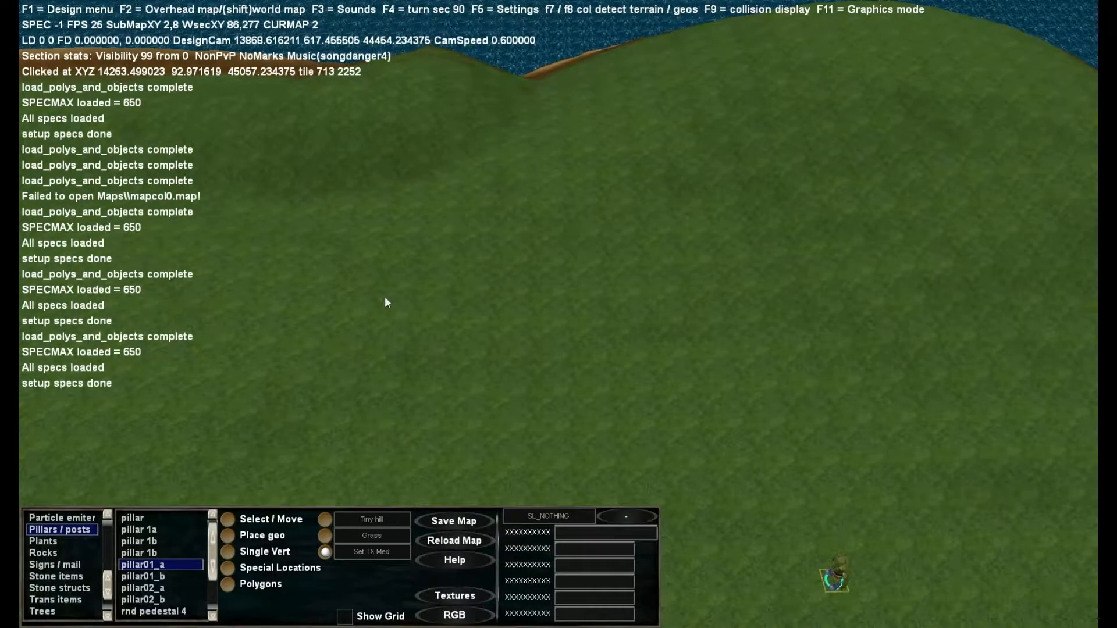
Paint a curved brown dirt path across the plain grass with MT Med, going back over it to fill it in.
left_click(324, 552)
left_click(366, 553)
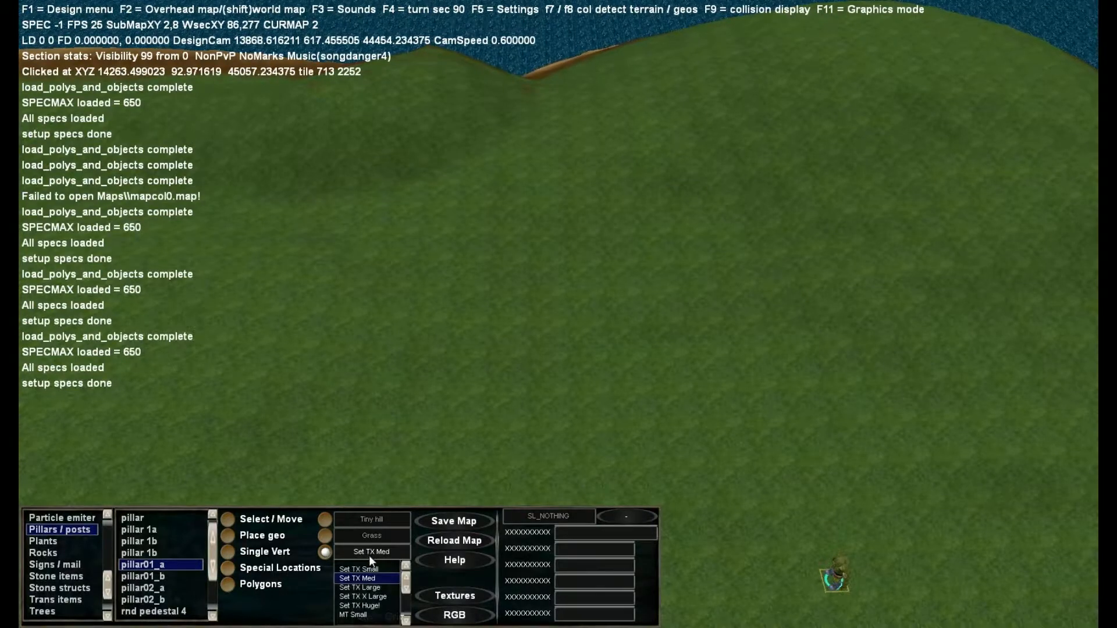
scroll(365, 600, "down", 1)
left_click(365, 598)
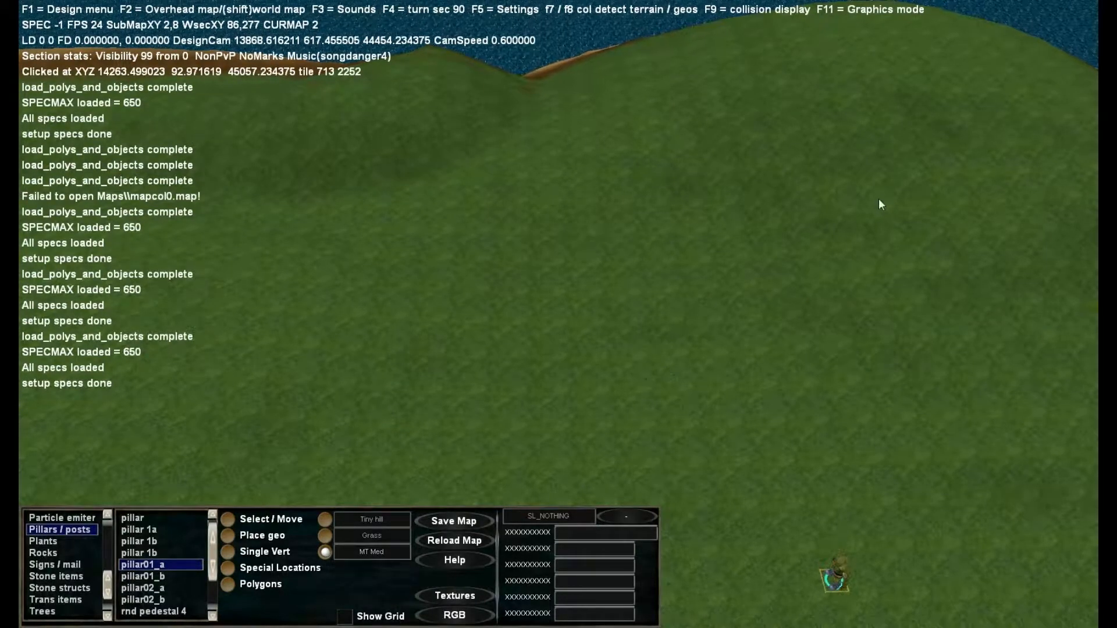
mouse_move(879, 199)
left_mouse_down()
mouse_move(767, 295)
mouse_move(454, 401)
mouse_move(134, 453)
left_mouse_up()
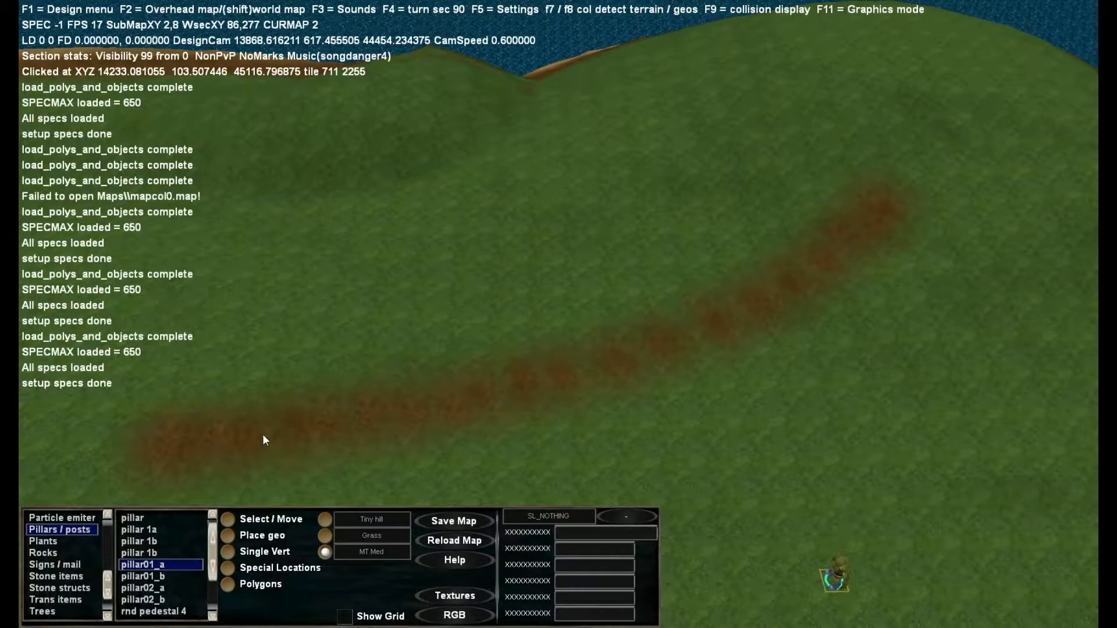
mouse_move(263, 434)
left_mouse_down()
mouse_move(609, 362)
mouse_move(738, 315)
mouse_move(854, 232)
left_mouse_up()
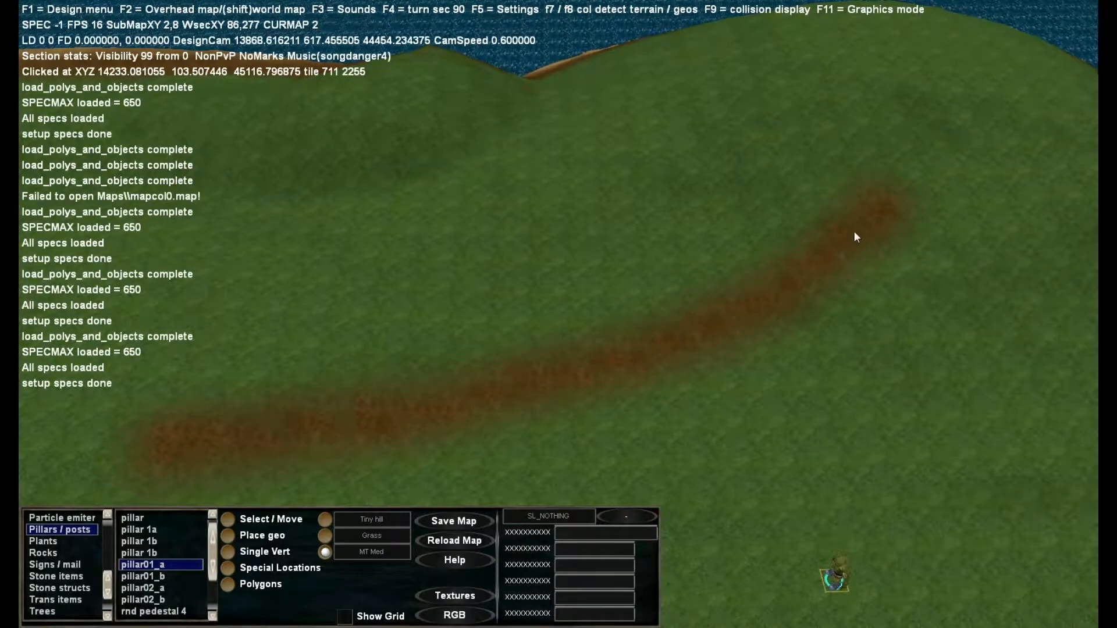
Place a patch of Flowers 1 on the grass between the dirt path and the near shoreline.
key("Down")
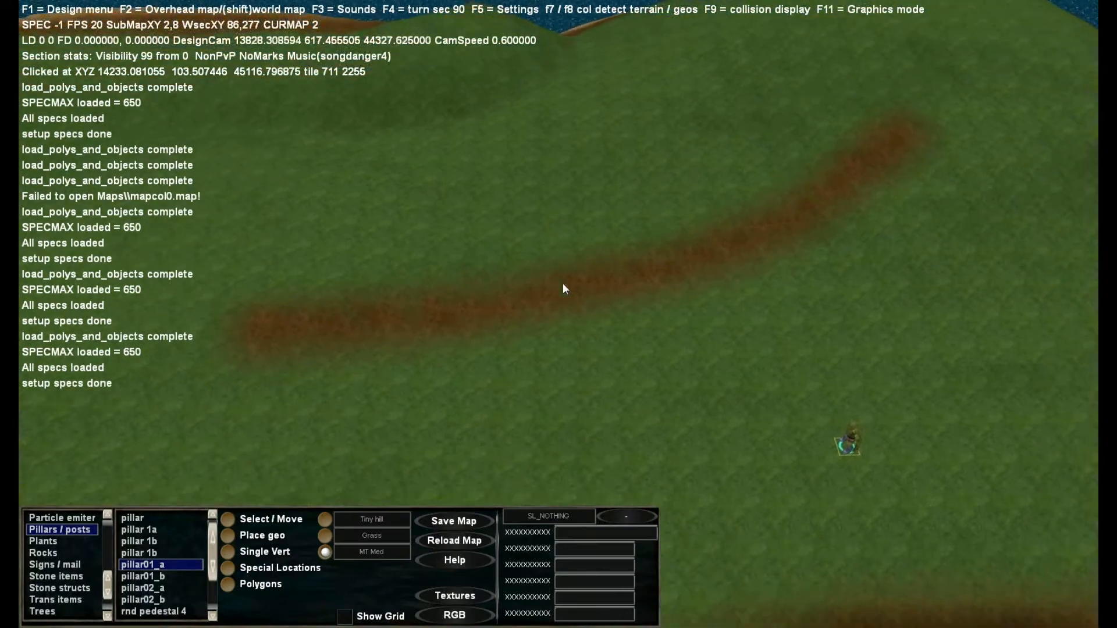
key("Up")
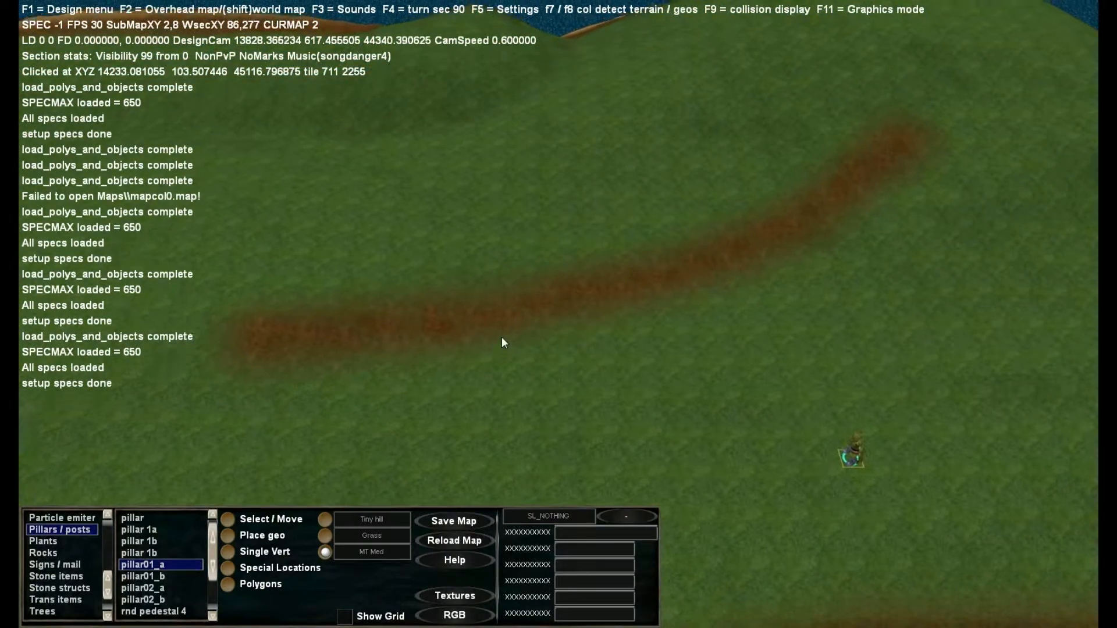
key("Up")
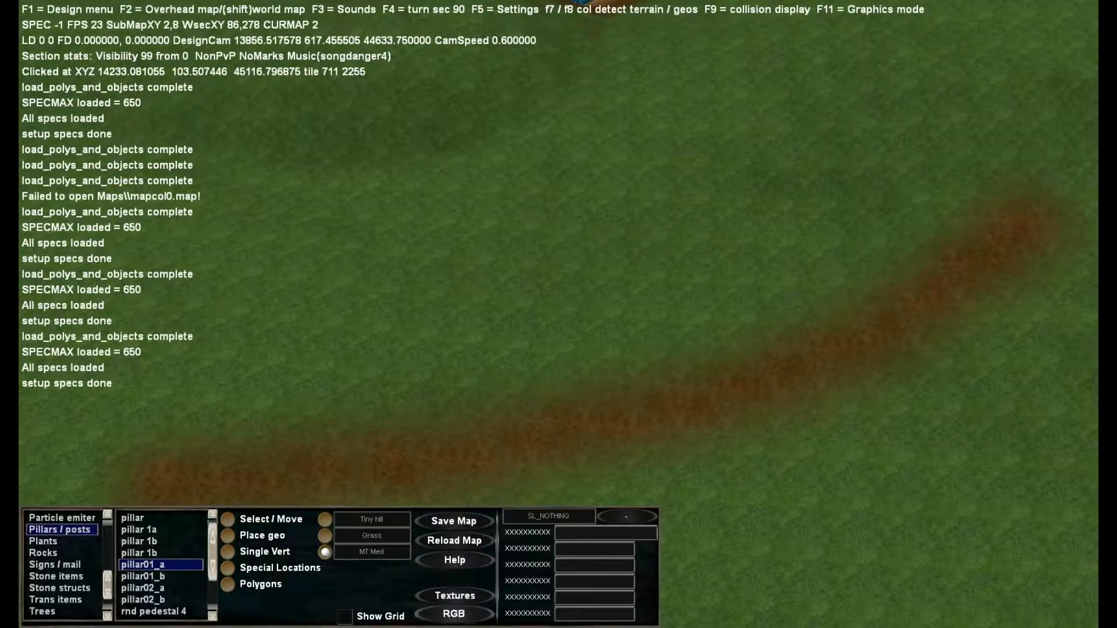
key("Down")
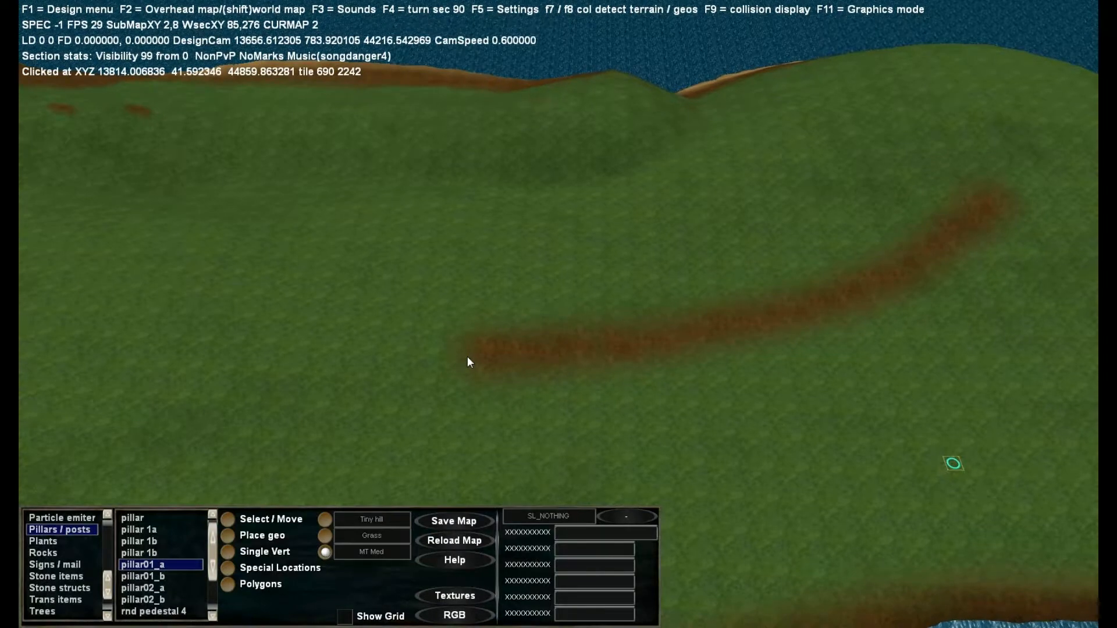
scroll(439, 319, "down", 2)
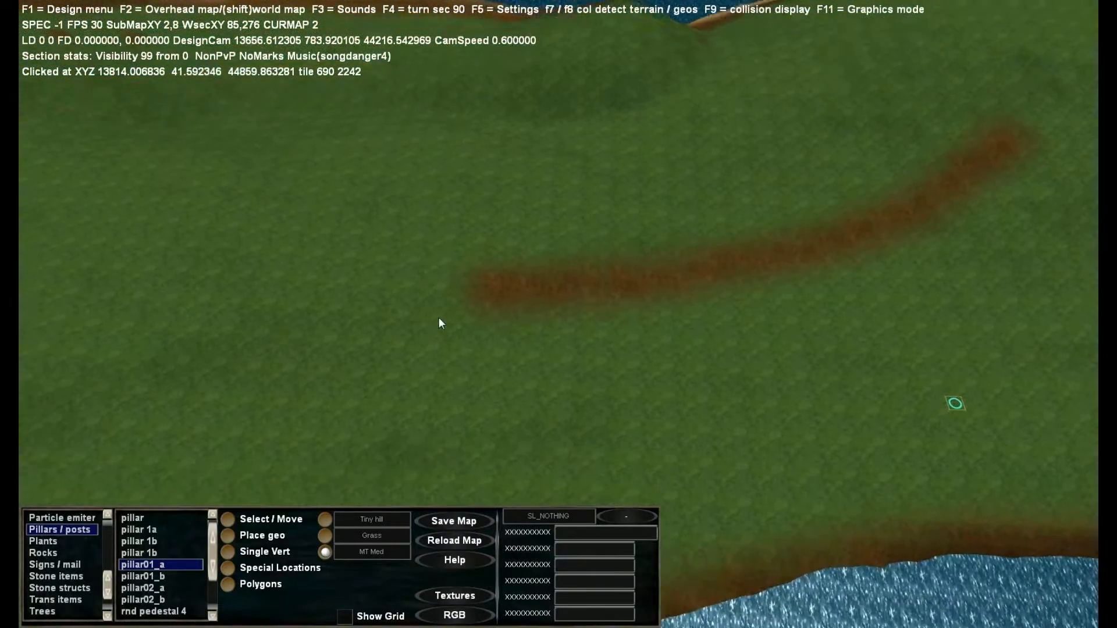
left_click(369, 534)
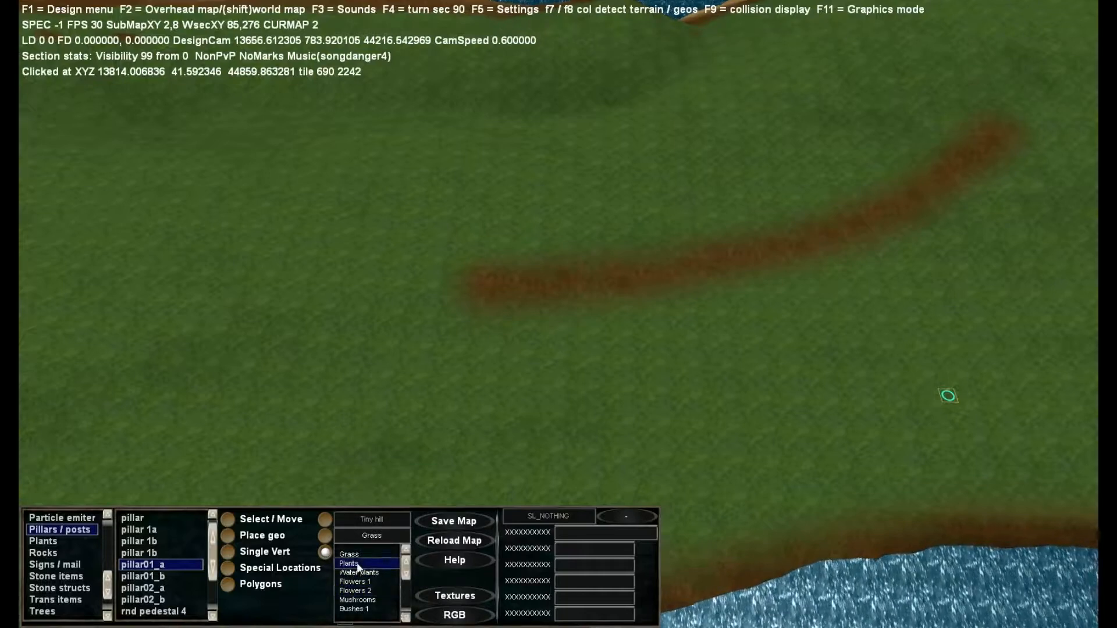
mouse_move(406, 572)
left_mouse_down()
mouse_move(409, 610)
mouse_move(411, 562)
left_mouse_up()
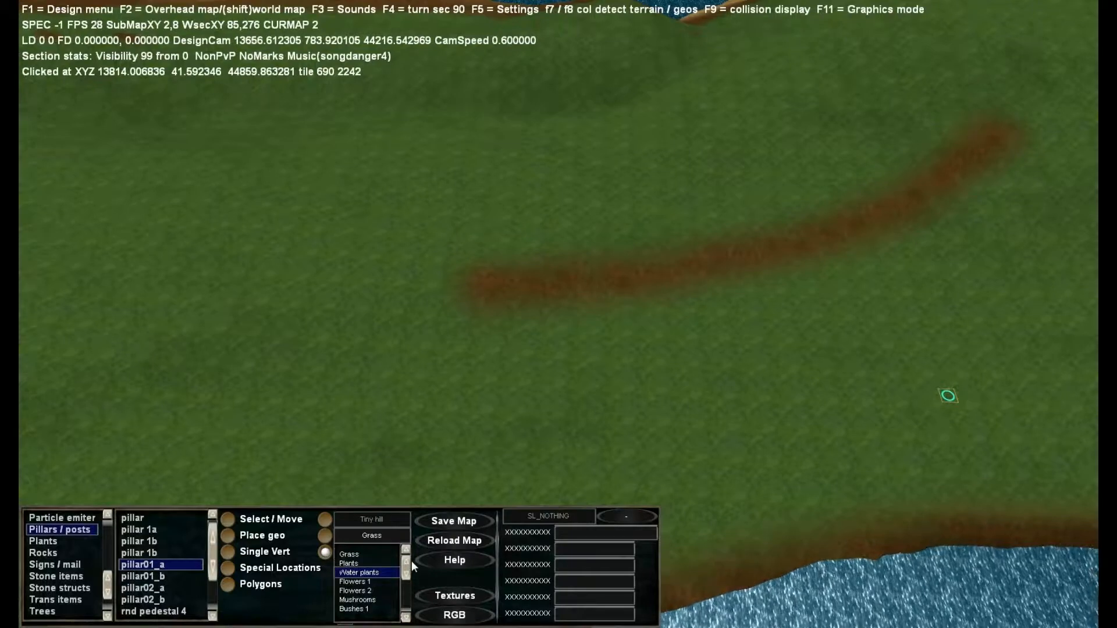
left_click(358, 581)
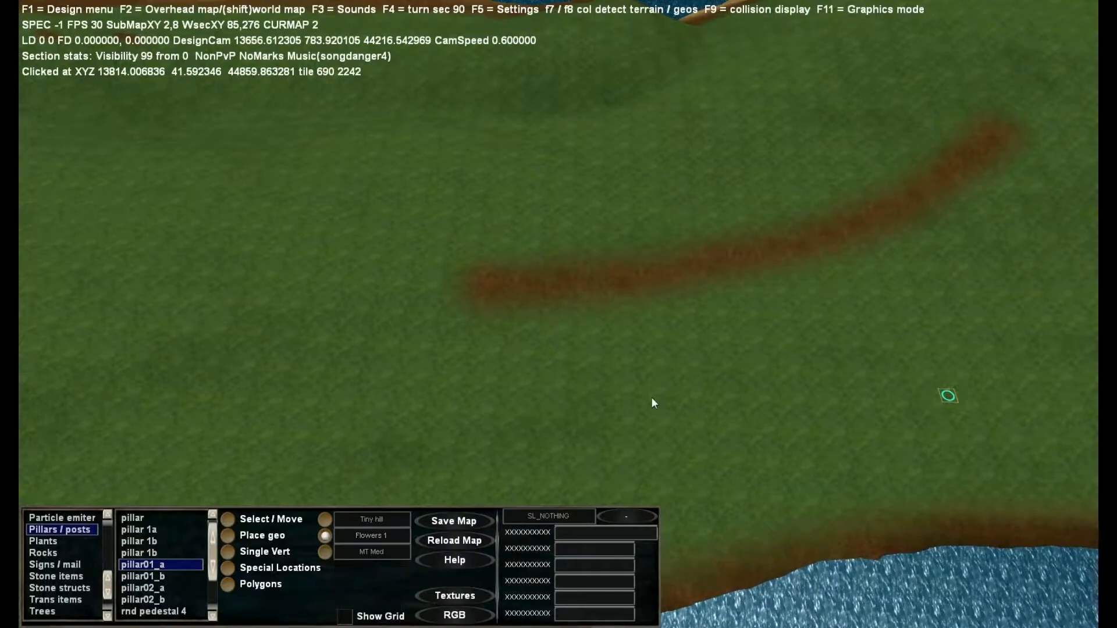
mouse_move(651, 400)
left_mouse_down()
mouse_move(613, 404)
mouse_move(685, 418)
mouse_move(748, 403)
mouse_move(668, 372)
mouse_move(630, 386)
left_mouse_up()
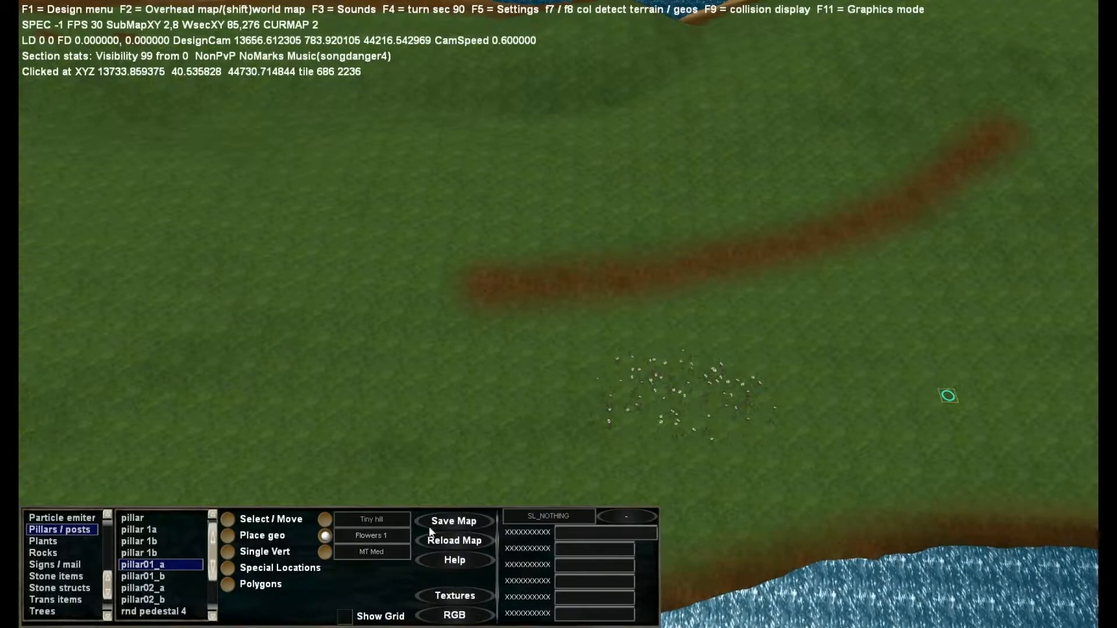
Scatter a cluster of Mushrooms on the grass near the flower-side end of the dirt path.
left_click(389, 534)
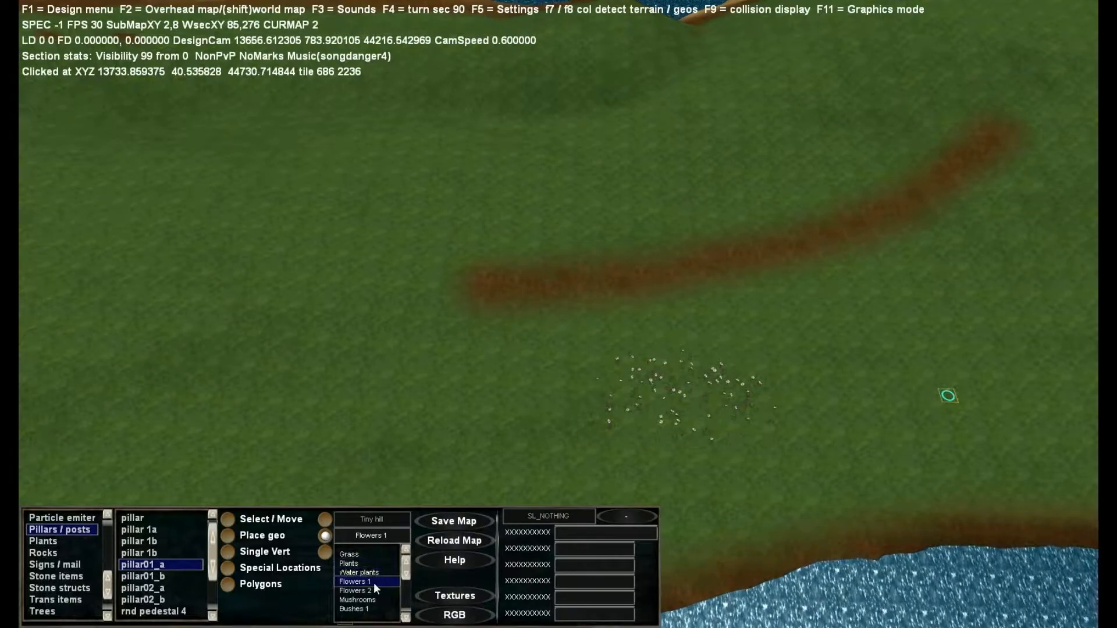
scroll(372, 583, "down", 1)
left_click(368, 574)
left_click(403, 341)
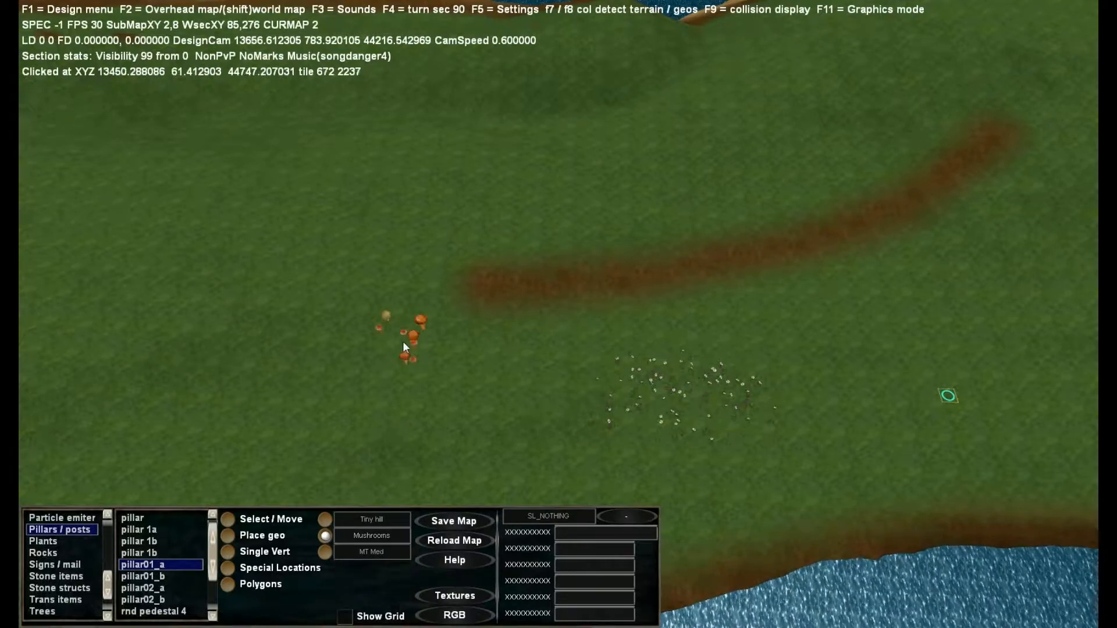
mouse_move(403, 341)
left_mouse_down()
mouse_move(274, 340)
mouse_move(320, 407)
mouse_move(341, 341)
mouse_move(400, 394)
left_mouse_up()
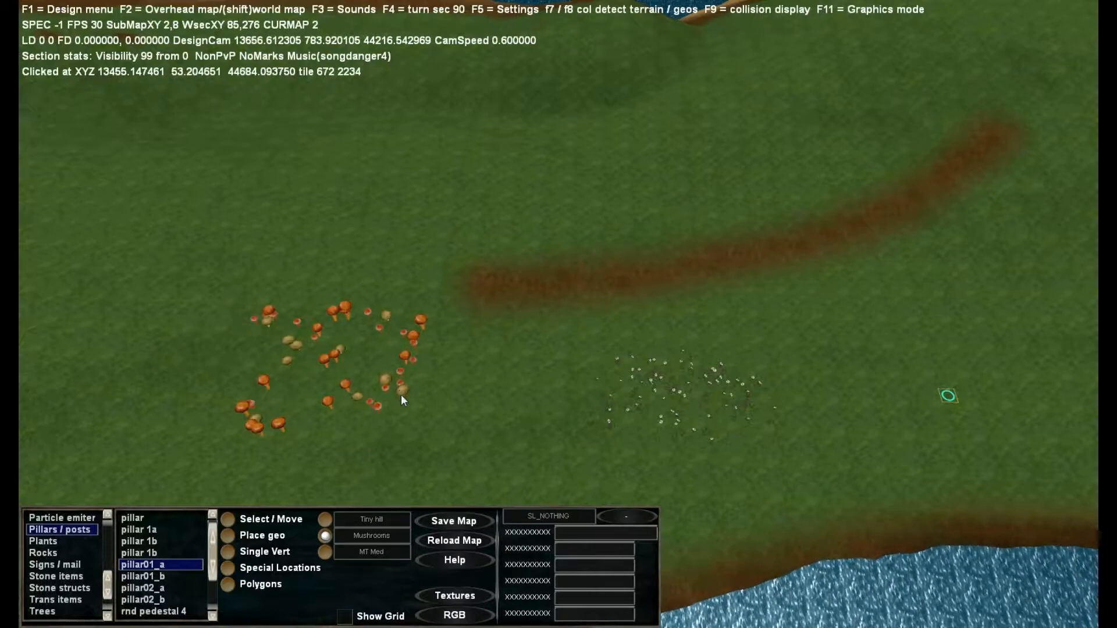
Place several groups of Forest 1 trees along the grass between the dirt path and the far shore.
left_click(368, 536)
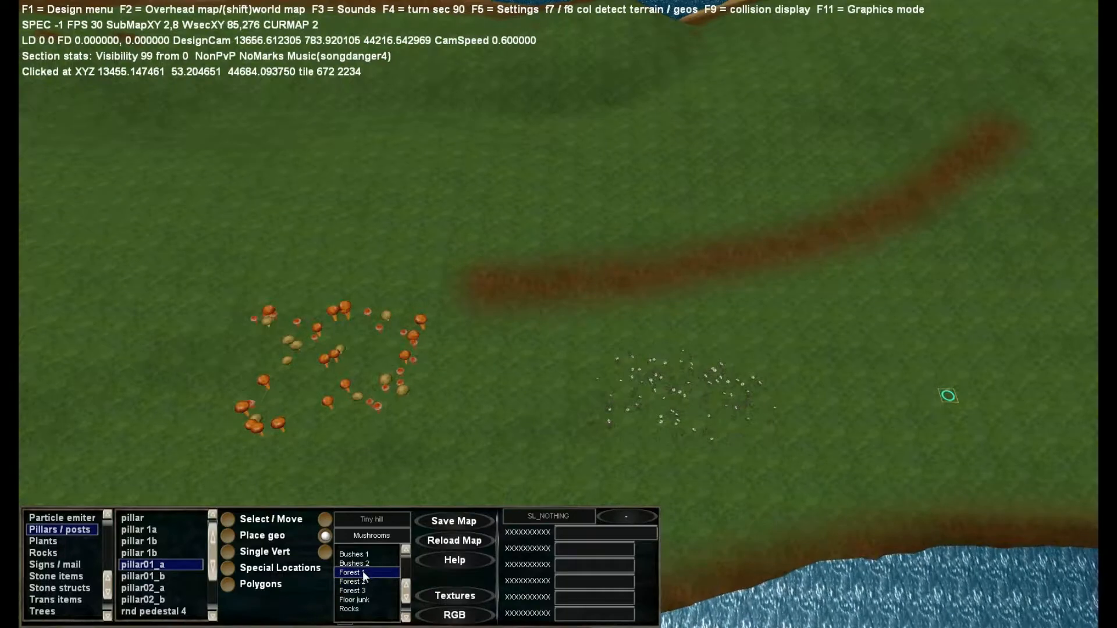
left_click(362, 573)
right_click_drag(590, 392, 612, 369)
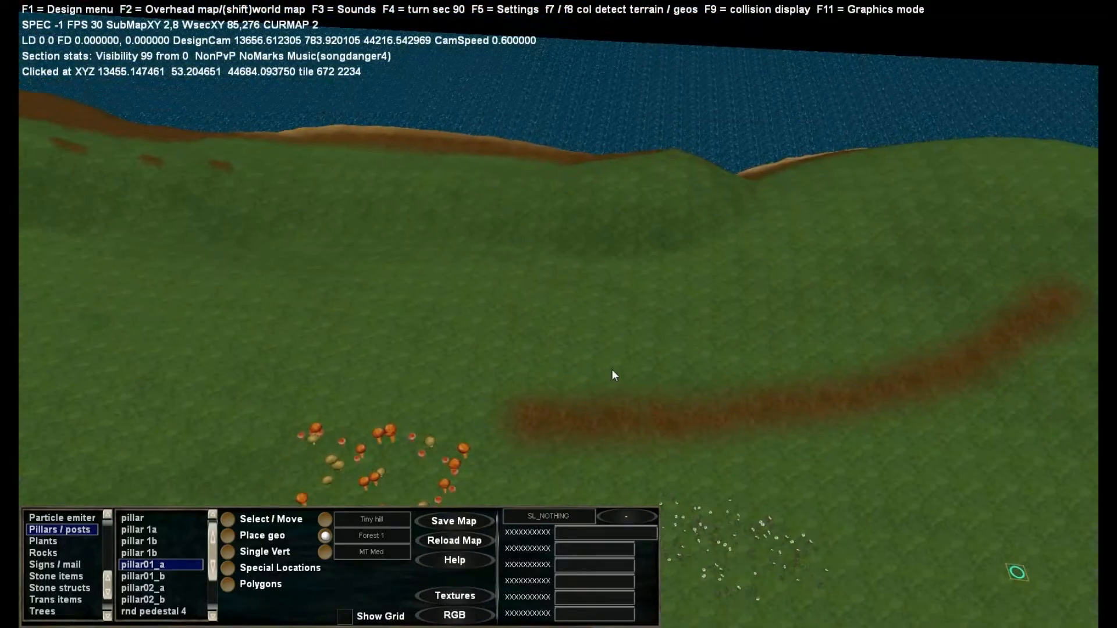
left_click(851, 263)
left_click(714, 259)
left_click(545, 255)
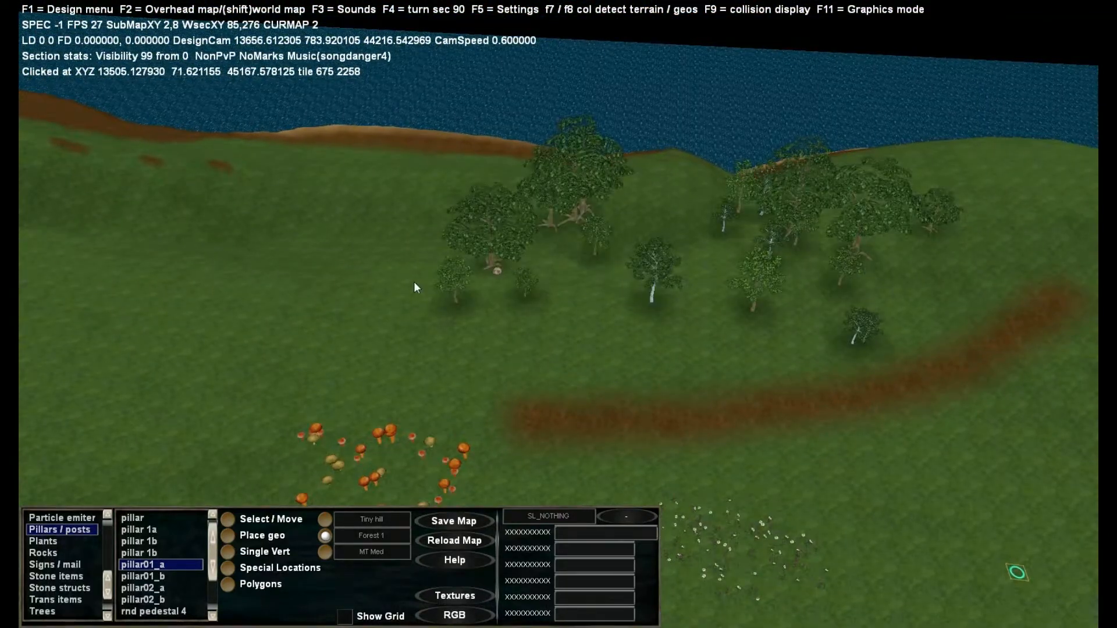
left_click(328, 289)
Add a group of Forest 2 trees on the grass behind the mushroom cluster, beside the Forest 1 trees.
right_click_drag(386, 284, 576, 313)
key("s")
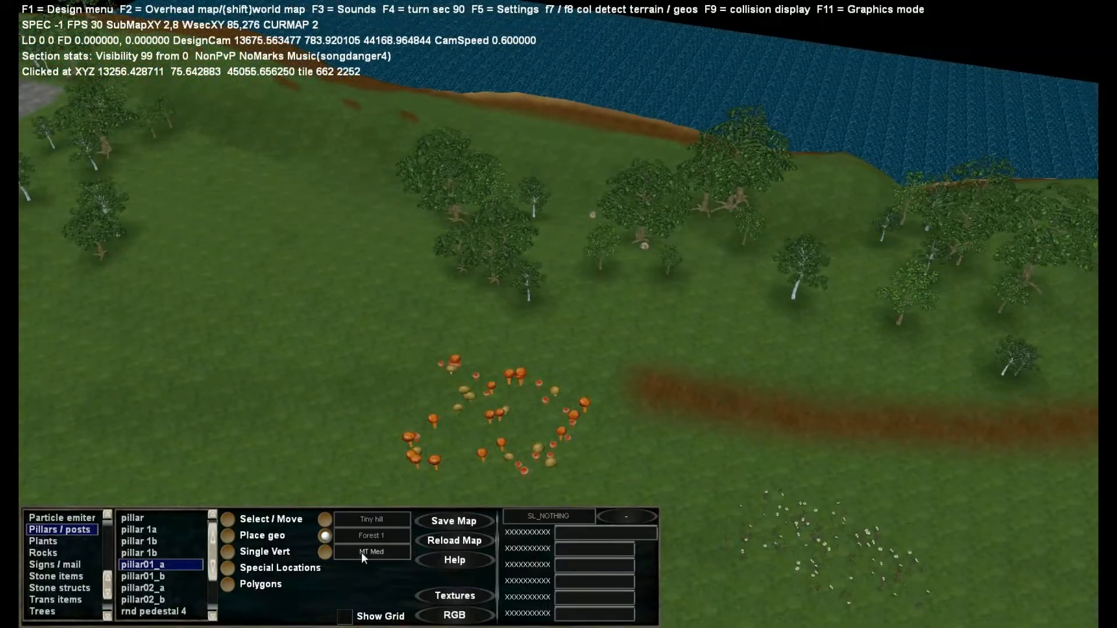
left_click(361, 553)
left_click(368, 580)
left_click(366, 286)
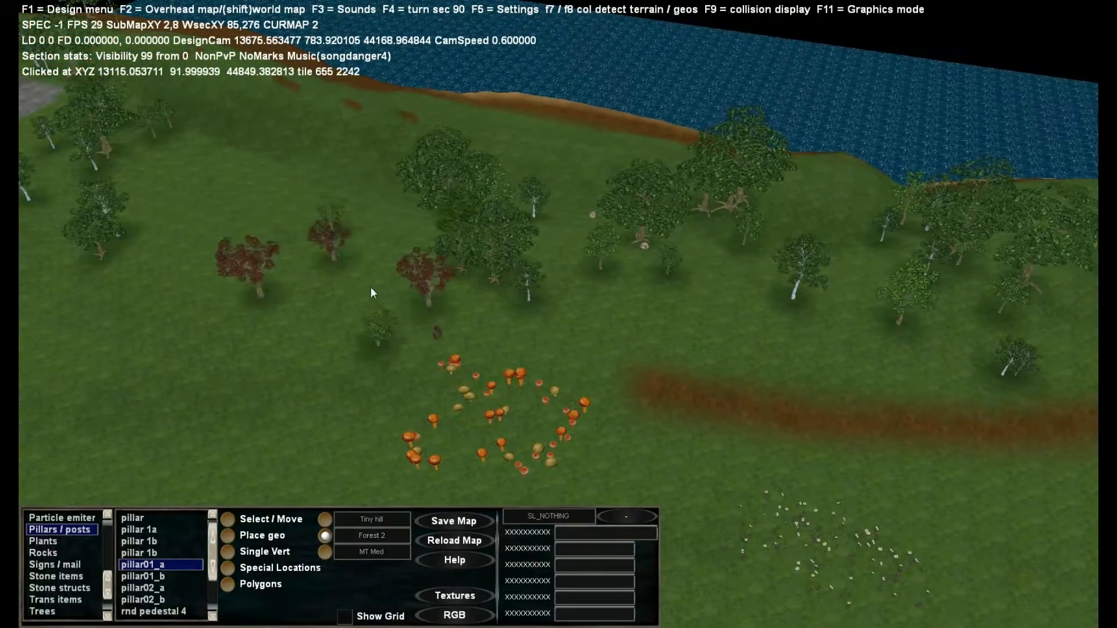
Place more groups of Forest 2 trees on the grass around the mushroom cluster, on the side away from the dirt path.
left_click(261, 348)
left_click(110, 381)
key("s")
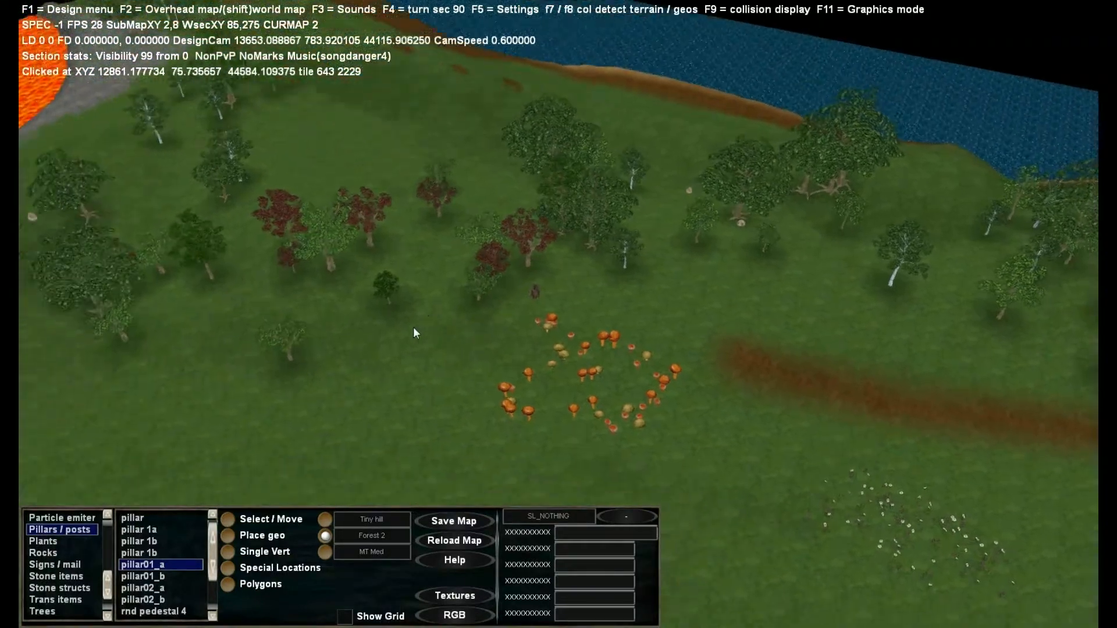
left_click(313, 386)
left_click(485, 399)
right_click_drag(486, 399, 526, 379)
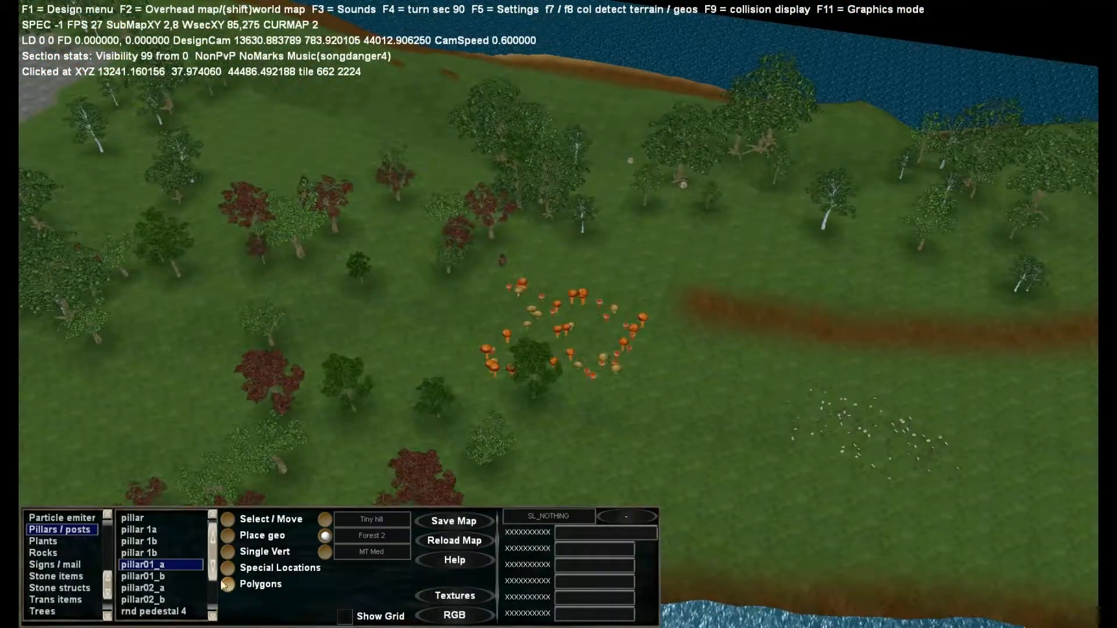
Place several groups of Forest 3 trees around the flower patch and along the grass between the dirt path and the near shore.
left_click(362, 541)
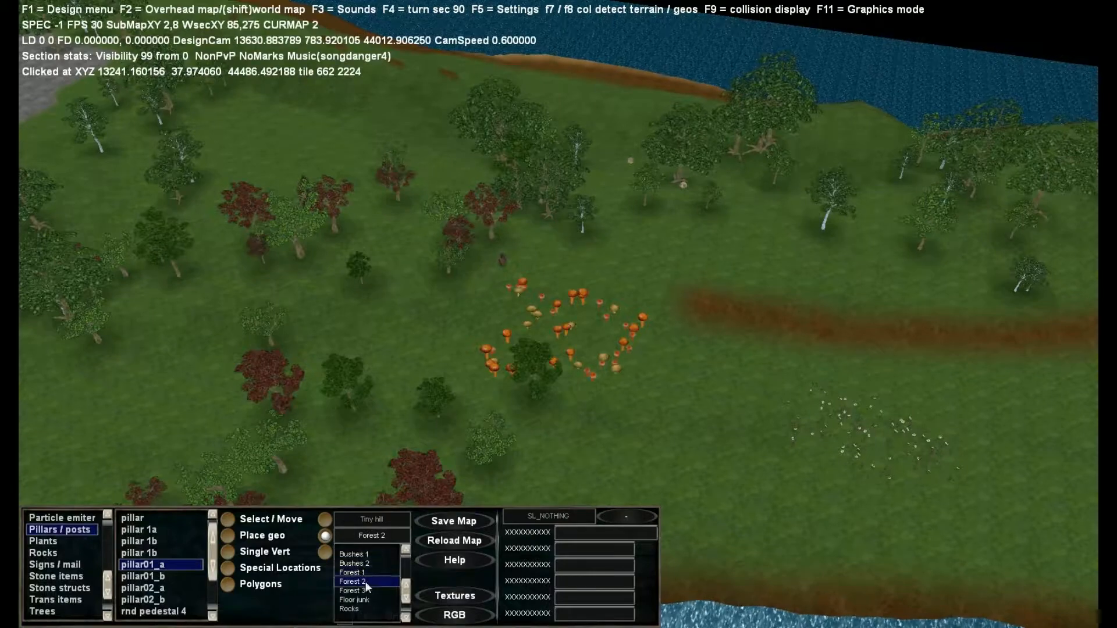
left_click(368, 587)
left_click(755, 437)
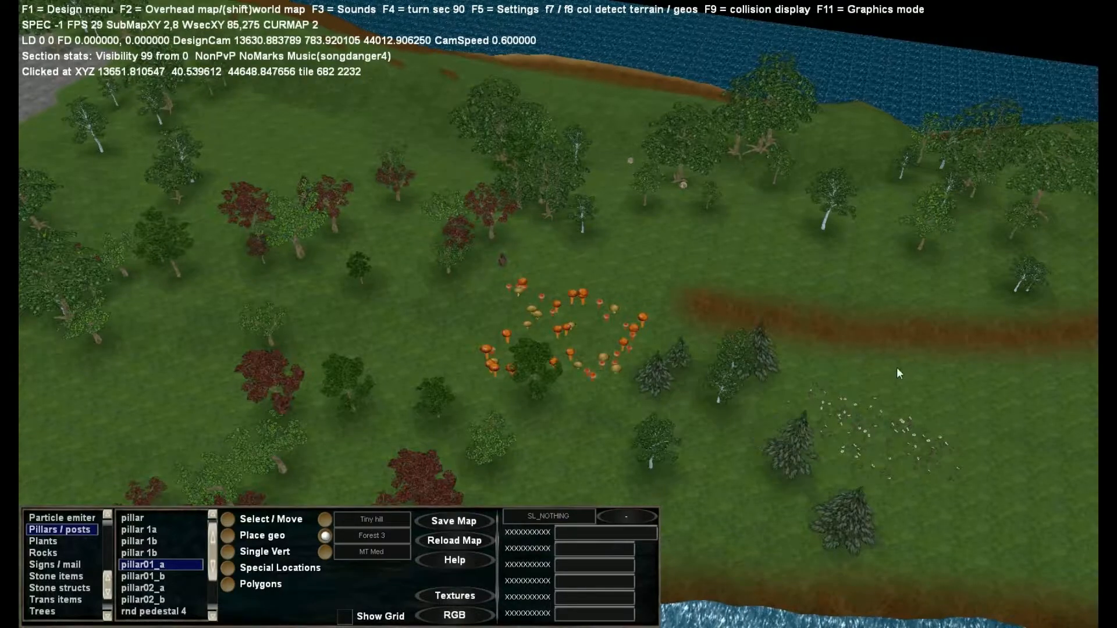
left_click(897, 370)
right_click_drag(847, 401, 885, 390)
left_click(949, 338)
left_click(863, 393)
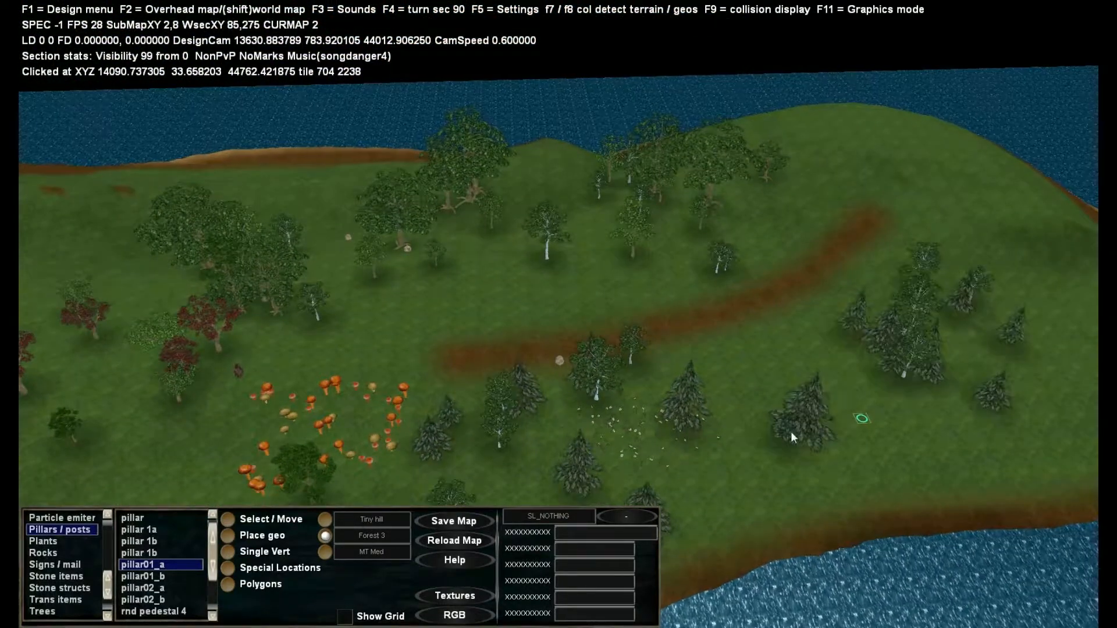
left_click(780, 446)
left_click(790, 360)
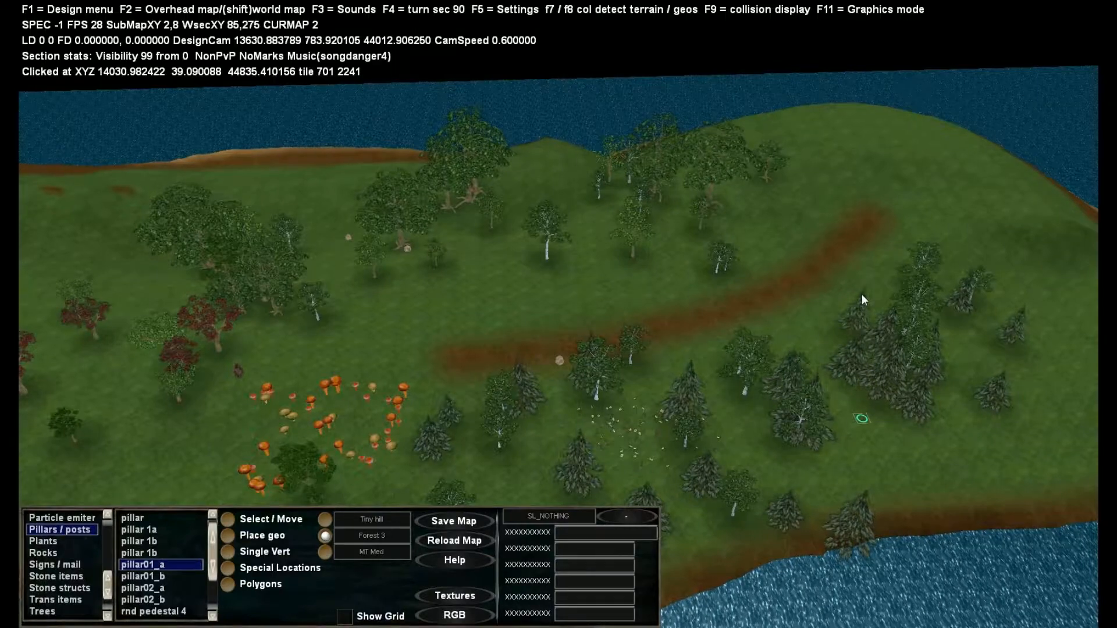
right_click_drag(822, 293, 781, 297)
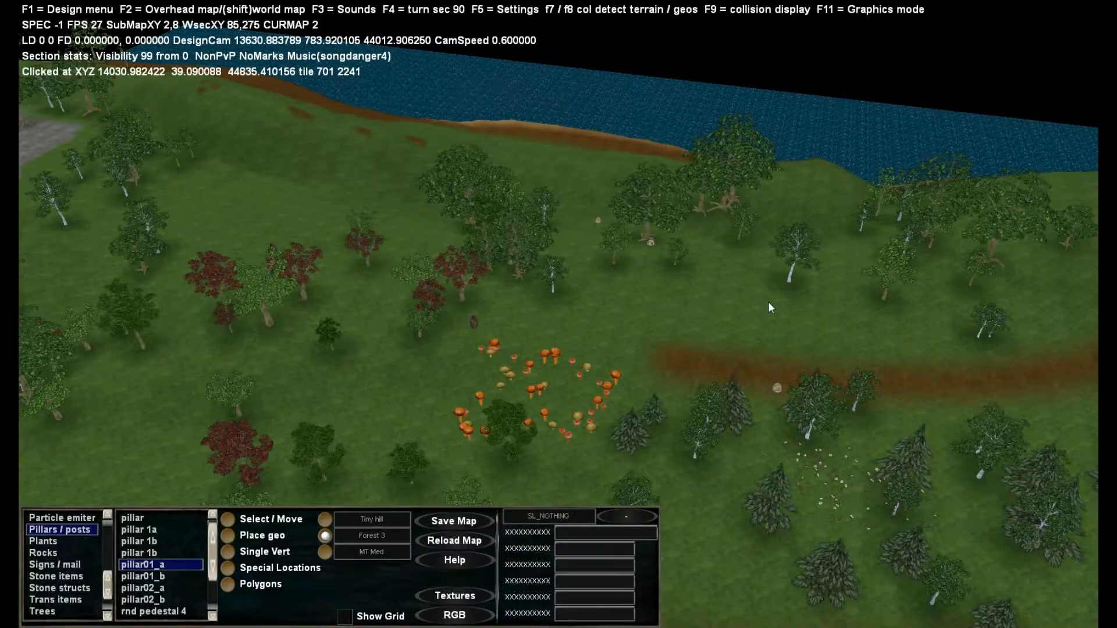
mouse_move(768, 302)
right_mouse_down()
mouse_move(743, 303)
mouse_move(764, 316)
right_mouse_up()
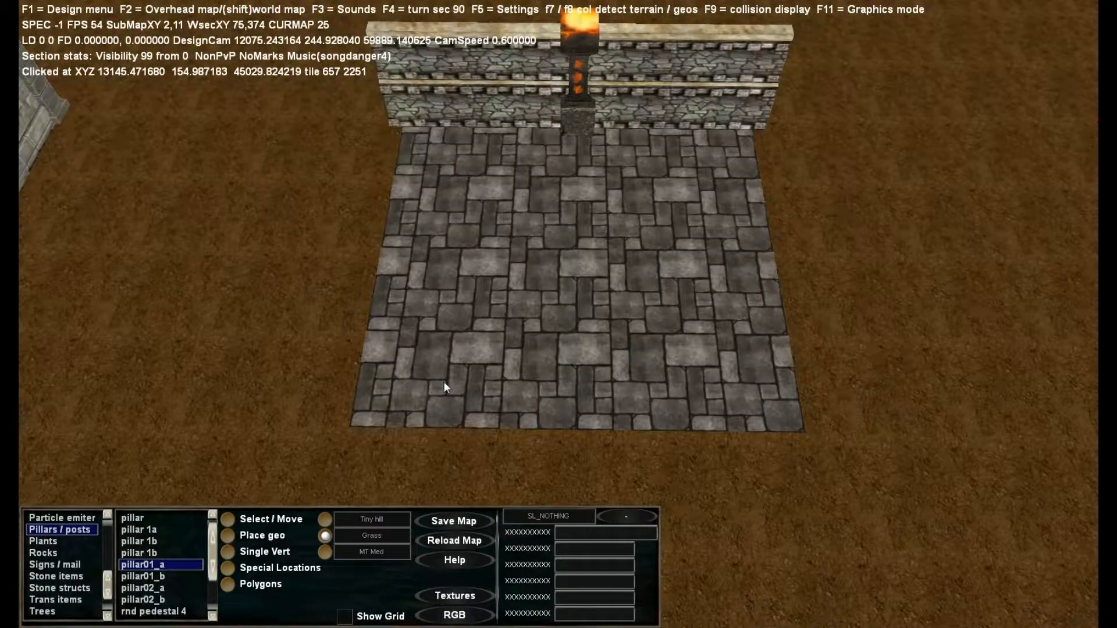
Scatter Floor junk across the stone-tiled floor in front of the torch-lit wall.
right_click_drag(512, 354, 516, 349)
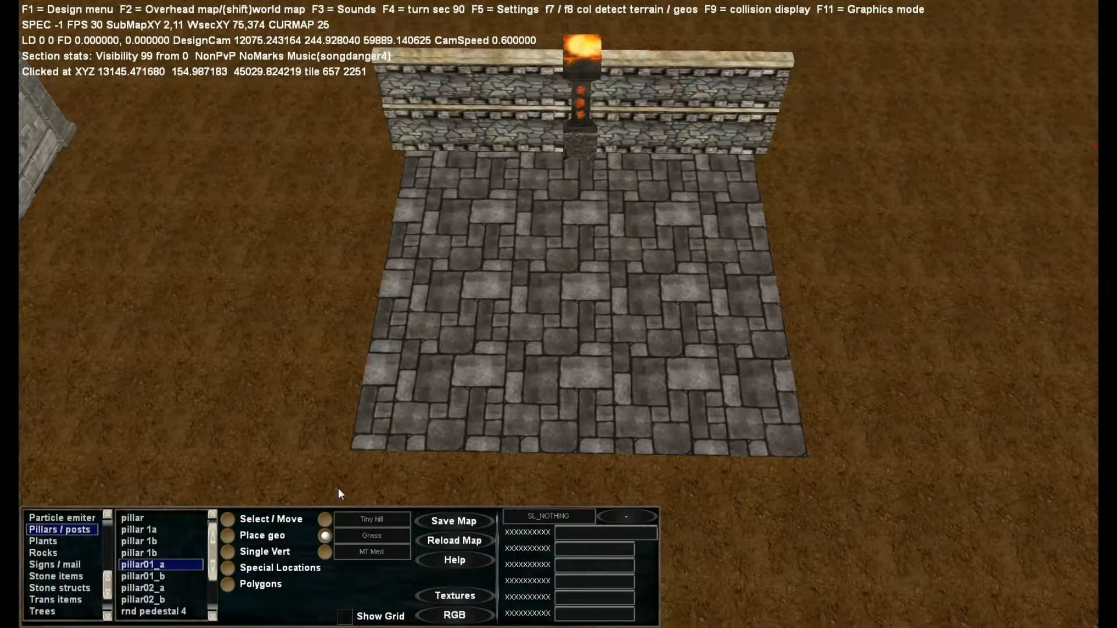
left_click(370, 534)
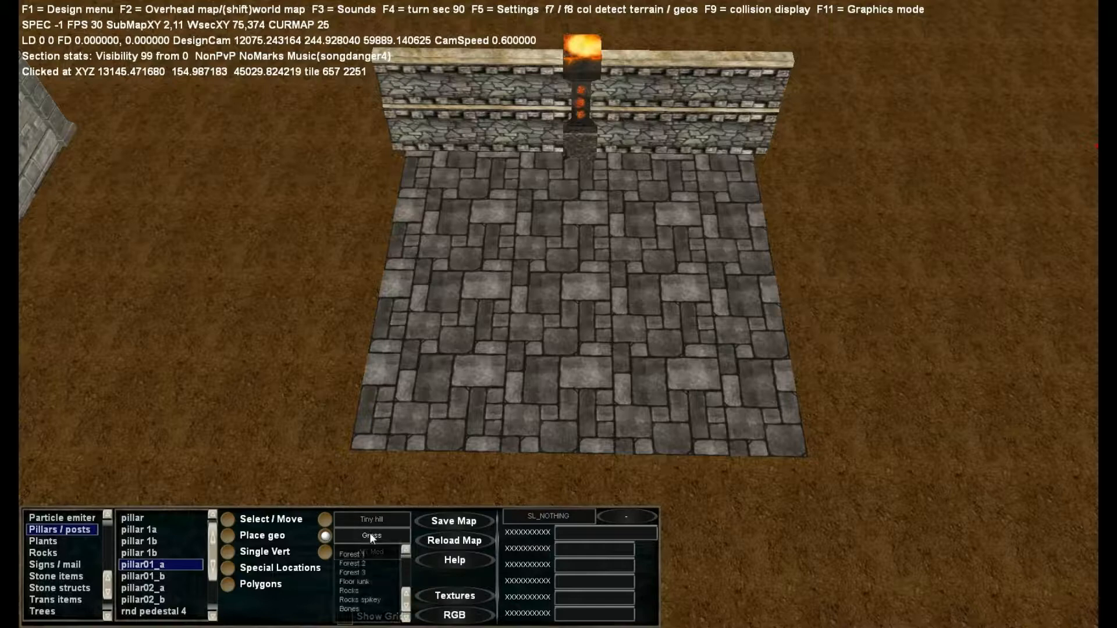
left_click(362, 581)
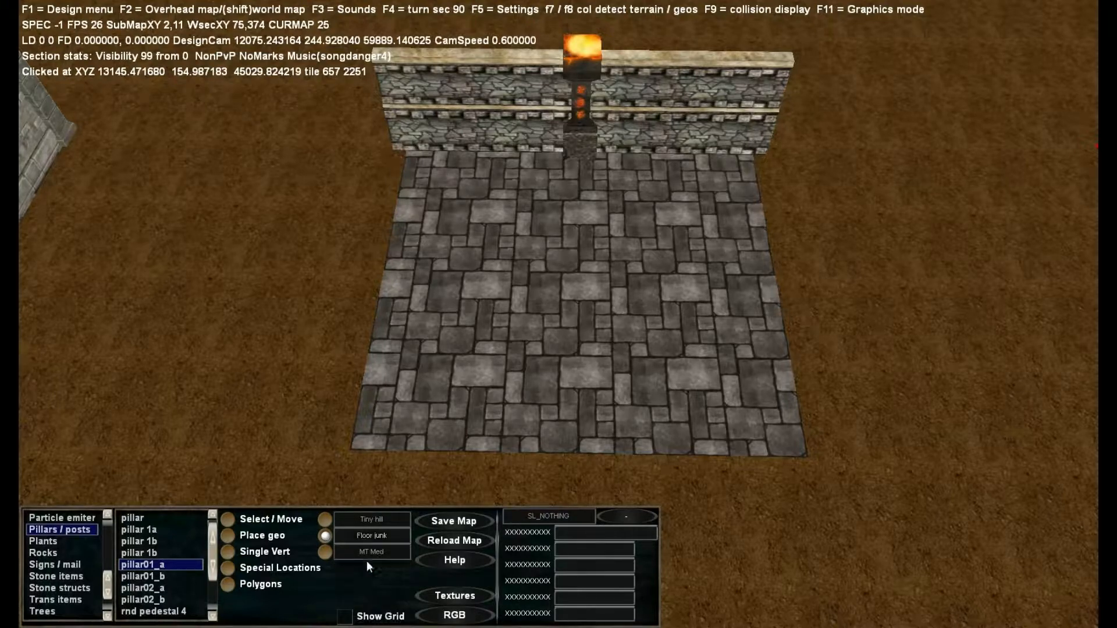
left_click(729, 292)
left_click(658, 253)
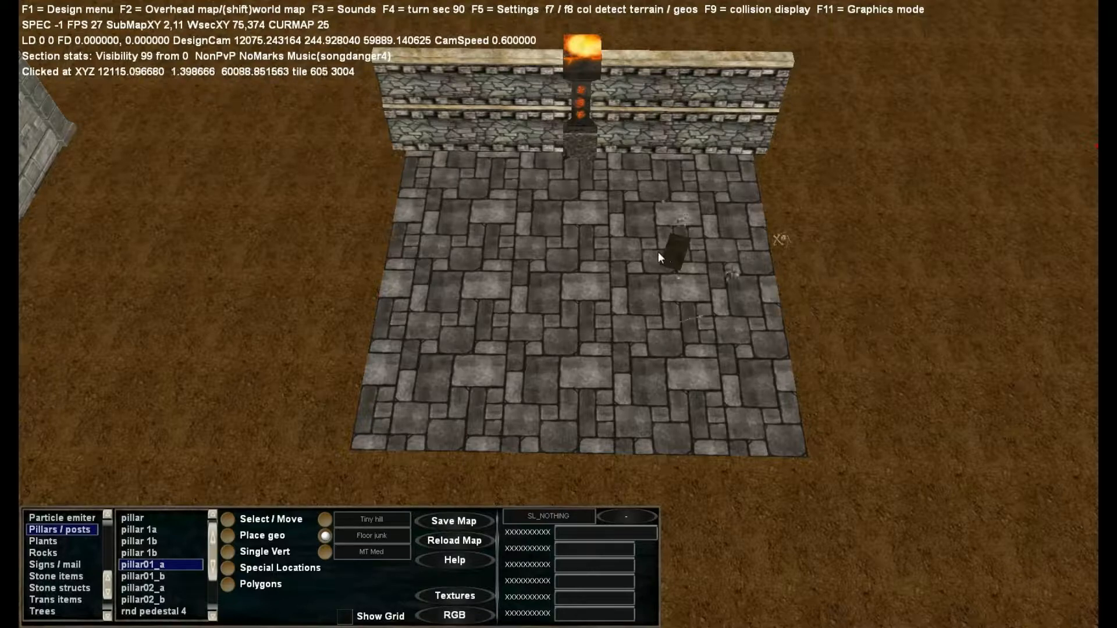
left_click(544, 256)
left_click(468, 305)
left_click(459, 357)
left_click(574, 366)
left_click(681, 379)
left_click(753, 372)
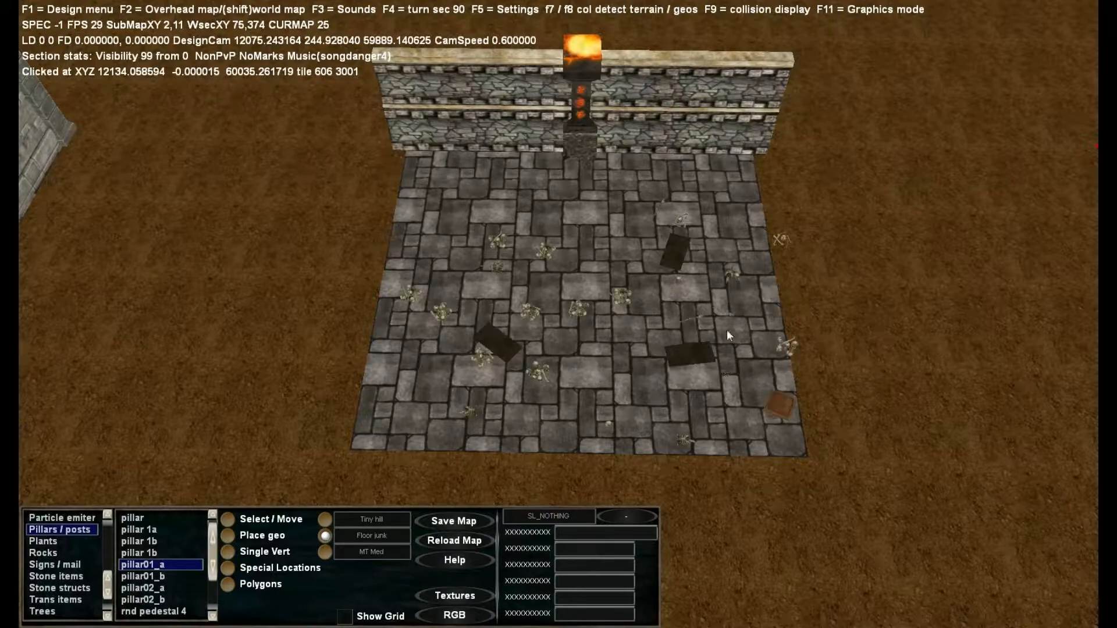
left_click(727, 244)
left_click(585, 224)
left_click(512, 239)
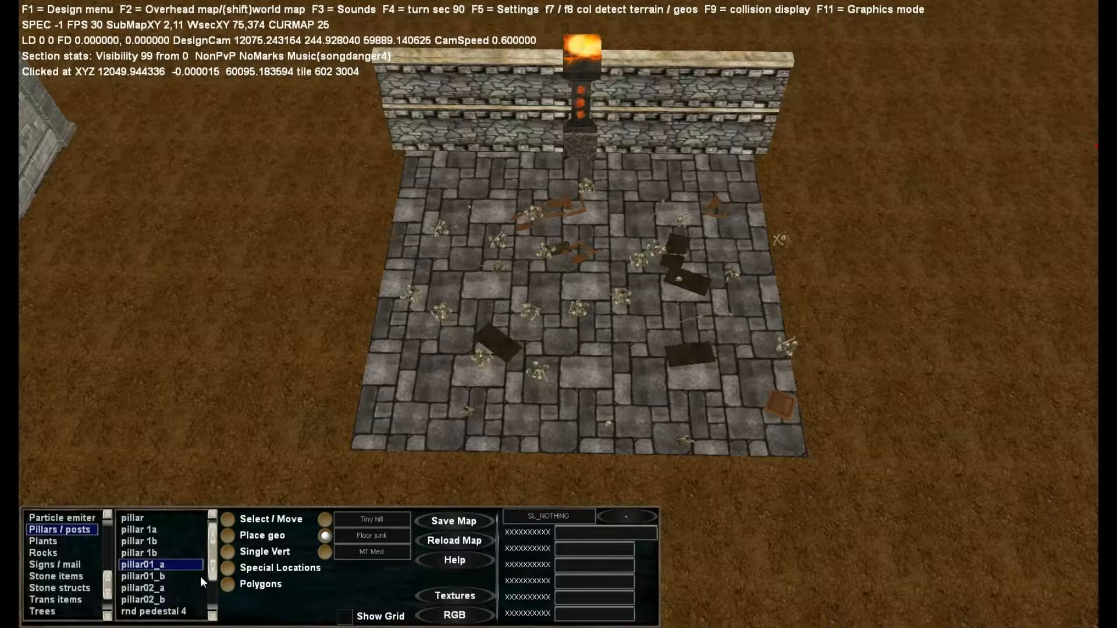
Place groups of Rocks on the dirt between the stone-tiled floor and the curved torch-lit wall.
left_click(368, 538)
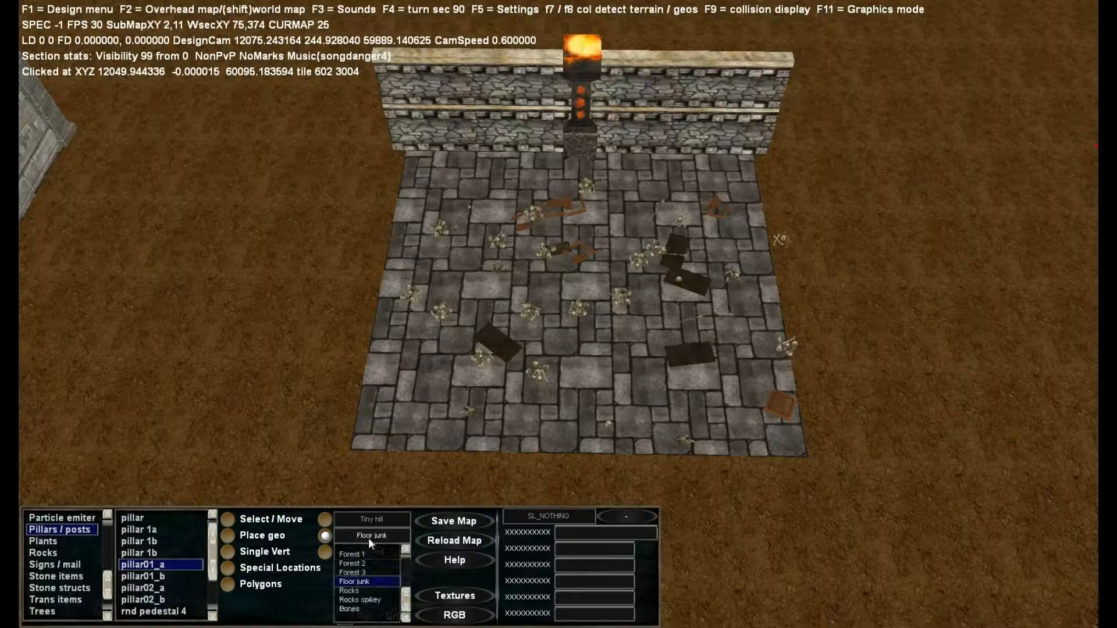
left_click(365, 591)
right_click_drag(382, 447, 506, 299)
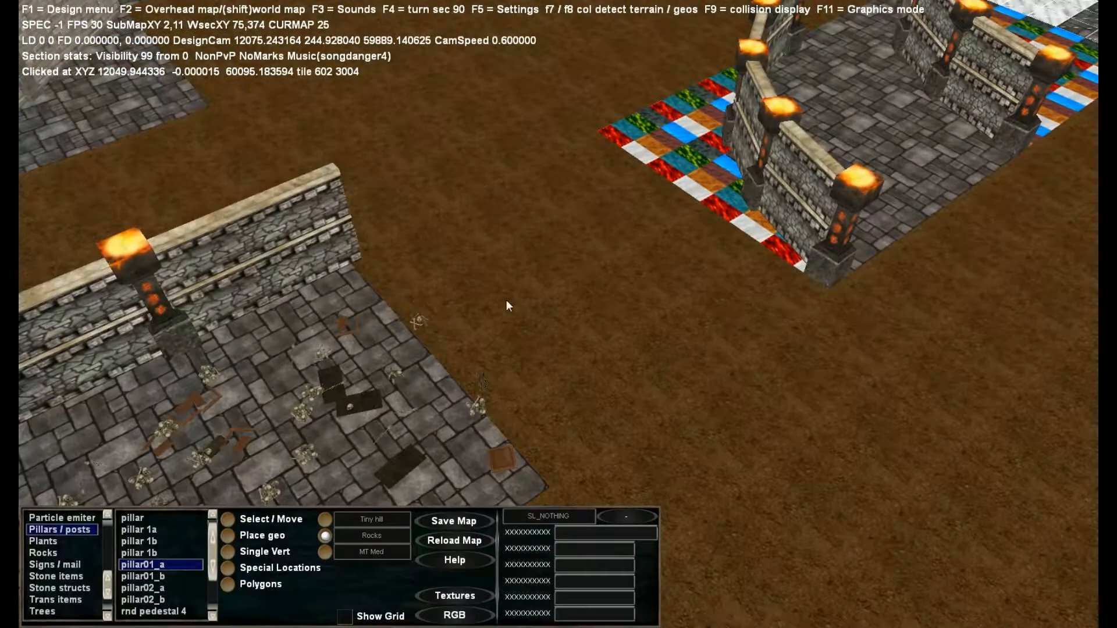
left_click(506, 299)
left_click(658, 386)
left_click(917, 453)
right_click_drag(620, 400, 568, 405)
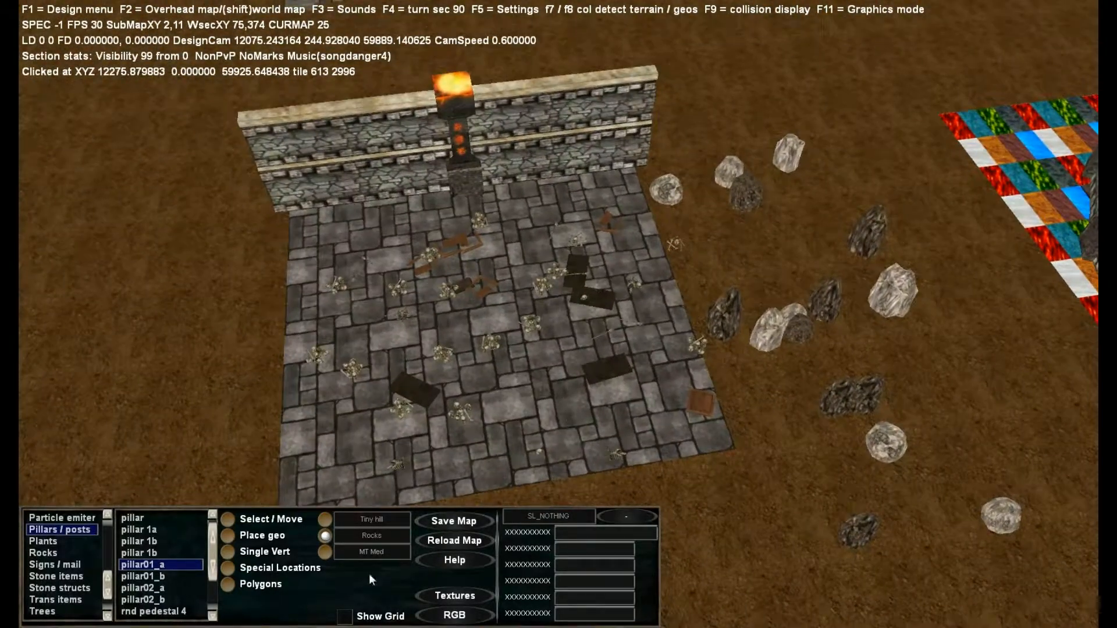
Place groups of Rocks spikey on the dirt beside the tiled floor, opposite the Rocks groups.
left_click(372, 536)
left_click(363, 602)
right_click_drag(599, 311, 520, 300)
left_click(534, 292)
left_click(445, 352)
left_click(362, 403)
Scatter a pile of Bones on the dirt in front of the open edge of the stone-tiled floor.
right_click_drag(775, 382, 846, 394)
left_click(373, 538)
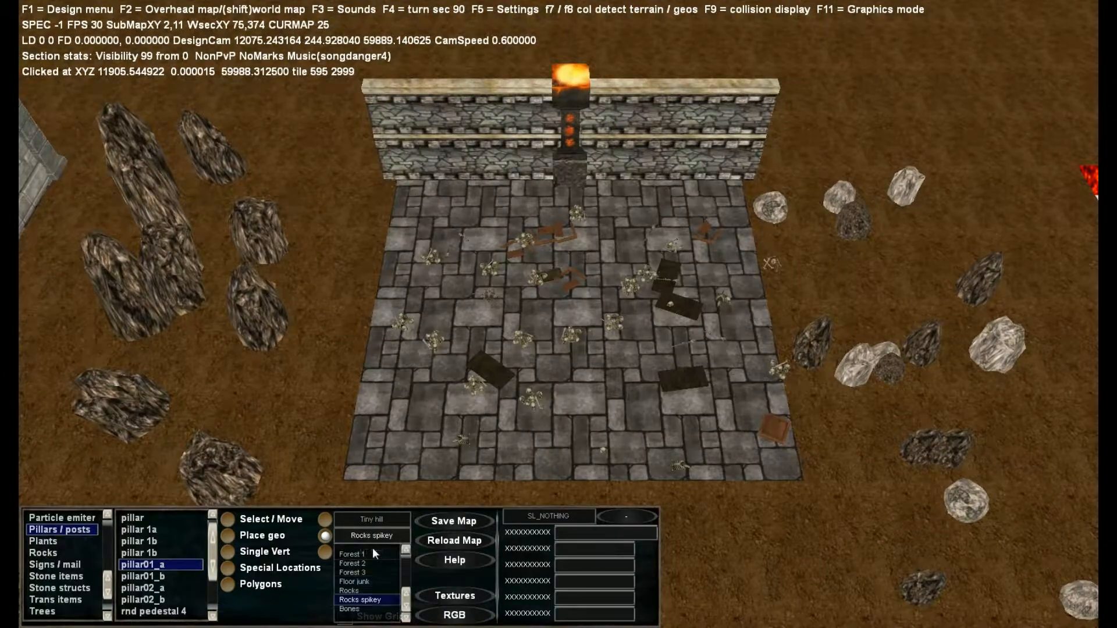
left_click(364, 611)
right_click_drag(669, 297, 607, 307)
key("s")
mouse_move(491, 315)
left_mouse_down()
mouse_move(623, 342)
mouse_move(569, 431)
mouse_move(417, 394)
mouse_move(508, 380)
mouse_move(473, 412)
mouse_move(541, 368)
mouse_move(522, 424)
mouse_move(542, 391)
mouse_move(518, 366)
left_mouse_up()
Examine the bones scattered on the stone floor of the dungeon room behind the curved torch-lit wall.
key("w")
right_click_drag(605, 369, 376, 327)
right_click_drag(733, 335, 411, 348)
key("w")
key("s")
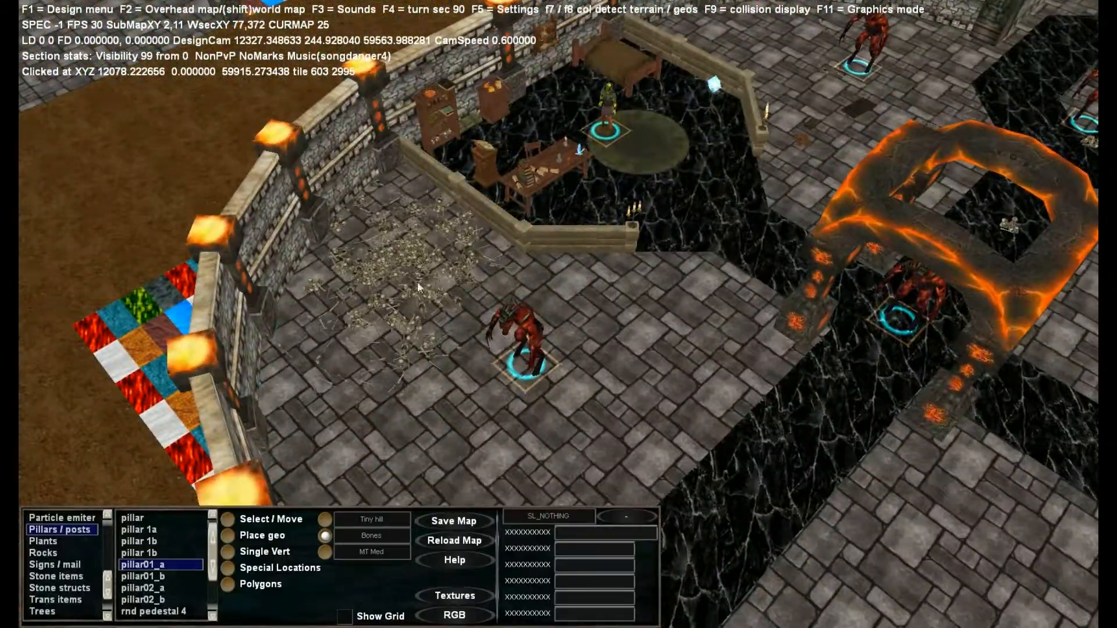
key("w")
key("w")
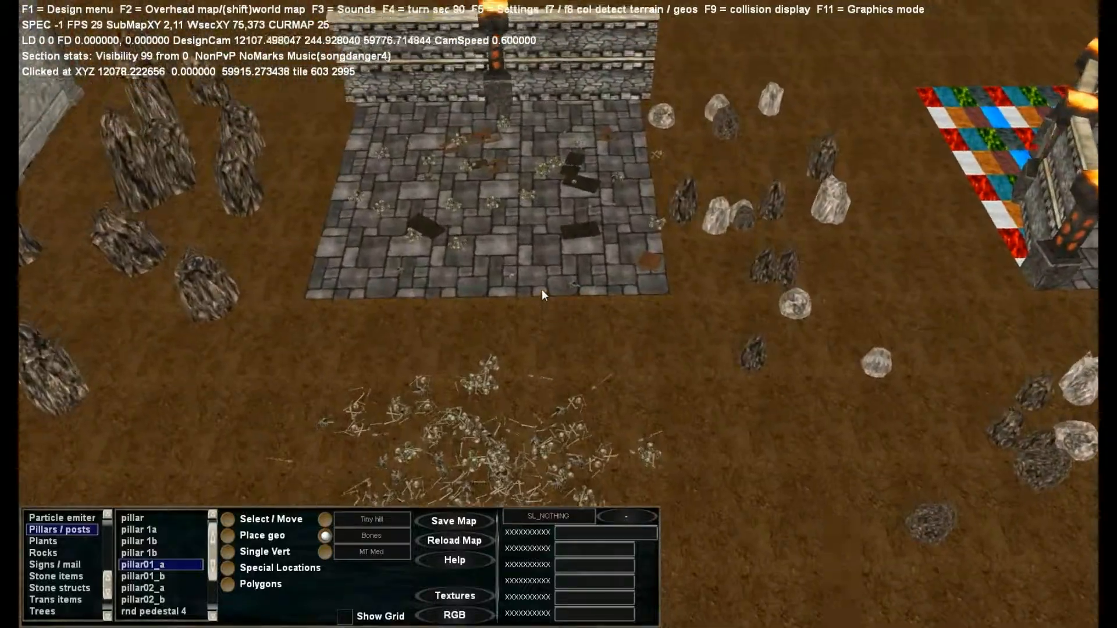